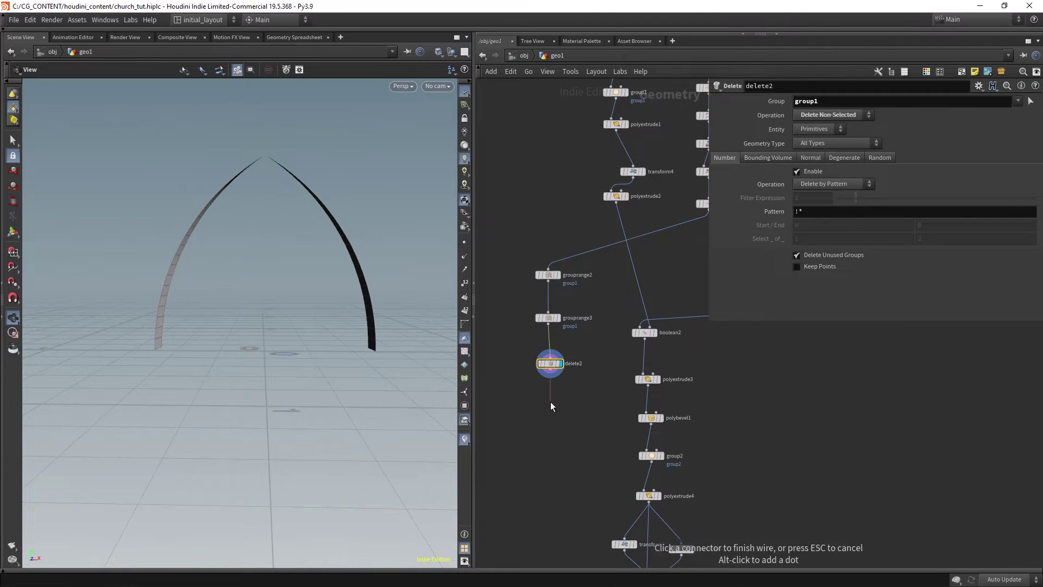
{"action": "left_click", "coordinate": [550, 407]}
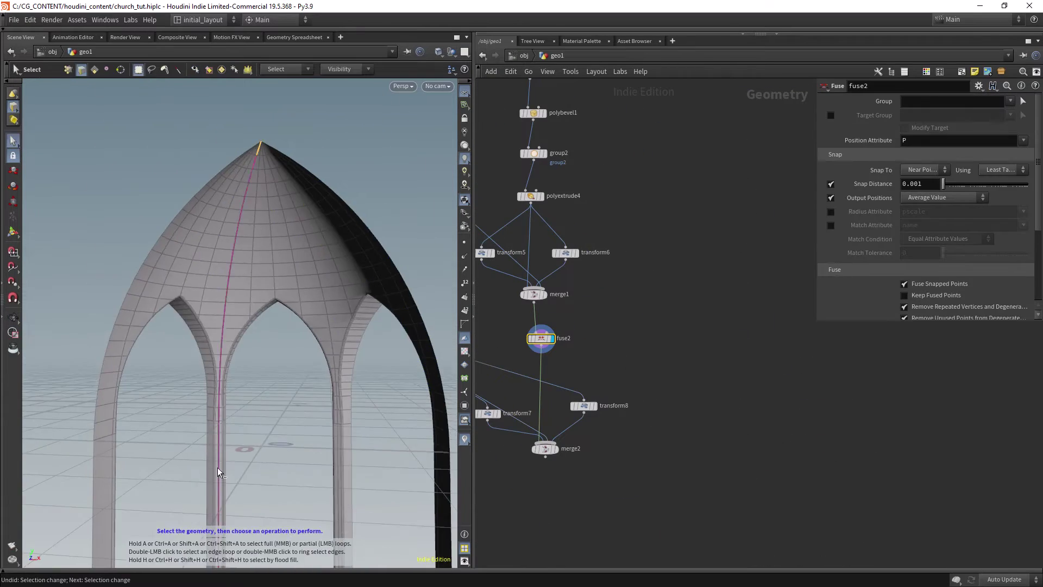
{"action": "left_click_drag", "start_coordinate": [228, 478], "coordinate": [289, 282]}
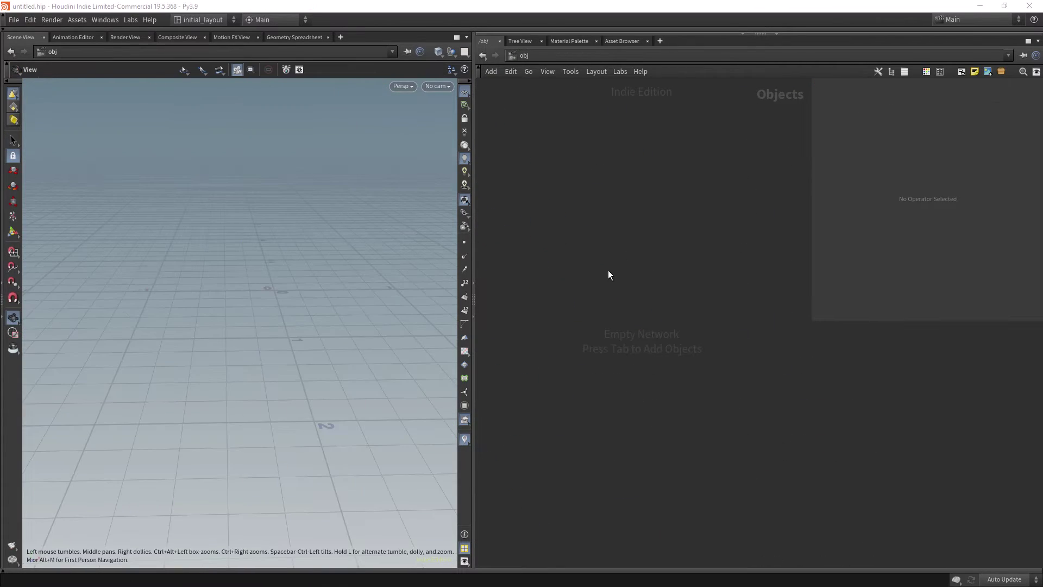
Create a Geometry object in the empty scene and go inside its network
{"action": "key", "text": "Tab"}
{"action": "type", "text": "geo"}
{"action": "key", "text": "Return"}
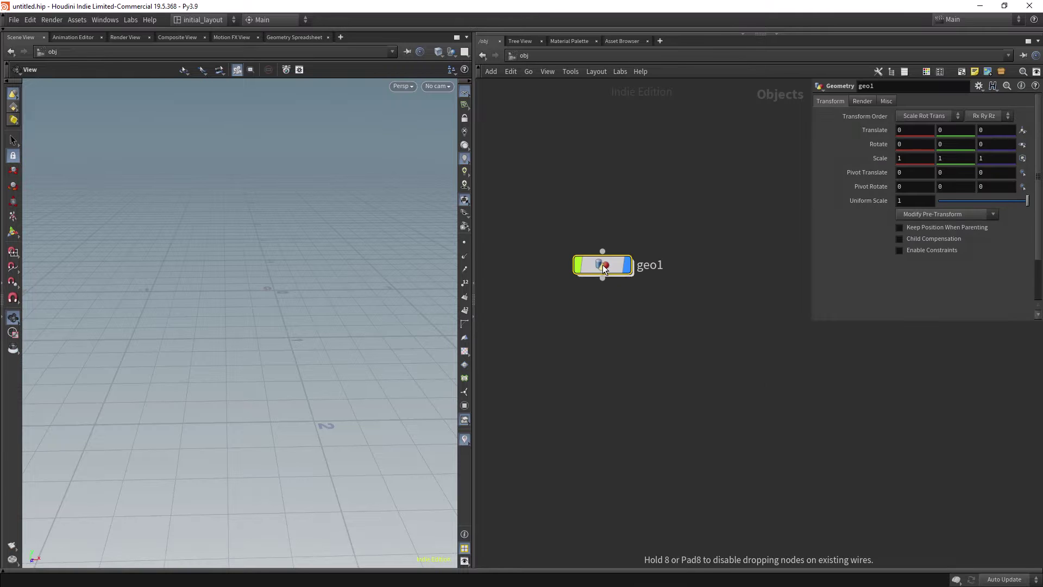
{"action": "double_click", "coordinate": [602, 265]}
Add a Circle node to the geometry network and set its divisions to 100
{"action": "key", "text": "Tab"}
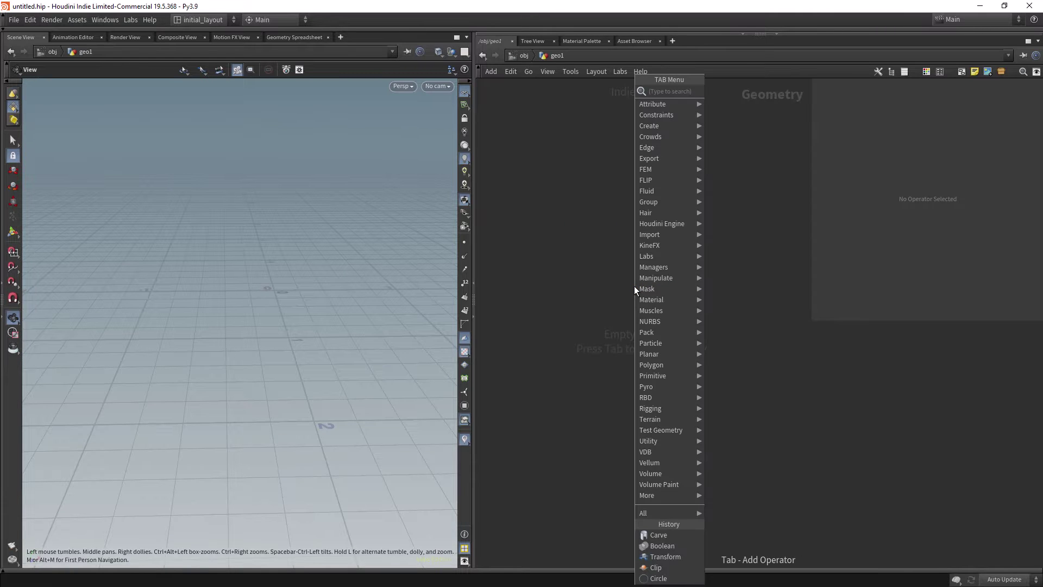
{"action": "type", "text": "circle"}
{"action": "key", "text": "Return"}
{"action": "left_click", "coordinate": [636, 285]}
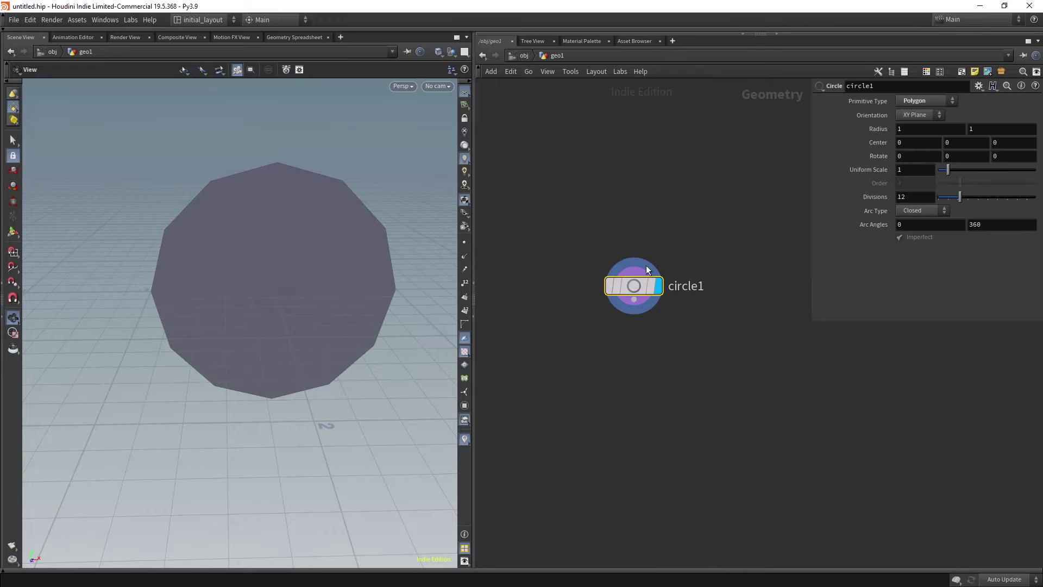
{"action": "left_click_drag", "start_coordinate": [909, 198], "coordinate": [837, 195]}
{"action": "type", "text": "100"}
{"action": "key", "text": "Return"}
{"action": "scroll", "coordinate": [641, 339], "scroll_direction": "down", "scroll_amount": 2}
{"action": "middle_click_drag", "start_coordinate": [640, 339], "coordinate": [650, 336]}
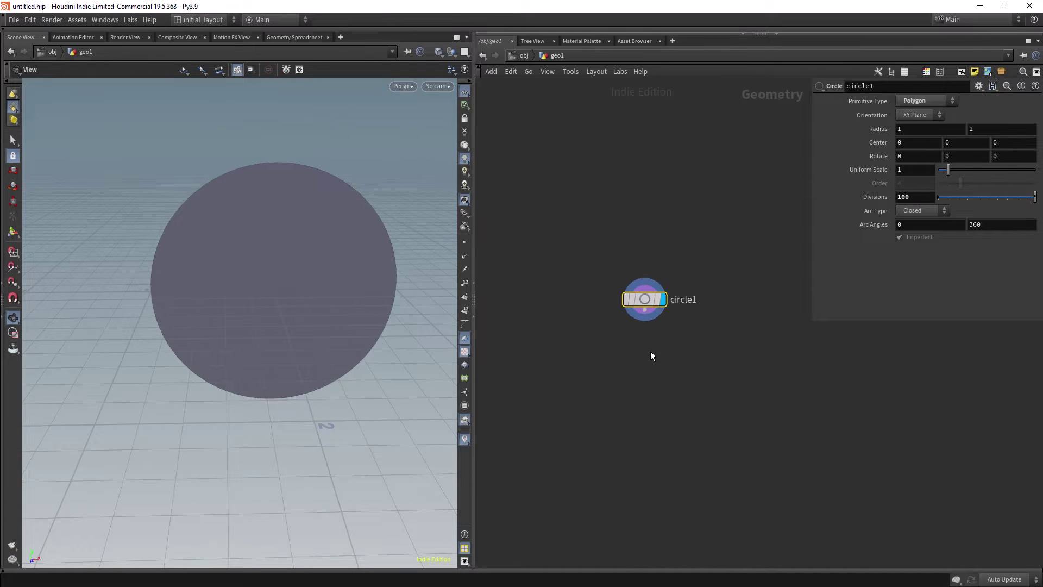
Add a Clip node wired after the circle, display its result and align it beneath the circle node
{"action": "left_click", "coordinate": [647, 288]}
{"action": "key", "text": "Tab"}
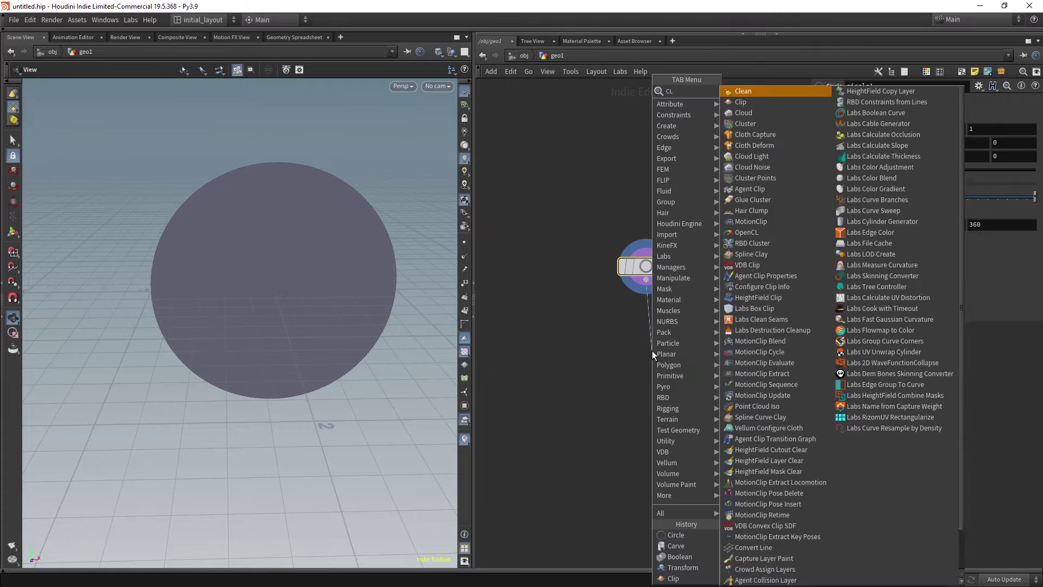
{"action": "type", "text": "clip"}
{"action": "key", "text": "Return"}
{"action": "left_click", "coordinate": [652, 351]}
{"action": "left_click", "coordinate": [682, 321]}
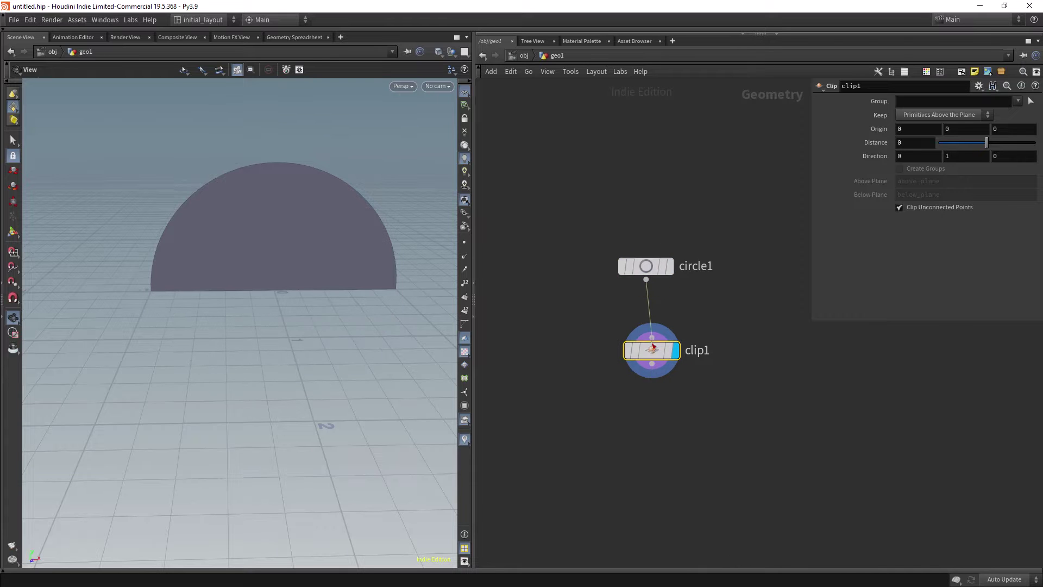
{"action": "left_click", "coordinate": [652, 338]}
{"action": "left_click", "coordinate": [658, 351]}
{"action": "key", "text": "ctrl+z"}
{"action": "left_click_drag", "start_coordinate": [654, 352], "coordinate": [647, 347]}
Add a Transform node after the clip node and display its result
{"action": "scroll", "coordinate": [326, 282], "scroll_direction": "down", "scroll_amount": 2}
{"action": "left_click_drag", "start_coordinate": [302, 272], "coordinate": [354, 349]}
{"action": "scroll", "coordinate": [309, 341], "scroll_direction": "up", "scroll_amount": 2}
{"action": "key", "text": "Tab"}
{"action": "type", "text": "trans"}
{"action": "key", "text": "Return"}
{"action": "key", "text": "Return"}
{"action": "left_click", "coordinate": [722, 387]}
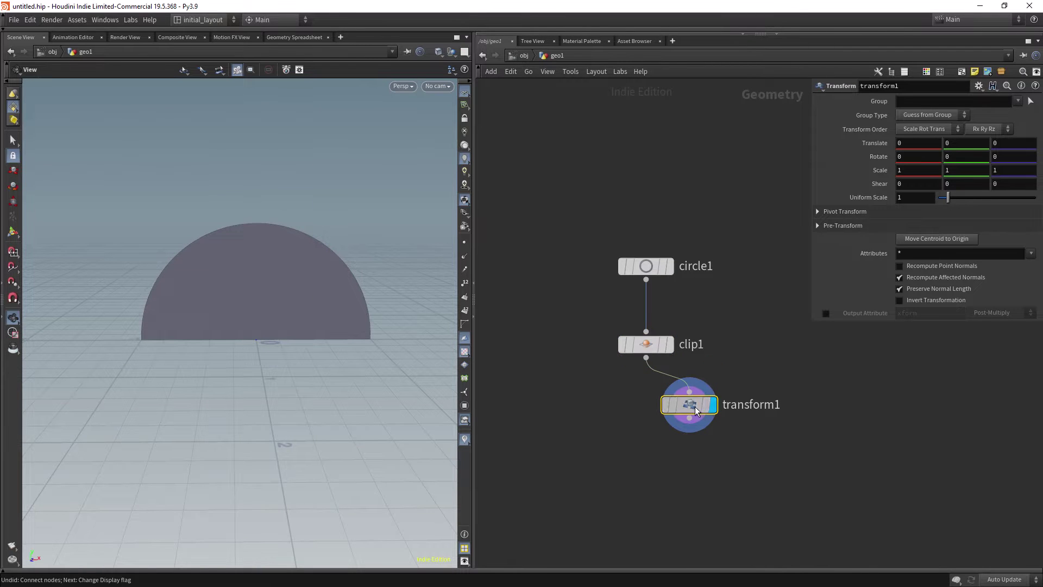
Reference the circle's Uniform Scale in the transform's X translation with a relative reference, and negate the expression
{"action": "left_click", "coordinate": [716, 264]}
{"action": "right_click", "coordinate": [881, 172]}
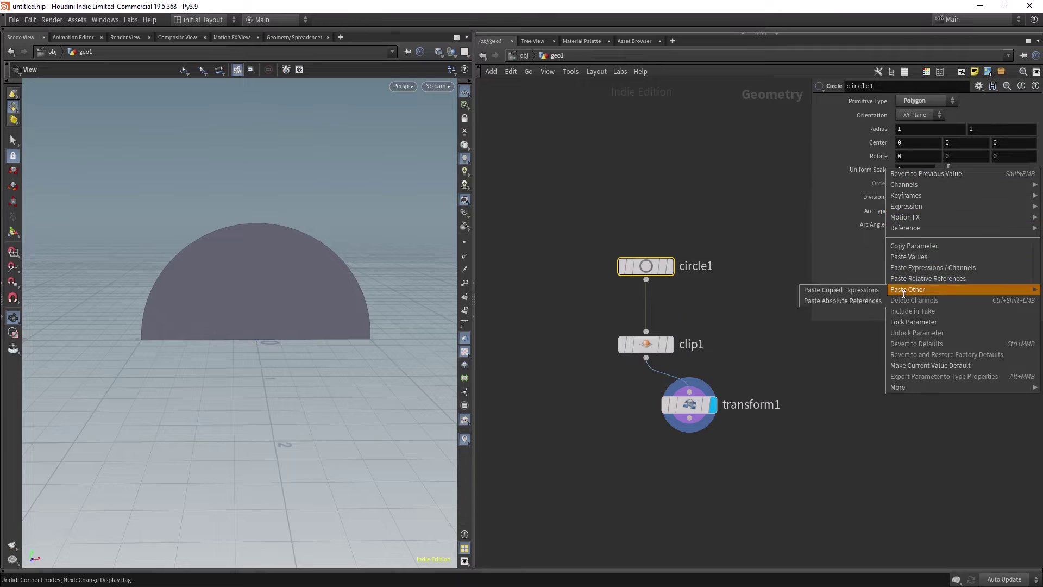
{"action": "left_click", "coordinate": [914, 246]}
{"action": "left_click", "coordinate": [689, 404]}
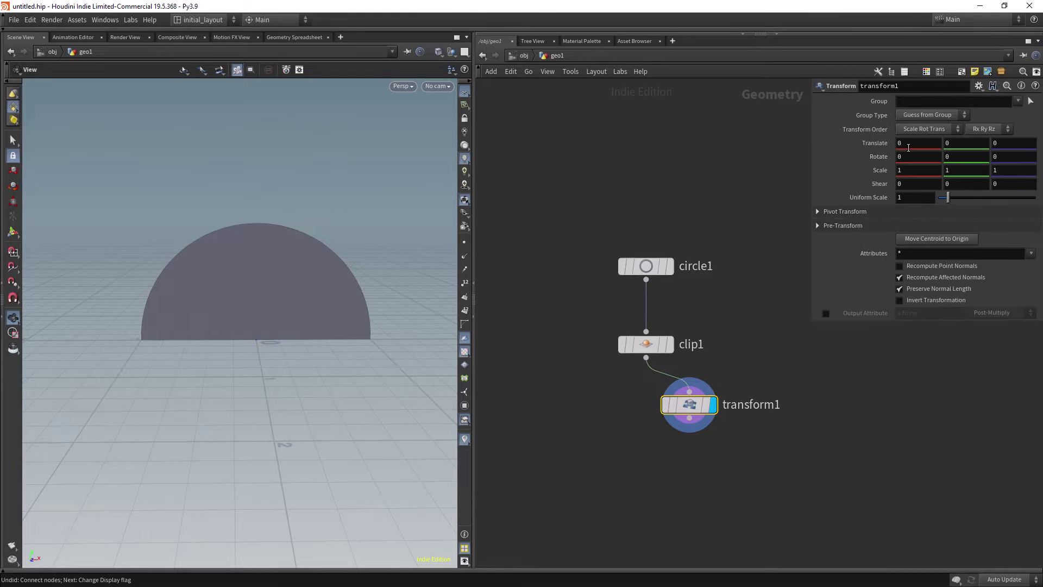
{"action": "right_click", "coordinate": [853, 143]}
{"action": "left_click", "coordinate": [923, 249]}
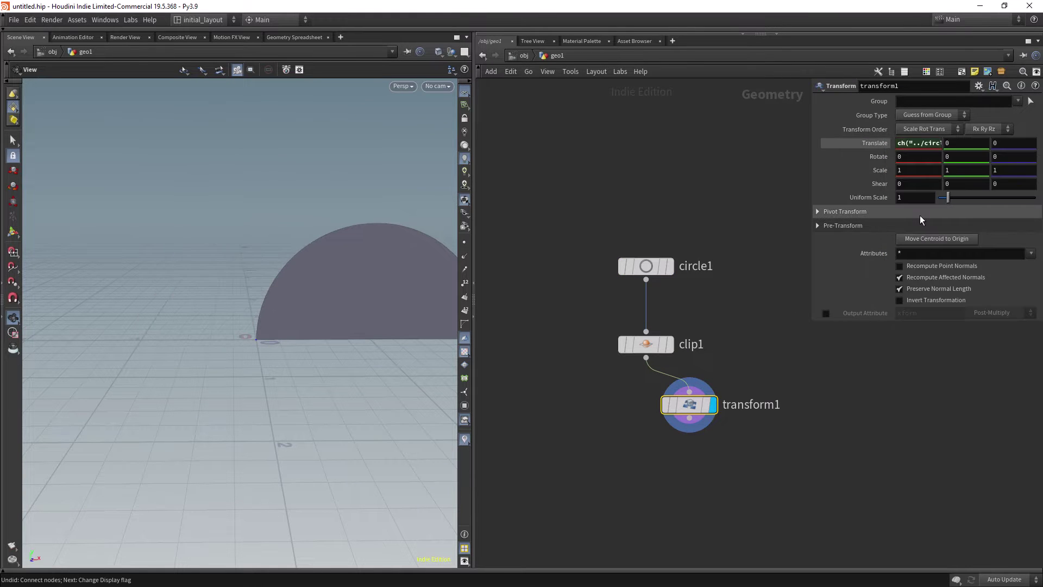
{"action": "left_click", "coordinate": [900, 143]}
{"action": "type", "text": "-"}
{"action": "key", "text": "Return"}
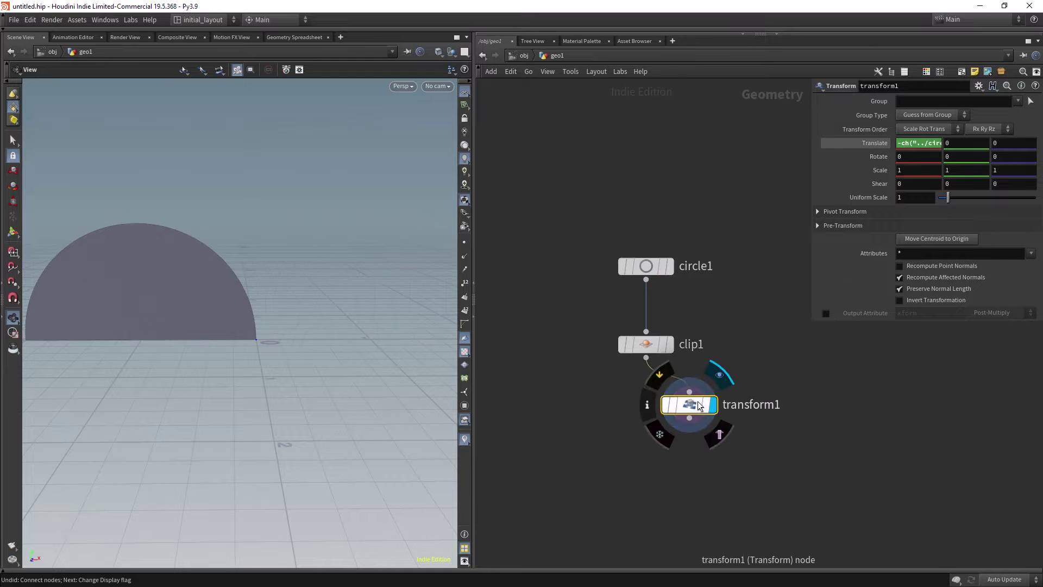
Add a Boolean node combining the clipped half circle with its transformed copy, and set the operation to Intersect
{"action": "left_click_drag", "start_coordinate": [697, 402], "coordinate": [746, 407]}
{"action": "middle_click_drag", "start_coordinate": [648, 445], "coordinate": [624, 411]}
{"action": "scroll", "coordinate": [624, 411], "scroll_direction": "up", "scroll_amount": 1}
{"action": "key", "text": "Tab"}
{"action": "type", "text": "match"}
{"action": "key", "text": "Return"}
{"action": "left_click", "coordinate": [625, 402]}
{"action": "left_click_drag", "start_coordinate": [622, 317], "coordinate": [610, 387]}
{"action": "left_click_drag", "start_coordinate": [721, 386], "coordinate": [647, 420]}
{"action": "left_click", "coordinate": [659, 394]}
{"action": "left_click", "coordinate": [911, 210]}
{"action": "left_click", "coordinate": [913, 232]}
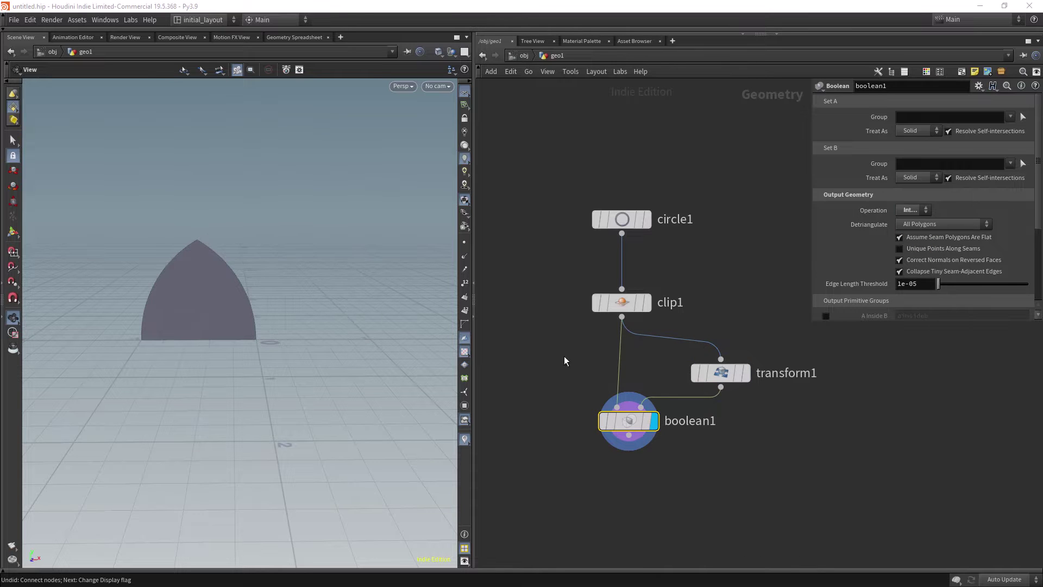
Add a Carve node after the boolean node and display its result
{"action": "middle_click_drag", "start_coordinate": [562, 376], "coordinate": [577, 346]}
{"action": "scroll", "coordinate": [566, 352], "scroll_direction": "up", "scroll_amount": 1}
{"action": "scroll", "coordinate": [574, 354], "scroll_direction": "down", "scroll_amount": 2}
{"action": "scroll", "coordinate": [321, 336], "scroll_direction": "up", "scroll_amount": 2}
{"action": "middle_click_drag", "start_coordinate": [322, 337], "coordinate": [382, 347]}
{"action": "scroll", "coordinate": [328, 328], "scroll_direction": "up", "scroll_amount": 1}
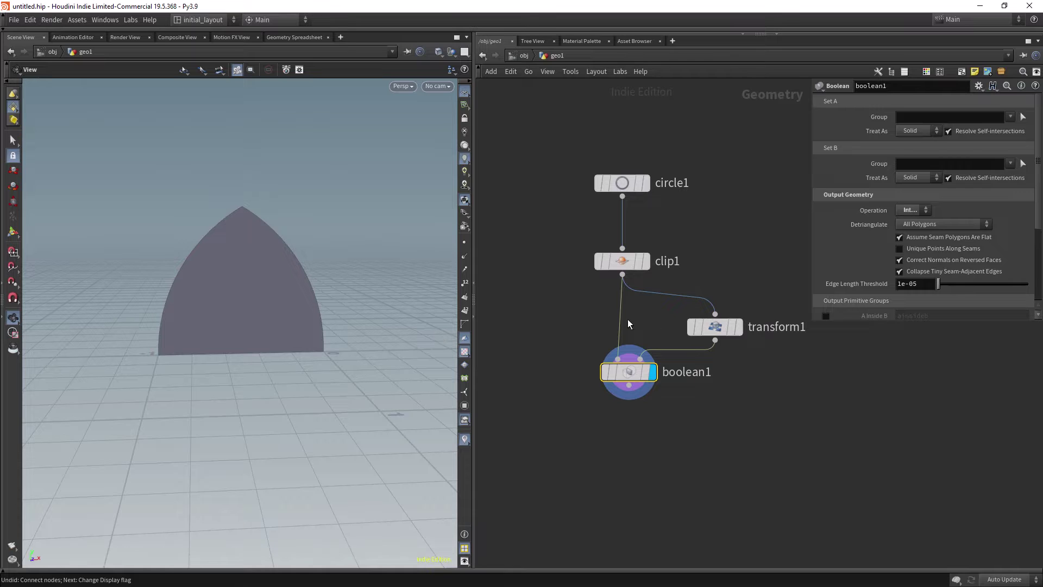
{"action": "left_click", "coordinate": [629, 385]}
{"action": "left_click", "coordinate": [631, 431]}
{"action": "type", "text": "carve"}
{"action": "key", "text": "Return"}
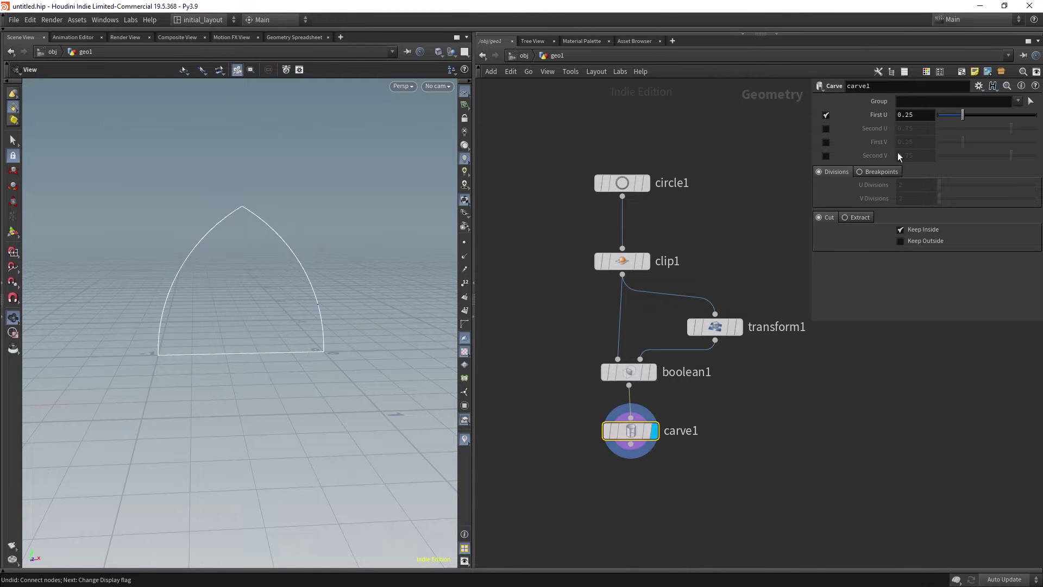
Set the carve to keep only the outside with First U 0.0855 and Second U 0.115, removing the arch's base line
{"action": "left_click_drag", "start_coordinate": [961, 115], "coordinate": [952, 115]}
{"action": "left_click", "coordinate": [918, 229]}
{"action": "left_click", "coordinate": [919, 242]}
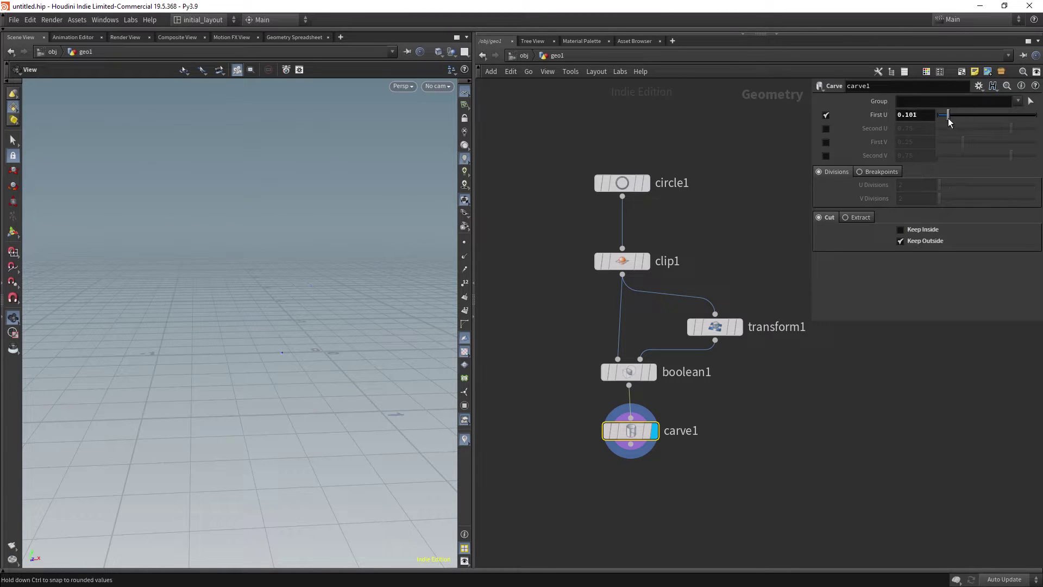
{"action": "left_click_drag", "start_coordinate": [939, 120], "coordinate": [1021, 119]}
{"action": "left_click", "coordinate": [825, 128]}
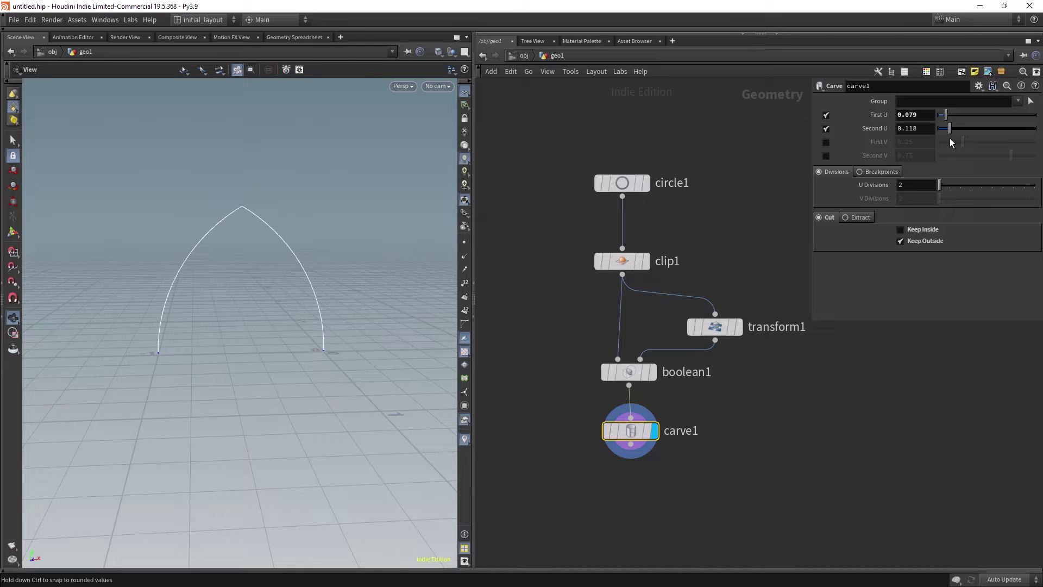
{"action": "left_click_drag", "start_coordinate": [950, 139], "coordinate": [947, 118]}
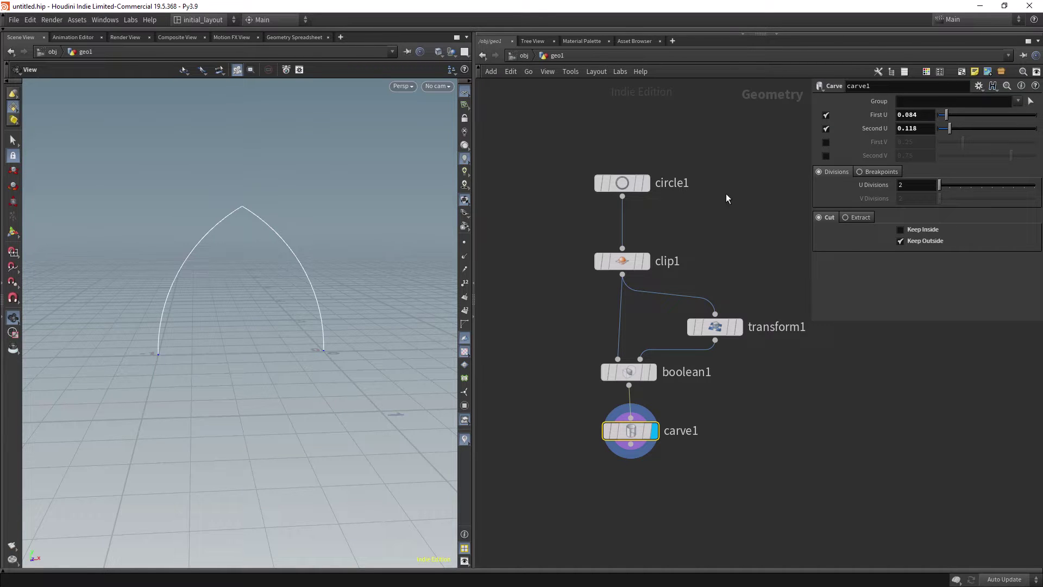
{"action": "left_click_drag", "start_coordinate": [336, 391], "coordinate": [384, 352]}
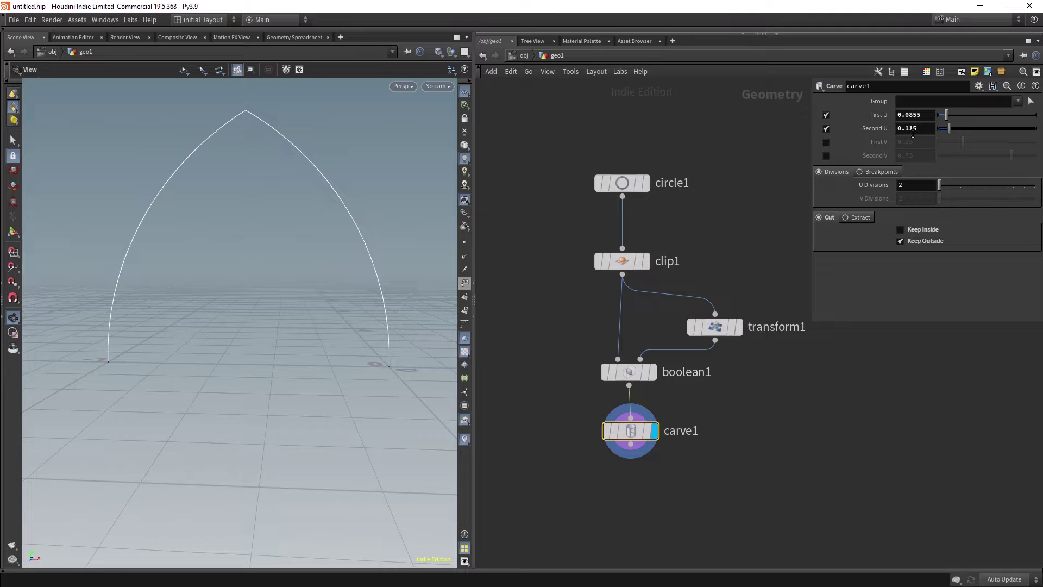
{"action": "left_click_drag", "start_coordinate": [373, 373], "coordinate": [349, 342]}
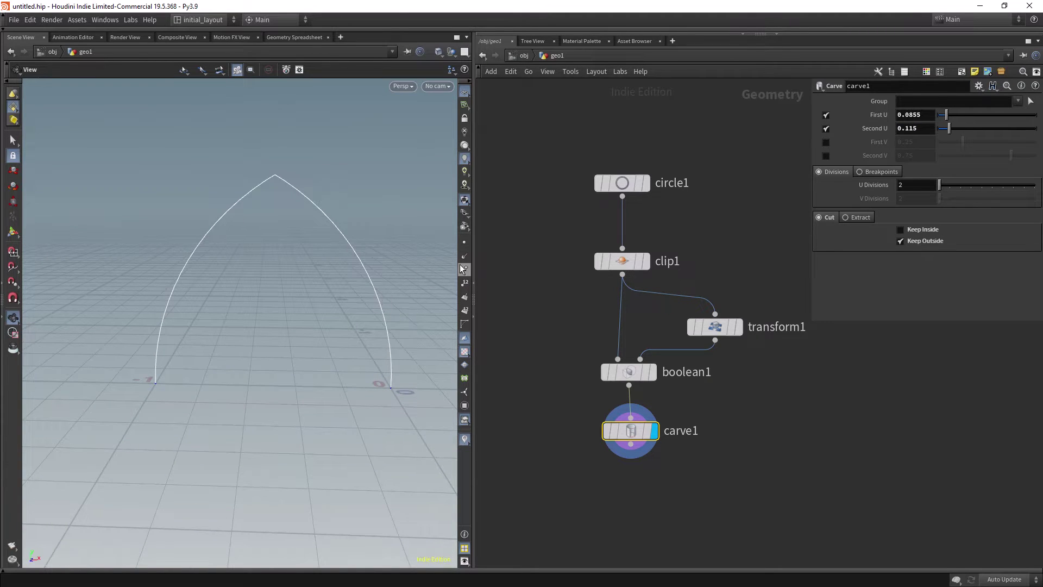
Add a second Transform node after the carve node and display its result
{"action": "middle_click_drag", "start_coordinate": [689, 418], "coordinate": [661, 303]}
{"action": "left_click", "coordinate": [603, 329]}
{"action": "key", "text": "Tab"}
{"action": "type", "text": "trans"}
{"action": "key", "text": "Return"}
{"action": "left_click", "coordinate": [608, 405]}
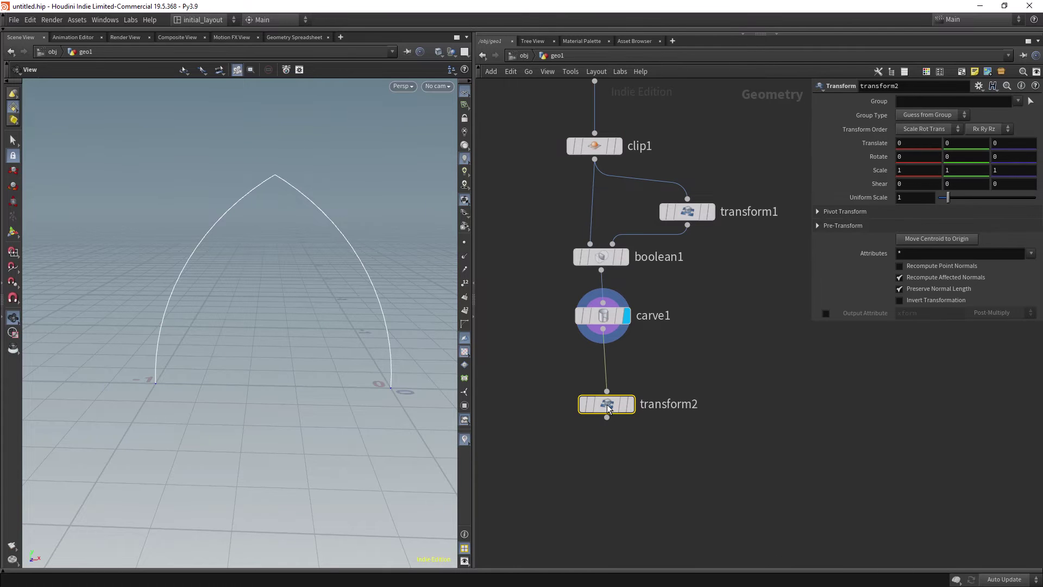
{"action": "left_click", "coordinate": [638, 380]}
Center the arch on the origin by translating it 0.5 in X and 0 in Y
{"action": "scroll", "coordinate": [275, 375], "scroll_direction": "down", "scroll_amount": 2}
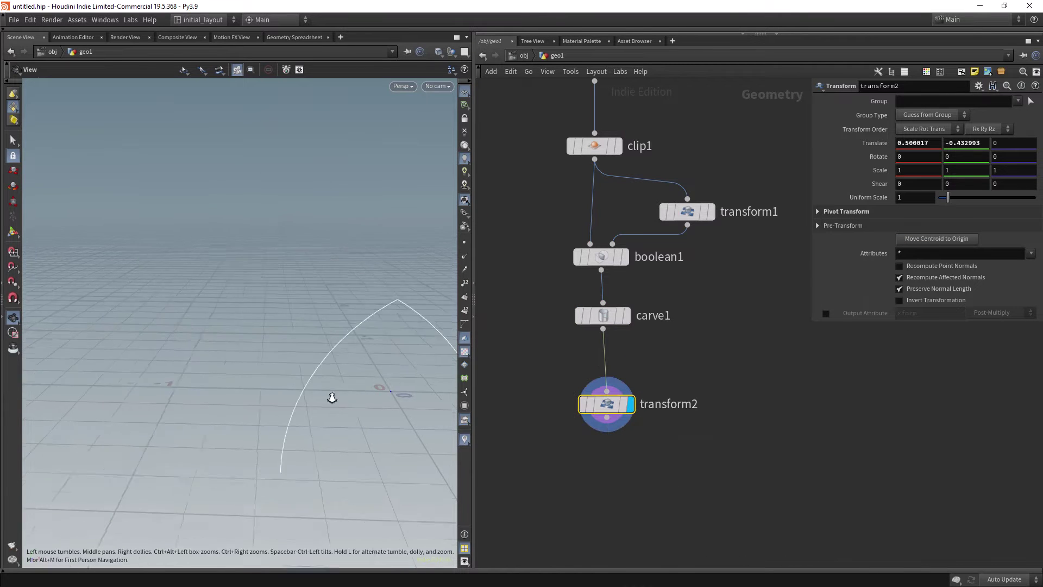
{"action": "middle_click_drag", "start_coordinate": [275, 375], "coordinate": [202, 352]}
{"action": "left_click_drag", "start_coordinate": [980, 144], "coordinate": [1020, 145]}
{"action": "type", "text": "0"}
{"action": "key", "text": "Return"}
{"action": "middle_click_drag", "start_coordinate": [713, 338], "coordinate": [729, 273]}
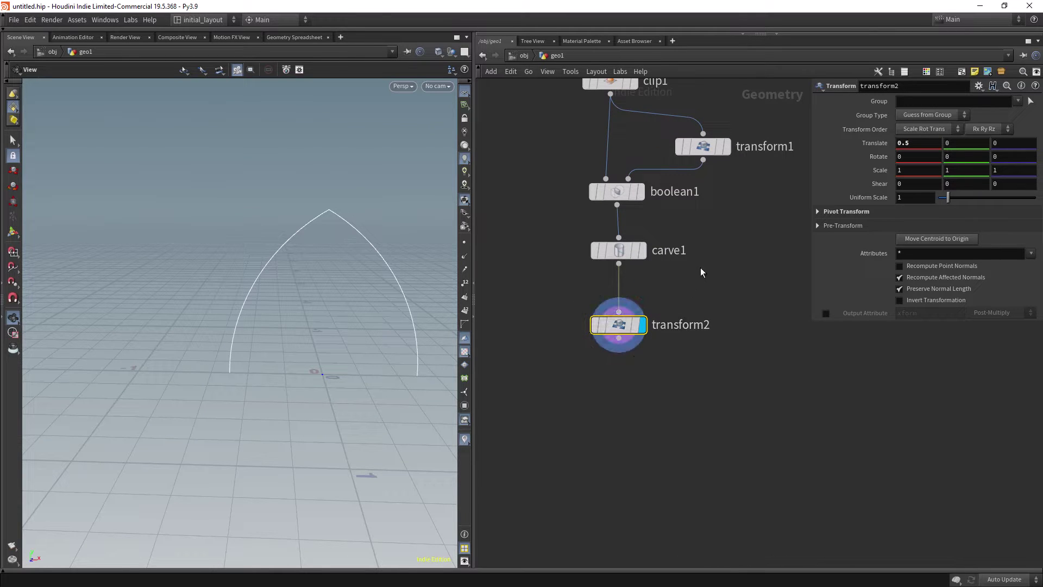
Add a second Clip node after the centering transform and display its result
{"action": "left_click", "coordinate": [620, 342]}
{"action": "key", "text": "Tab"}
{"action": "type", "text": "clip"}
{"action": "key", "text": "Return"}
{"action": "key", "text": "Return"}
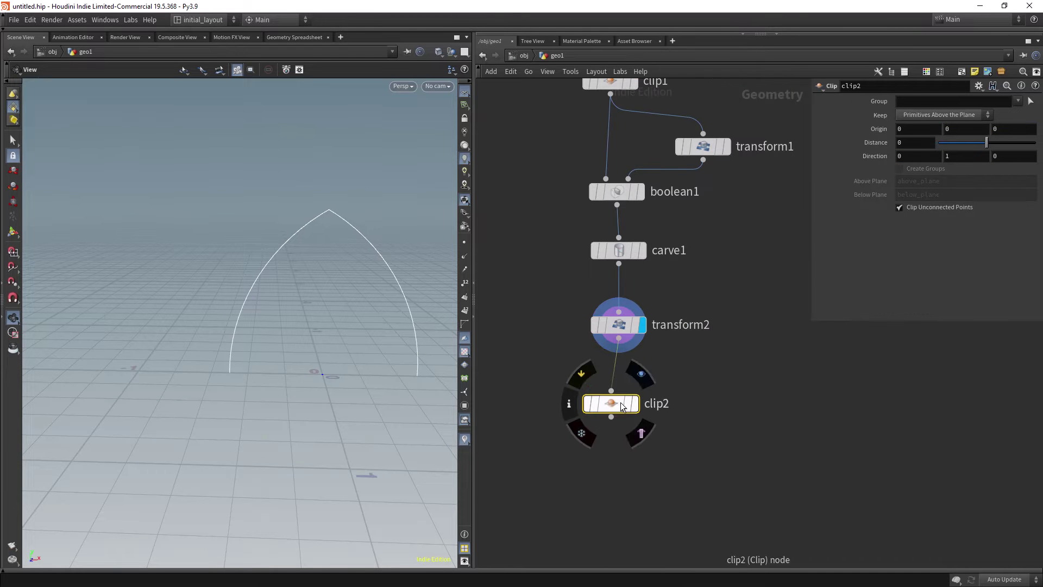
{"action": "left_click", "coordinate": [641, 375]}
Set the second clip's direction to 1 in X and 0 in Y to keep half of the arch
{"action": "left_click", "coordinate": [918, 156]}
{"action": "type", "text": "1"}
{"action": "key", "text": "Tab"}
{"action": "type", "text": "0"}
{"action": "key", "text": "Tab"}
{"action": "left_click_drag", "start_coordinate": [307, 272], "coordinate": [372, 277]}
Add a Resample node after the second clip and set its maximum segment length to 0.05
{"action": "middle_click_drag", "start_coordinate": [679, 383], "coordinate": [668, 299]}
{"action": "left_click", "coordinate": [601, 334]}
{"action": "key", "text": "Tab"}
{"action": "type", "text": "Resample"}
{"action": "key", "text": "Return"}
{"action": "left_click", "coordinate": [601, 422]}
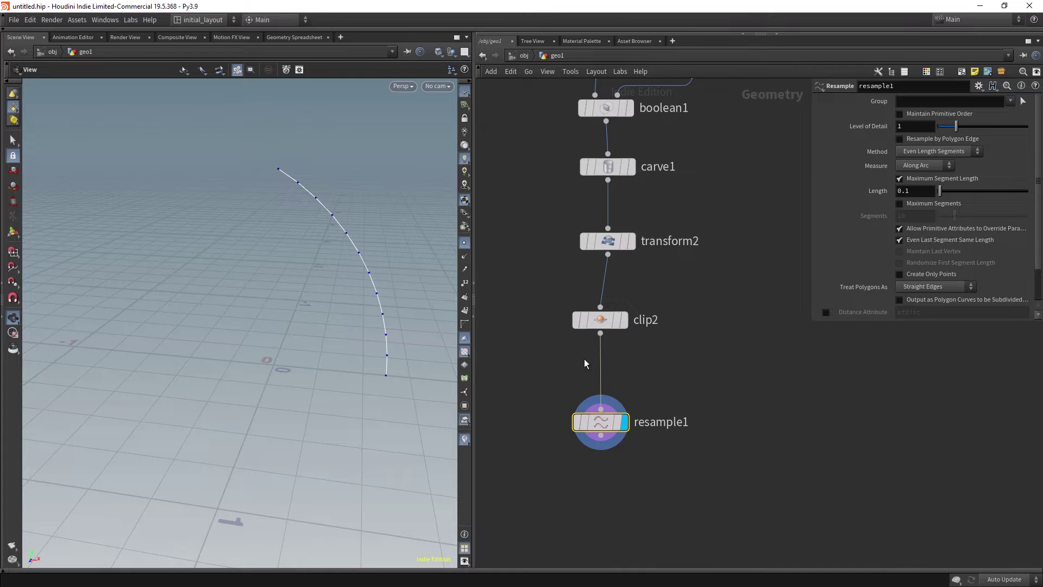
{"action": "mouse_move", "coordinate": [600, 423]}
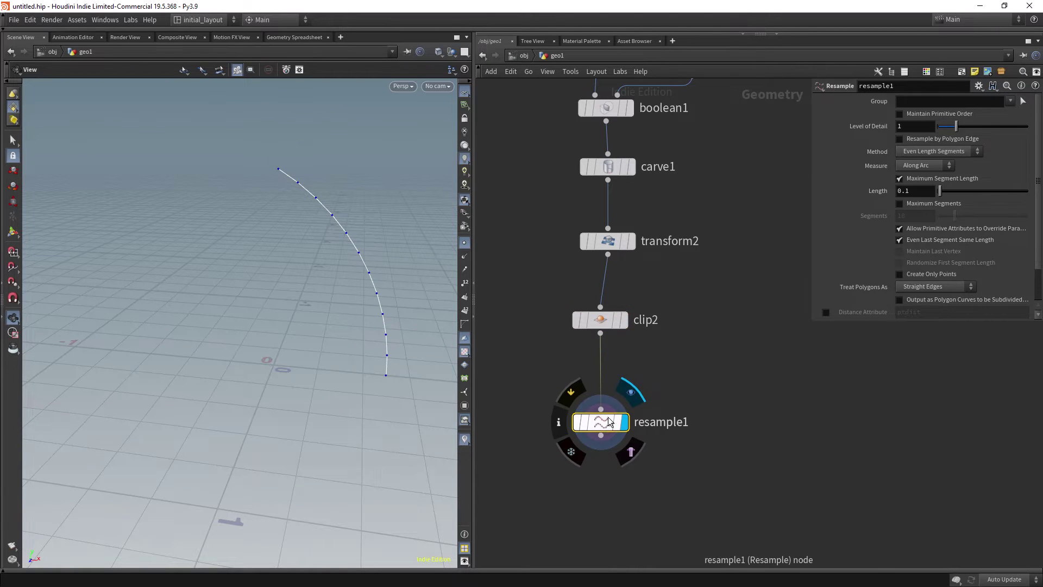
{"action": "type", "text": "05"}
{"action": "key", "text": "Return"}
{"action": "left_click_drag", "start_coordinate": [295, 313], "coordinate": [365, 327]}
Add a Revolve node after the resampled half-arch curve and display its result
{"action": "middle_click_drag", "start_coordinate": [544, 417], "coordinate": [547, 322]}
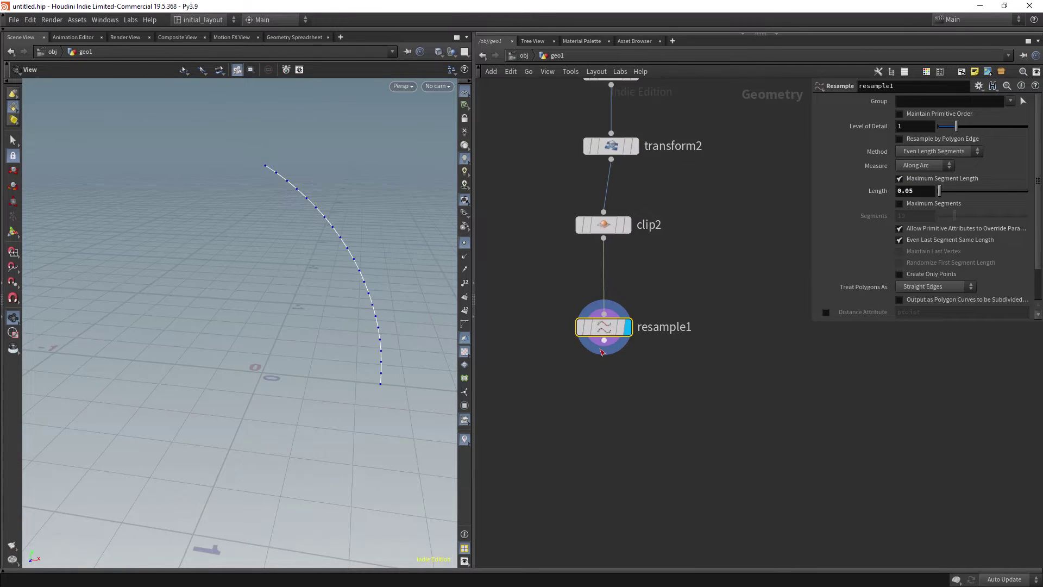
{"action": "left_click", "coordinate": [604, 341]}
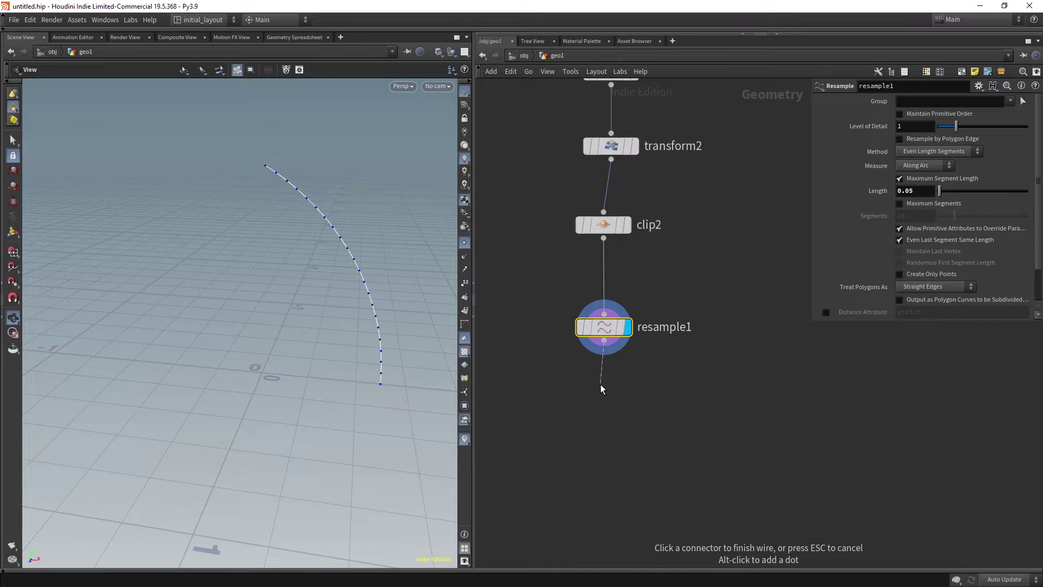
{"action": "left_click", "coordinate": [597, 393]}
{"action": "left_click_drag", "start_coordinate": [603, 335], "coordinate": [603, 334]}
{"action": "left_click", "coordinate": [603, 339]}
{"action": "key", "text": "Tab"}
{"action": "type", "text": "revo"}
{"action": "key", "text": "Return"}
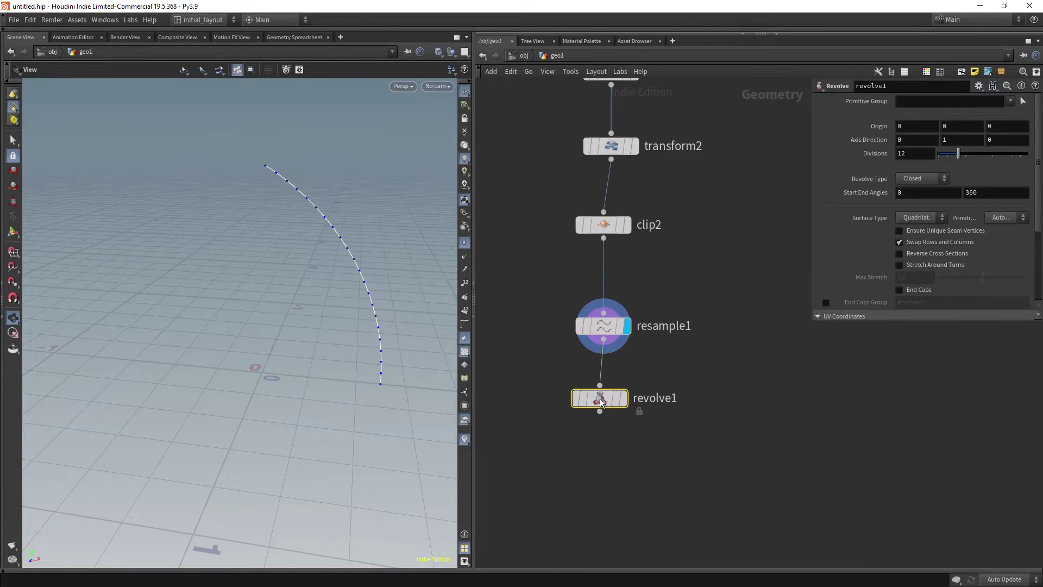
{"action": "mouse_move", "coordinate": [601, 399]}
{"action": "left_click", "coordinate": [631, 375]}
Set the revolve's divisions to 28 and hide the point markers in the viewport
{"action": "left_click_drag", "start_coordinate": [288, 326], "coordinate": [315, 318]}
{"action": "right_click_drag", "start_coordinate": [315, 318], "coordinate": [322, 309]}
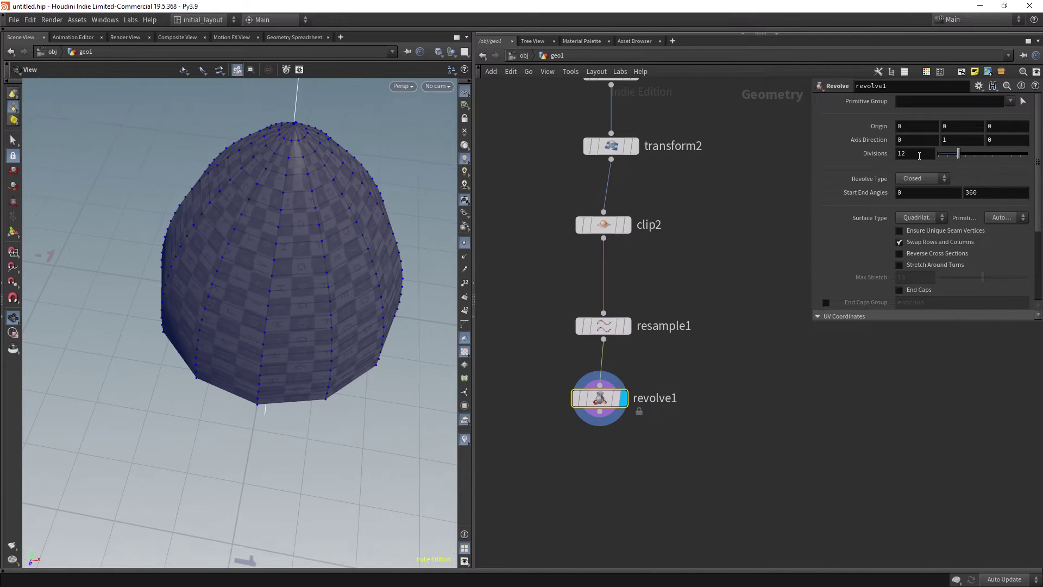
{"action": "left_click_drag", "start_coordinate": [918, 154], "coordinate": [835, 155]}
{"action": "type", "text": "28"}
{"action": "key", "text": "Return"}
{"action": "left_click_drag", "start_coordinate": [344, 305], "coordinate": [360, 265]}
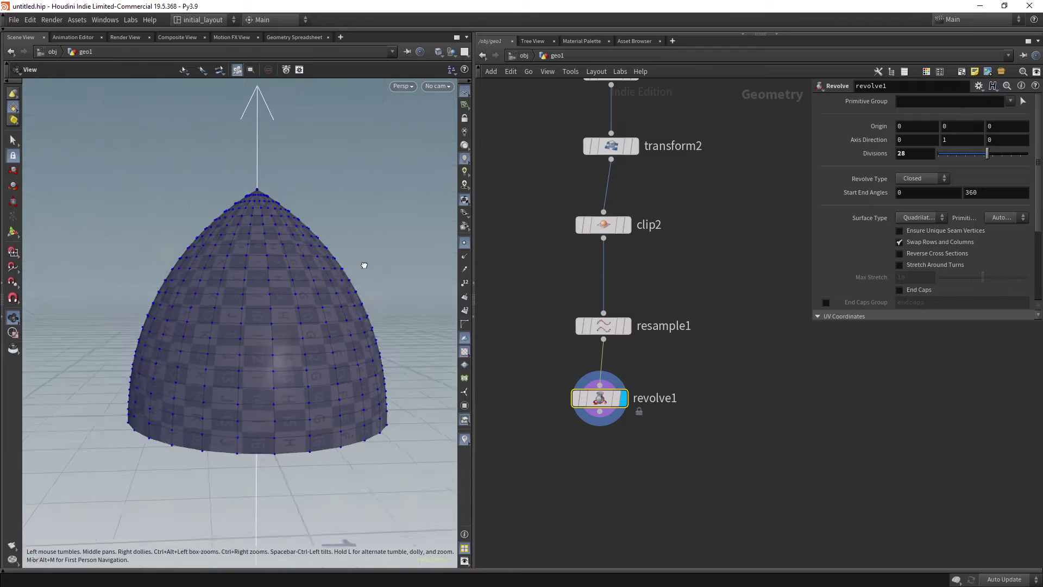
{"action": "mouse_move", "coordinate": [368, 324]}
{"action": "left_mouse_down"}
{"action": "mouse_move", "coordinate": [382, 349]}
{"action": "mouse_move", "coordinate": [363, 331]}
{"action": "mouse_move", "coordinate": [368, 349]}
{"action": "mouse_move", "coordinate": [359, 326]}
{"action": "mouse_move", "coordinate": [348, 336]}
{"action": "mouse_move", "coordinate": [360, 333]}
{"action": "left_mouse_up"}
{"action": "left_click", "coordinate": [464, 243]}
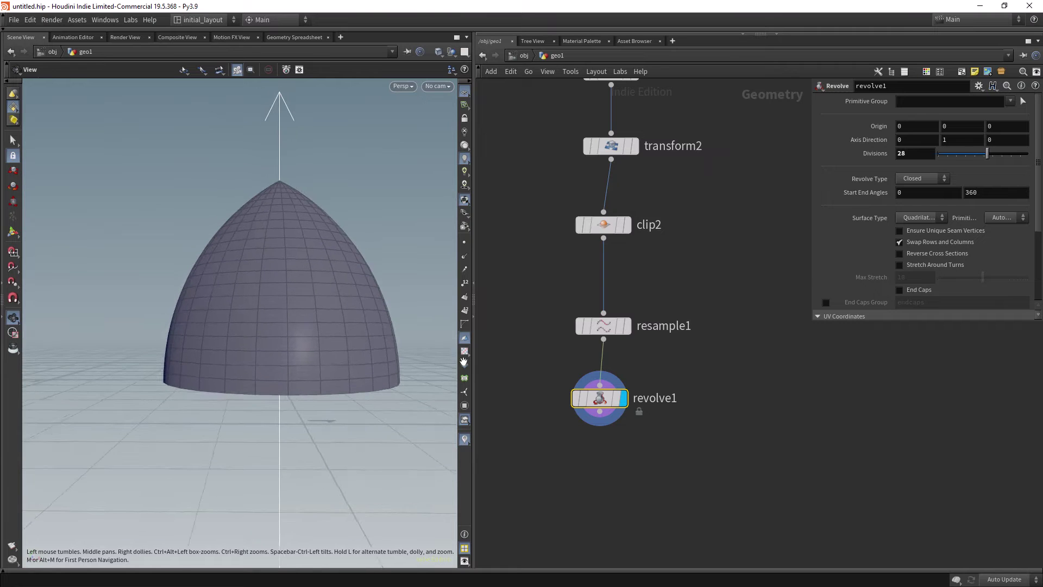
Add a Fuse node after the revolve node and compare the dome with and without it, leaving the fused result displayed
{"action": "left_click", "coordinate": [600, 411]}
{"action": "left_click", "coordinate": [600, 405]}
{"action": "type", "text": "fuse"}
{"action": "key", "text": "Return"}
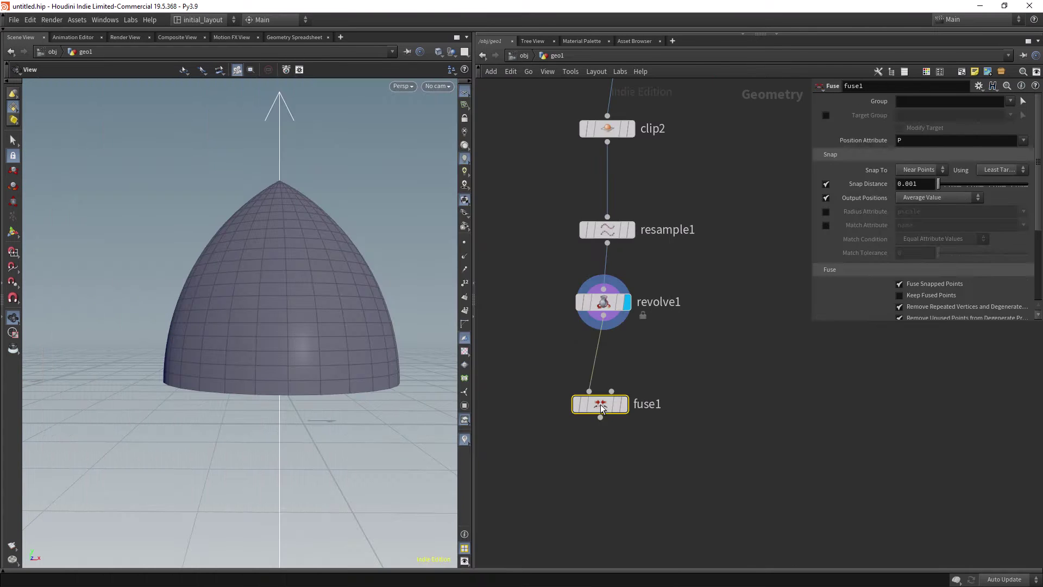
{"action": "mouse_move", "coordinate": [631, 378]}
{"action": "left_click_drag", "start_coordinate": [398, 335], "coordinate": [372, 364]}
{"action": "left_click", "coordinate": [632, 276]}
{"action": "left_click", "coordinate": [631, 374]}
{"action": "left_click_drag", "start_coordinate": [374, 467], "coordinate": [356, 366]}
{"action": "mouse_move", "coordinate": [596, 391]}
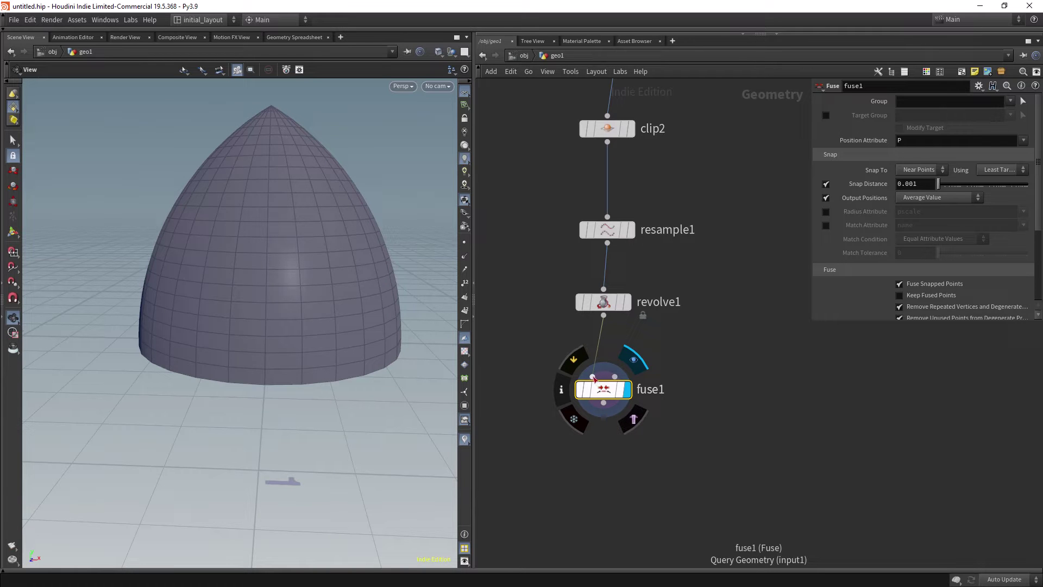
Add a Clip node after the fused dome with its direction set to 0, 0, 1 and display its result
{"action": "left_click_drag", "start_coordinate": [603, 404], "coordinate": [598, 450]}
{"action": "type", "text": "CLi"}
{"action": "key", "text": "Return"}
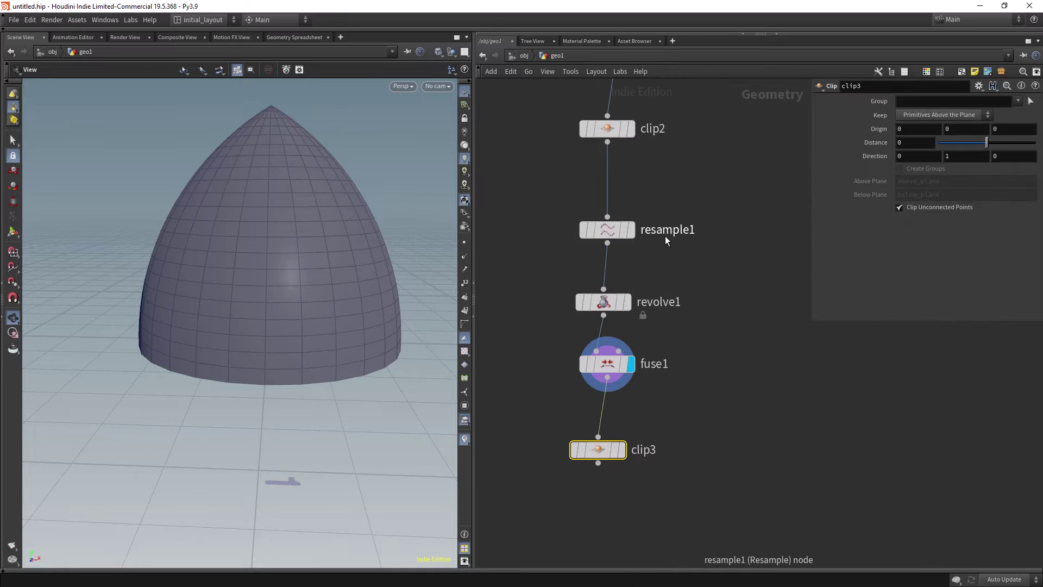
{"action": "left_click_drag", "start_coordinate": [952, 161], "coordinate": [875, 149]}
{"action": "type", "text": "0"}
{"action": "key", "text": "Tab"}
{"action": "type", "text": "1"}
{"action": "key", "text": "Return"}
{"action": "left_click_drag", "start_coordinate": [419, 294], "coordinate": [399, 315]}
{"action": "left_click", "coordinate": [623, 450]}
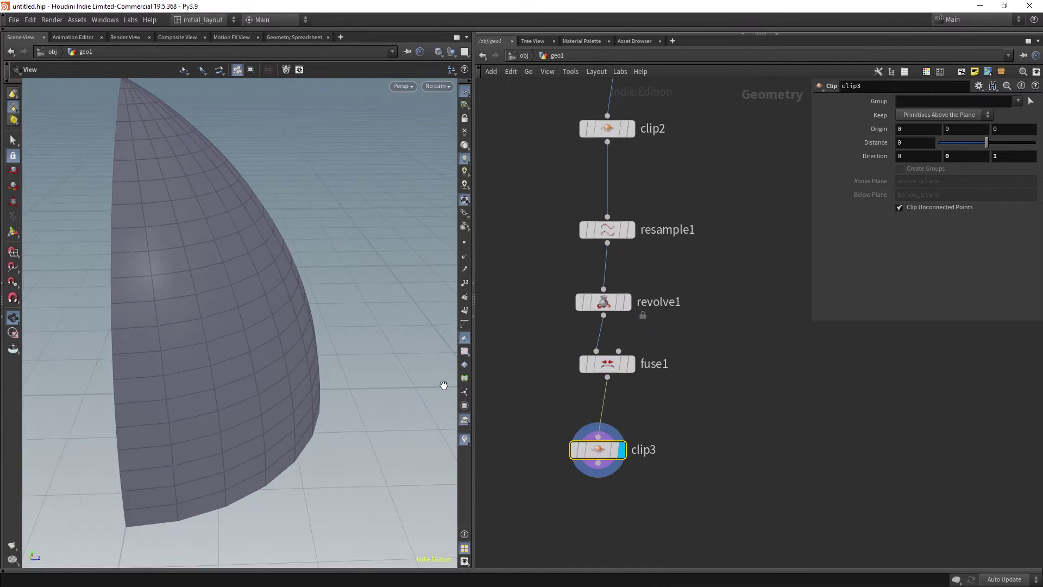
Flip the new clip by setting its Z direction to -1
{"action": "left_click_drag", "start_coordinate": [366, 398], "coordinate": [235, 290]}
{"action": "type", "text": "-"}
{"action": "key", "text": "Return"}
{"action": "right_click_drag", "start_coordinate": [236, 290], "coordinate": [296, 330]}
{"action": "left_click_drag", "start_coordinate": [295, 330], "coordinate": [356, 305]}
Save the scene as church_tut
{"action": "key", "text": "ctrl+s"}
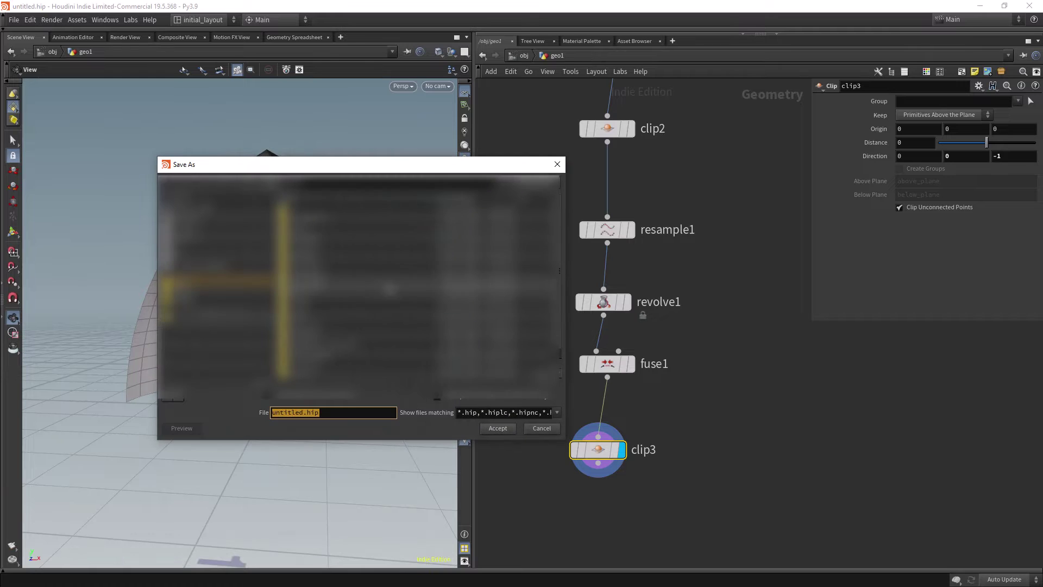
{"action": "left_click", "coordinate": [557, 164]}
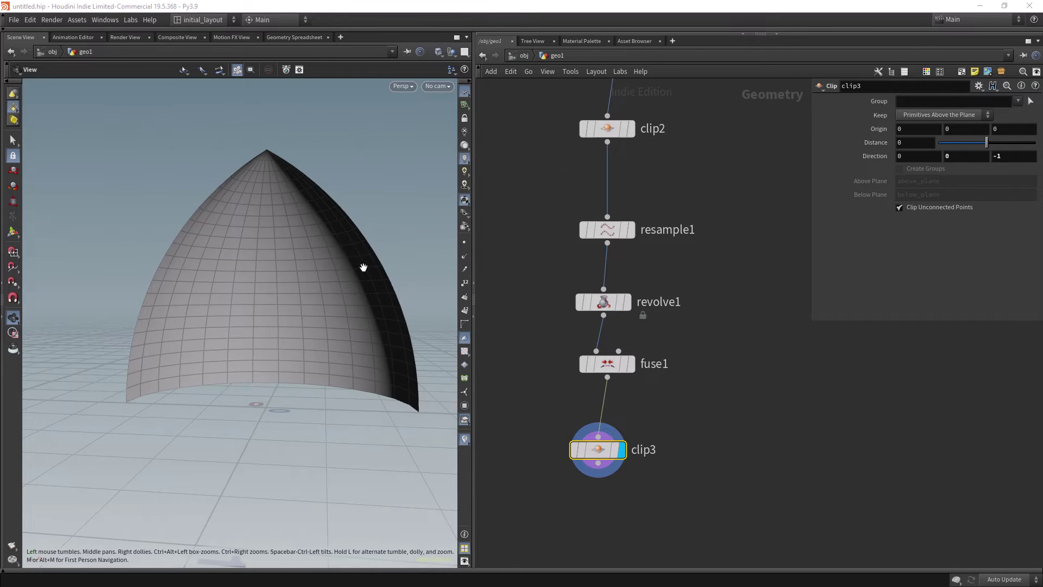
{"action": "left_click_drag", "start_coordinate": [377, 244], "coordinate": [337, 293]}
{"action": "key", "text": "ctrl+s"}
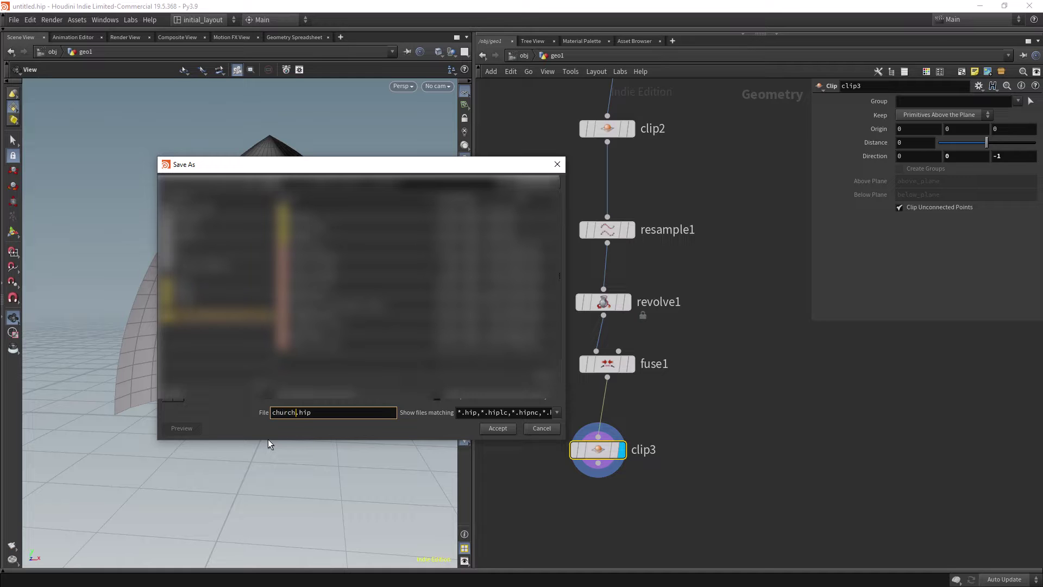
{"action": "key", "text": "Return"}
Lay out the node chain in a tidy column, place clip3 beneath fuse1 and save the scene
{"action": "scroll", "coordinate": [610, 284], "scroll_direction": "down", "scroll_amount": 4}
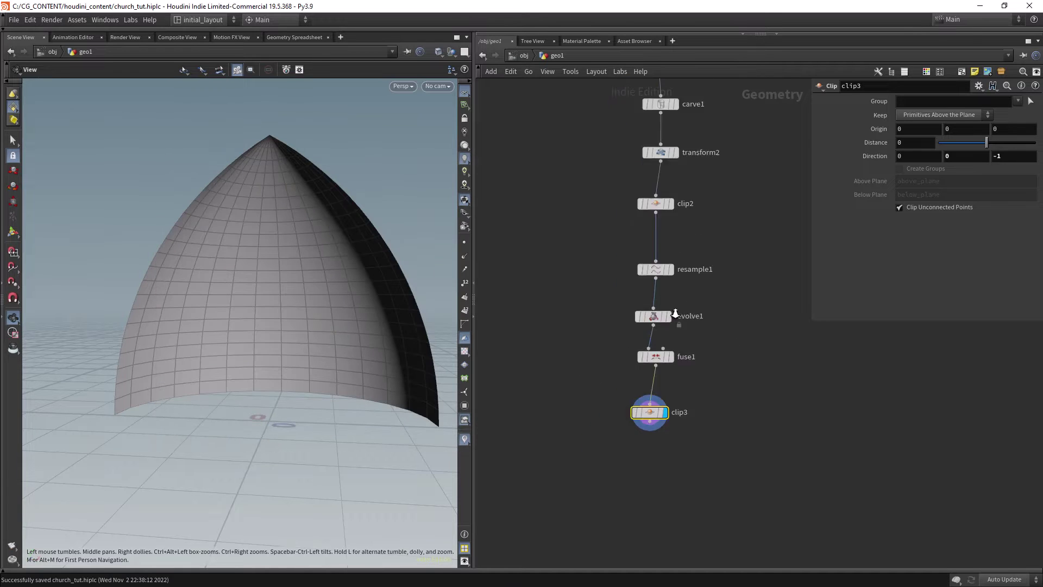
{"action": "scroll", "coordinate": [614, 255], "scroll_direction": "down", "scroll_amount": 1}
{"action": "middle_click_drag", "start_coordinate": [622, 212], "coordinate": [556, 259]}
{"action": "scroll", "coordinate": [559, 272], "scroll_direction": "up", "scroll_amount": 2}
{"action": "left_click_drag", "start_coordinate": [536, 132], "coordinate": [718, 436]}
{"action": "key", "text": "shift+l"}
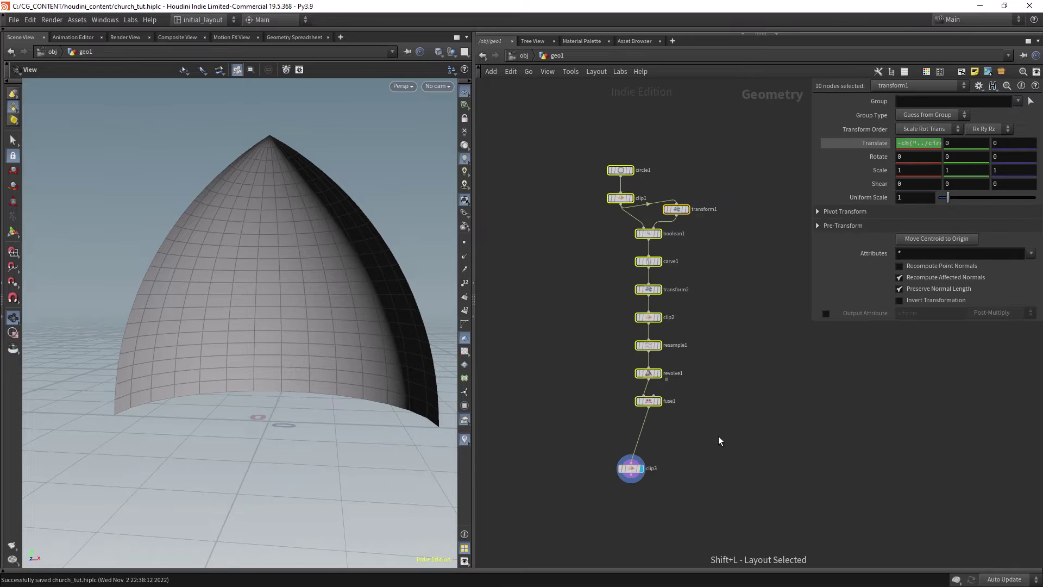
{"action": "left_click", "coordinate": [688, 167]}
{"action": "left_click_drag", "start_coordinate": [629, 469], "coordinate": [647, 434]}
{"action": "middle_click_drag", "start_coordinate": [578, 415], "coordinate": [521, 326]}
{"action": "scroll", "coordinate": [518, 323], "scroll_direction": "up", "scroll_amount": 2}
{"action": "scroll", "coordinate": [522, 321], "scroll_direction": "up", "scroll_amount": 3}
{"action": "key", "text": "ctrl+s"}
Add a Group by Range node after clip3 and display its result
{"action": "left_click_drag", "start_coordinate": [344, 312], "coordinate": [284, 285]}
{"action": "right_click_drag", "start_coordinate": [269, 336], "coordinate": [278, 309]}
{"action": "middle_click_drag", "start_coordinate": [278, 308], "coordinate": [277, 295]}
{"action": "middle_click_drag", "start_coordinate": [698, 441], "coordinate": [604, 374]}
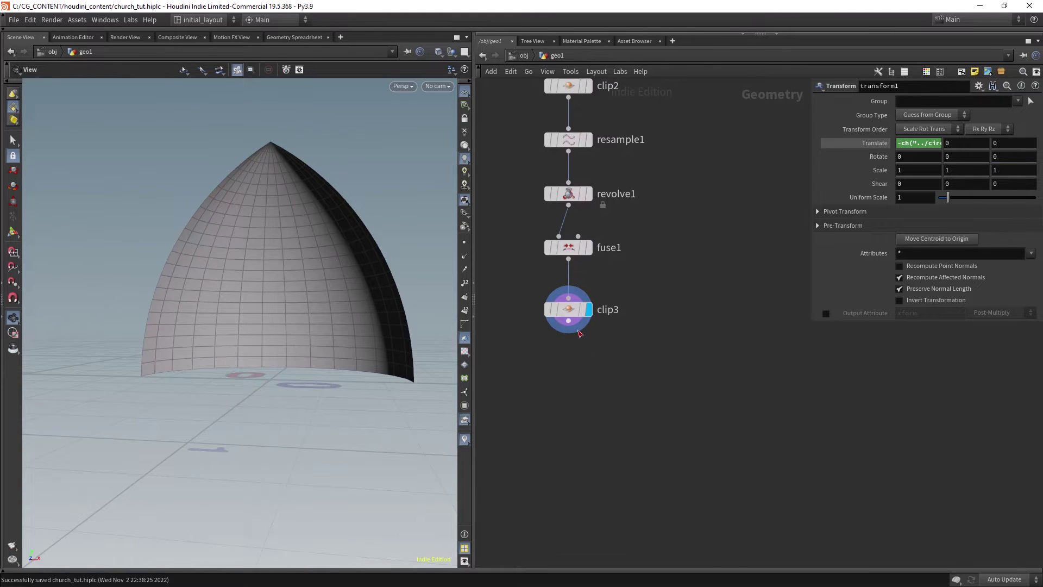
{"action": "left_click", "coordinate": [568, 321]}
{"action": "key", "text": "Tab"}
{"action": "type", "text": "range"}
{"action": "left_click", "coordinate": [746, 92]}
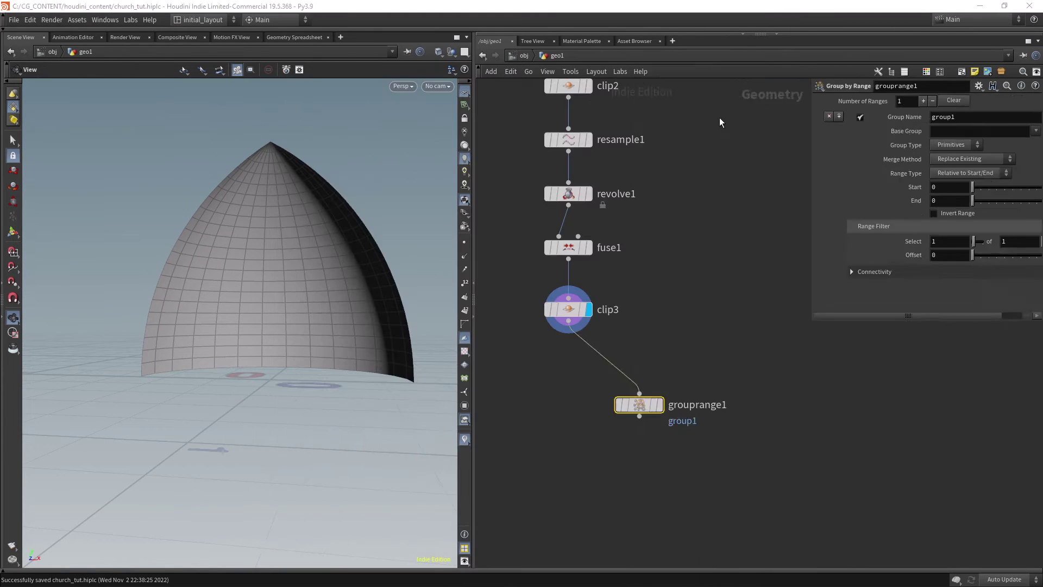
{"action": "left_click_drag", "start_coordinate": [640, 409], "coordinate": [642, 395]}
{"action": "left_click", "coordinate": [641, 395]}
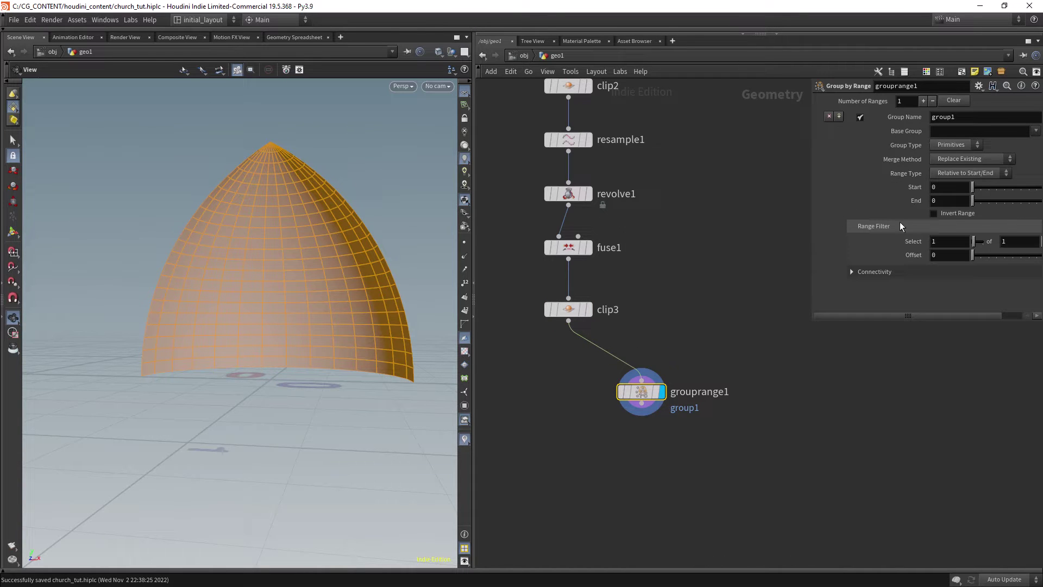
Widen the parameter area and show the primitive numbers on the half dome
{"action": "left_click_drag", "start_coordinate": [812, 219], "coordinate": [730, 220]}
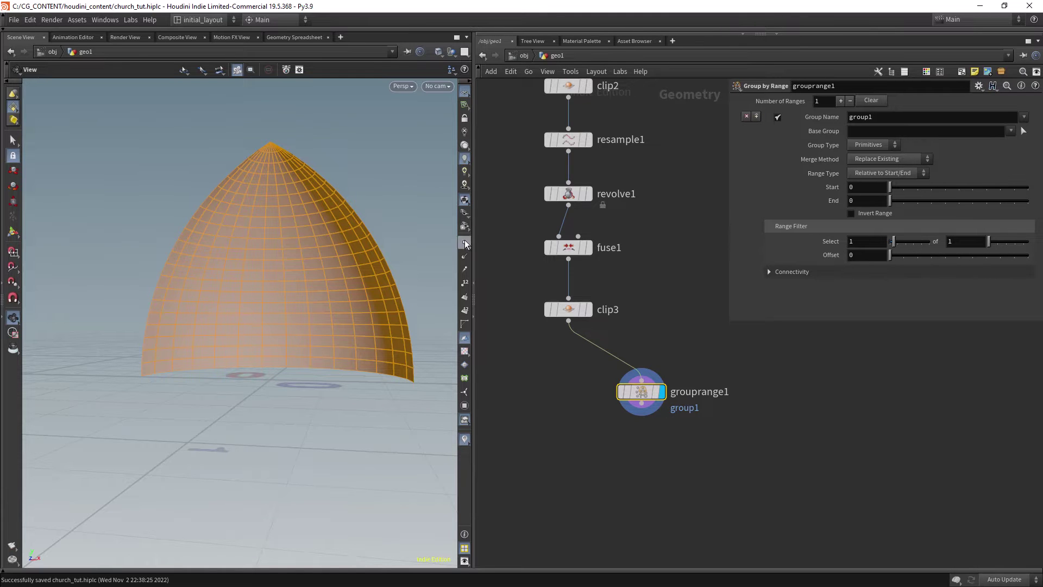
{"action": "left_click", "coordinate": [465, 283]}
{"action": "left_click", "coordinate": [465, 311]}
{"action": "scroll", "coordinate": [337, 275], "scroll_direction": "up", "scroll_amount": 10}
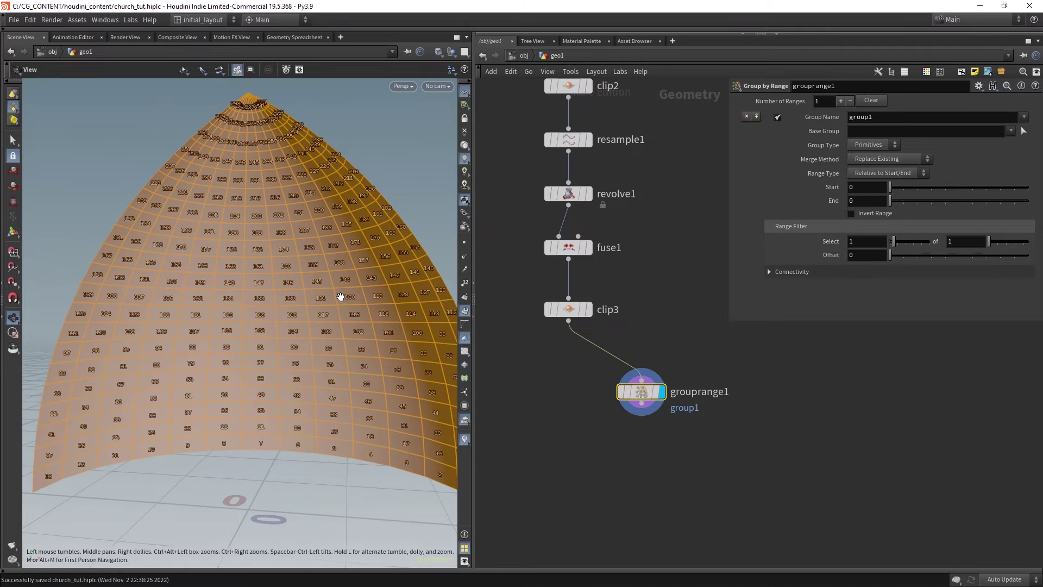
{"action": "mouse_move", "coordinate": [341, 299]}
{"action": "right_mouse_down"}
{"action": "mouse_move", "coordinate": [366, 307]}
{"action": "mouse_move", "coordinate": [351, 298]}
{"action": "right_mouse_up"}
Set the range filter of the primitive group to select 4 of 14
{"action": "left_click_drag", "start_coordinate": [868, 242], "coordinate": [792, 244]}
{"action": "type", "text": "4"}
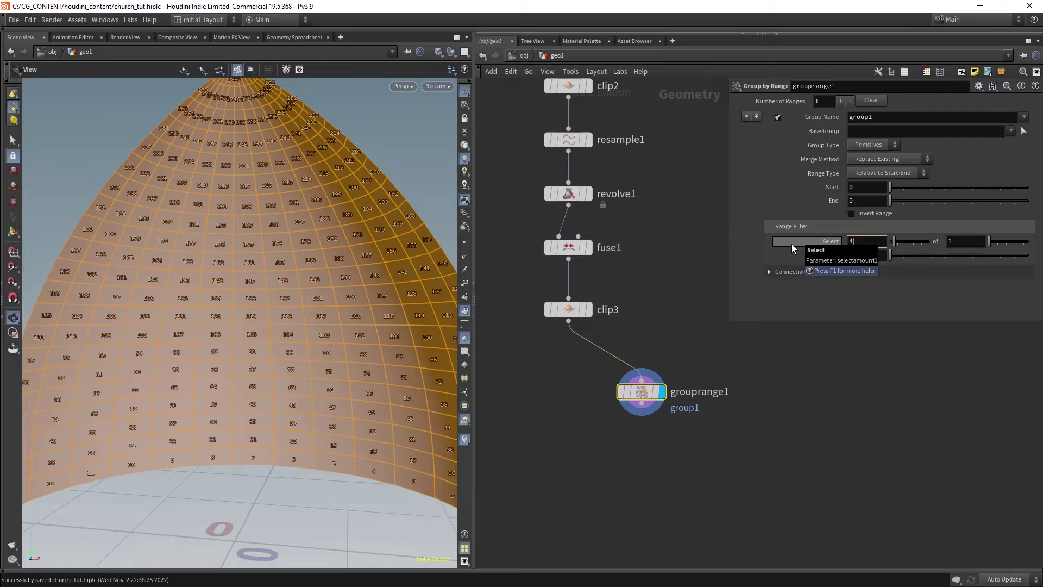
{"action": "key", "text": "Tab"}
{"action": "type", "text": "14"}
{"action": "key", "text": "Return"}
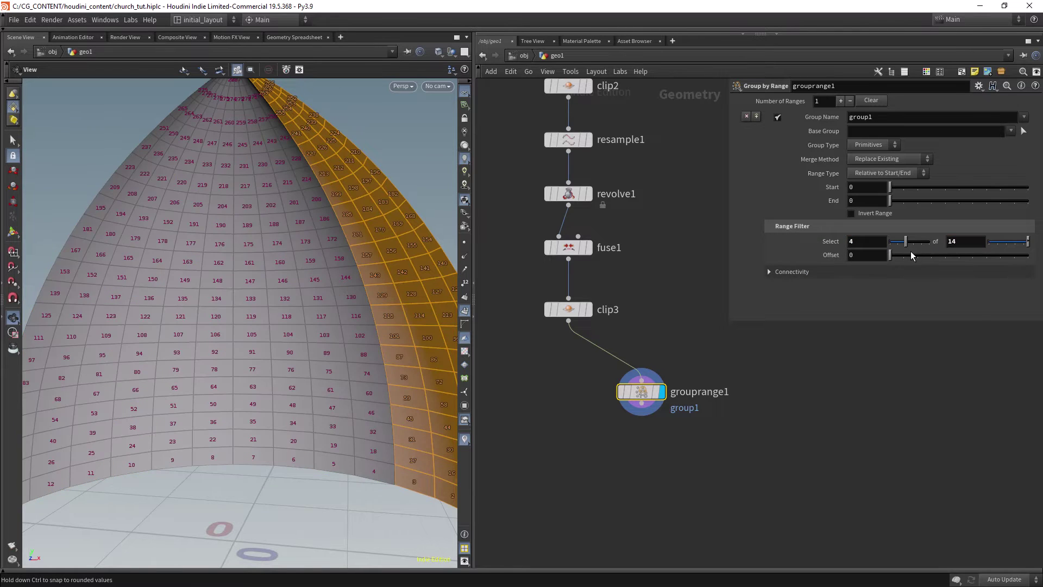
Bypass the fuse node to inspect the range group without it, and re-enable the node
{"action": "left_click_drag", "start_coordinate": [393, 280], "coordinate": [348, 255]}
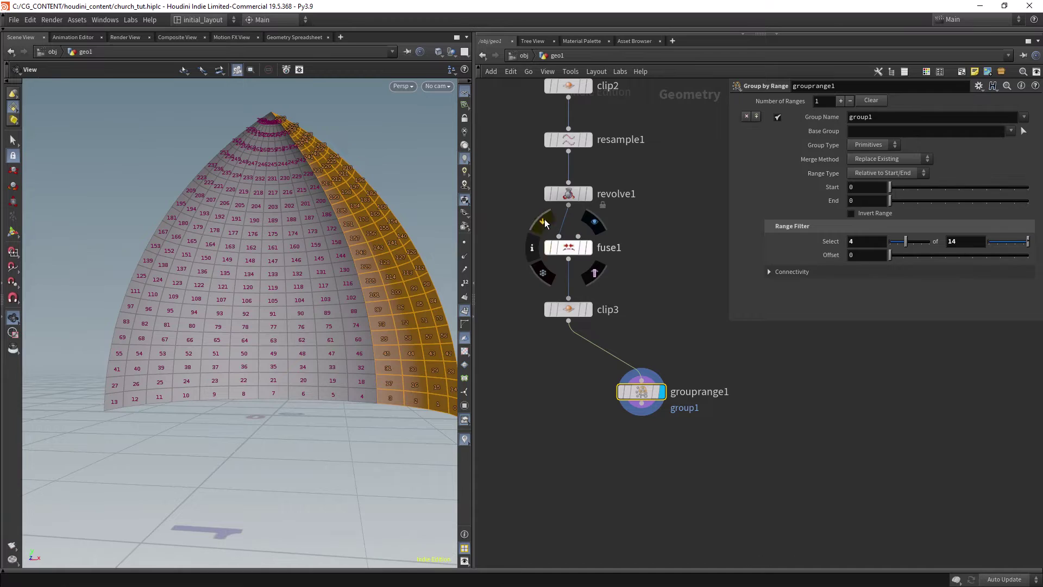
{"action": "left_click", "coordinate": [548, 247]}
{"action": "left_click_drag", "start_coordinate": [288, 163], "coordinate": [288, 219]}
{"action": "left_click", "coordinate": [547, 223]}
{"action": "left_click_drag", "start_coordinate": [391, 365], "coordinate": [314, 337]}
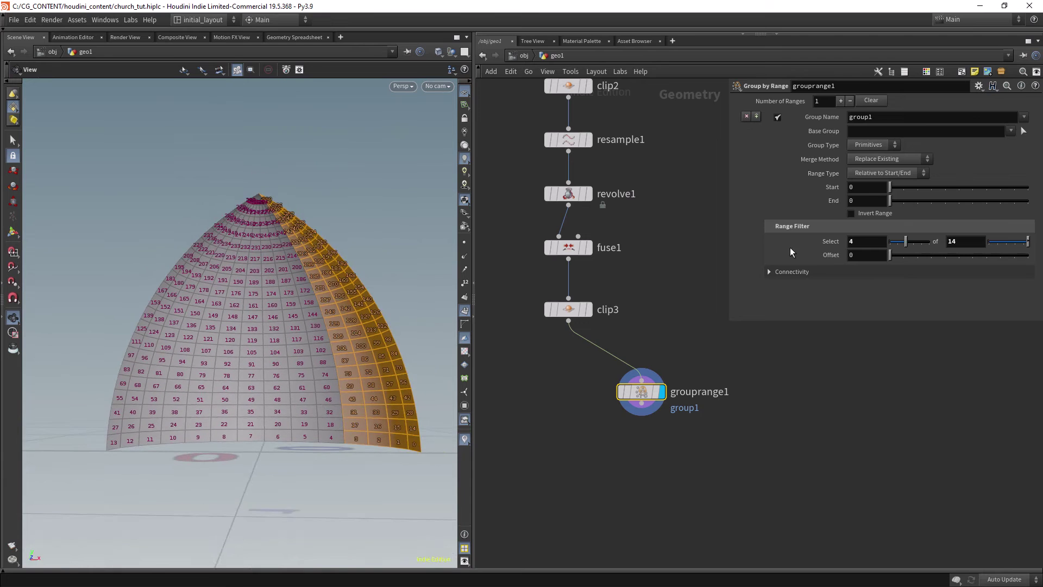
Set the range filter's offset to 5 and hide the primitive numbers
{"action": "left_click_drag", "start_coordinate": [890, 255], "coordinate": [957, 258]}
{"action": "left_click_drag", "start_coordinate": [252, 353], "coordinate": [298, 311]}
{"action": "left_click", "coordinate": [464, 313]}
Add a Delete node after grouprange1 and display its result
{"action": "scroll", "coordinate": [291, 321], "scroll_direction": "up", "scroll_amount": 2}
{"action": "middle_click_drag", "start_coordinate": [656, 378], "coordinate": [638, 285]}
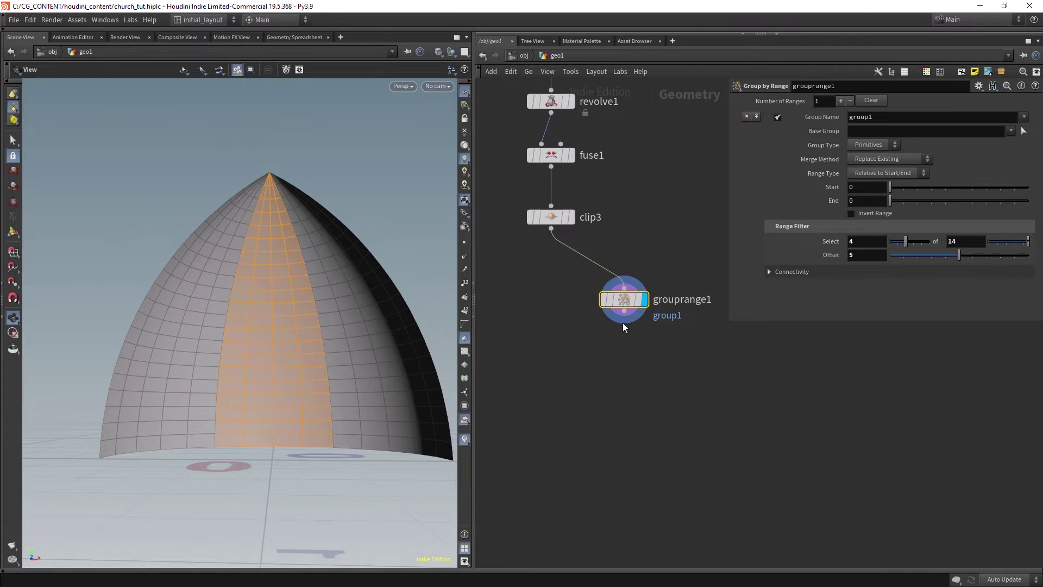
{"action": "left_click", "coordinate": [624, 320]}
{"action": "key", "text": "Tab"}
{"action": "type", "text": "del"}
{"action": "key", "text": "Return"}
{"action": "left_click", "coordinate": [623, 403]}
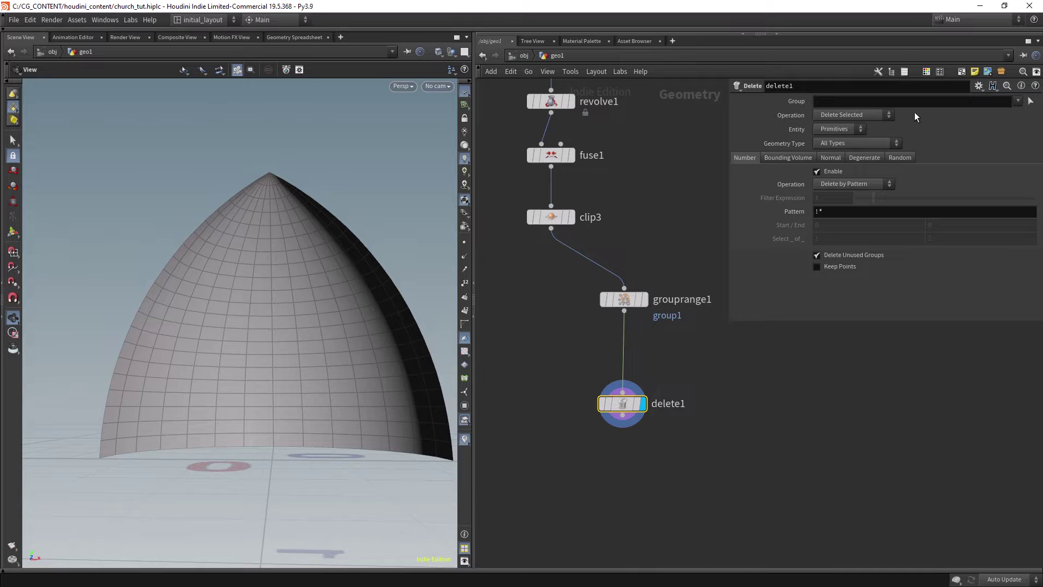
Set the Delete node's group to group1 with the operation Delete Non-Selected and save the scene
{"action": "left_click", "coordinate": [1018, 101]}
{"action": "left_click", "coordinate": [956, 115]}
{"action": "left_click", "coordinate": [853, 115]}
{"action": "left_click", "coordinate": [850, 128]}
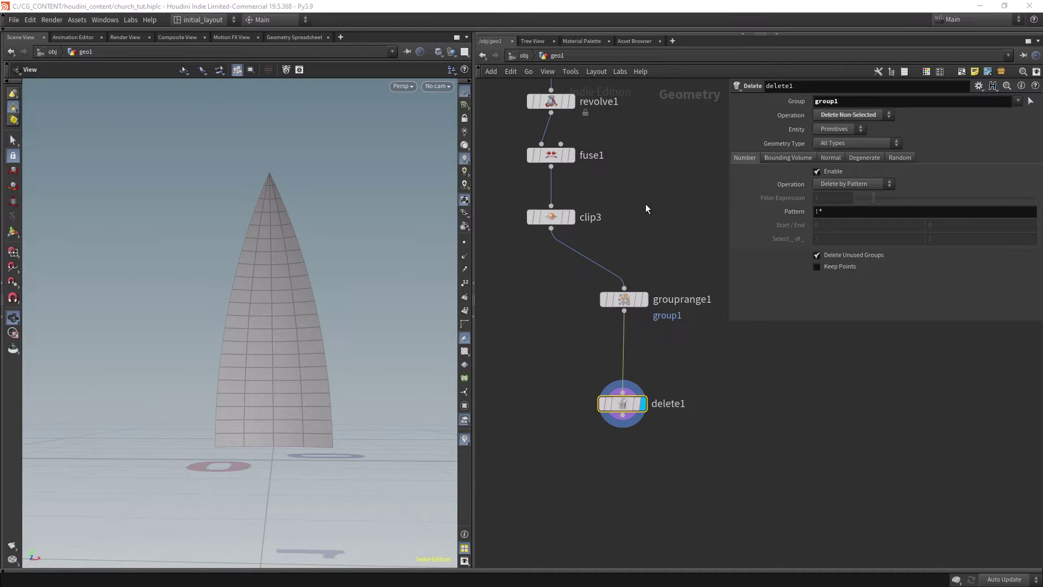
{"action": "scroll", "coordinate": [375, 298], "scroll_direction": "down", "scroll_amount": 2}
{"action": "left_click_drag", "start_coordinate": [338, 286], "coordinate": [356, 310]}
{"action": "key", "text": "ctrl+s"}
Branch a new Transform node off boolean1 beside the main chain and display the full arch
{"action": "middle_click_drag", "start_coordinate": [531, 307], "coordinate": [563, 350]}
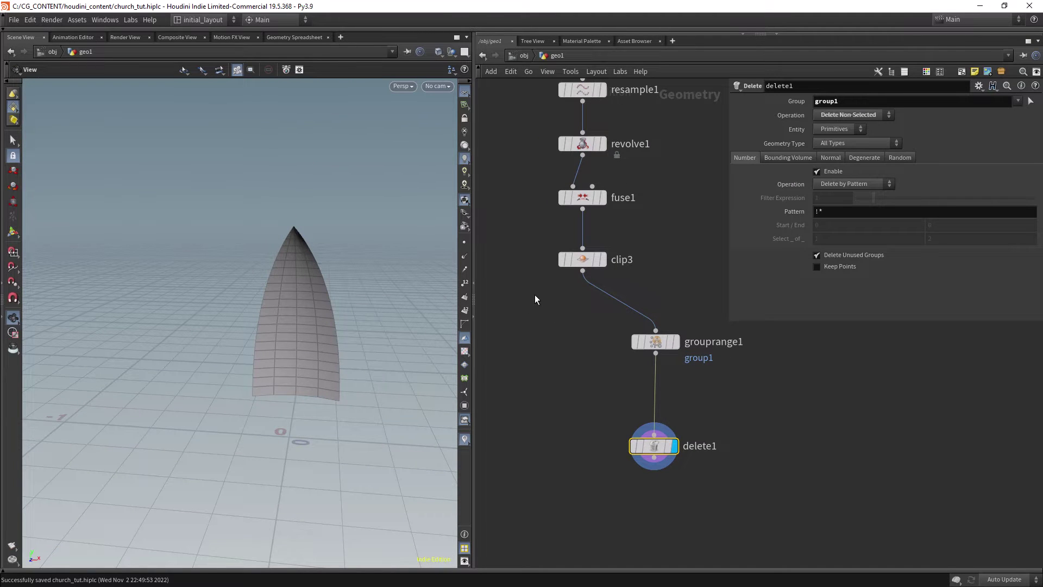
{"action": "right_click_drag", "start_coordinate": [550, 379], "coordinate": [523, 334]}
{"action": "middle_click_drag", "start_coordinate": [523, 335], "coordinate": [533, 363]}
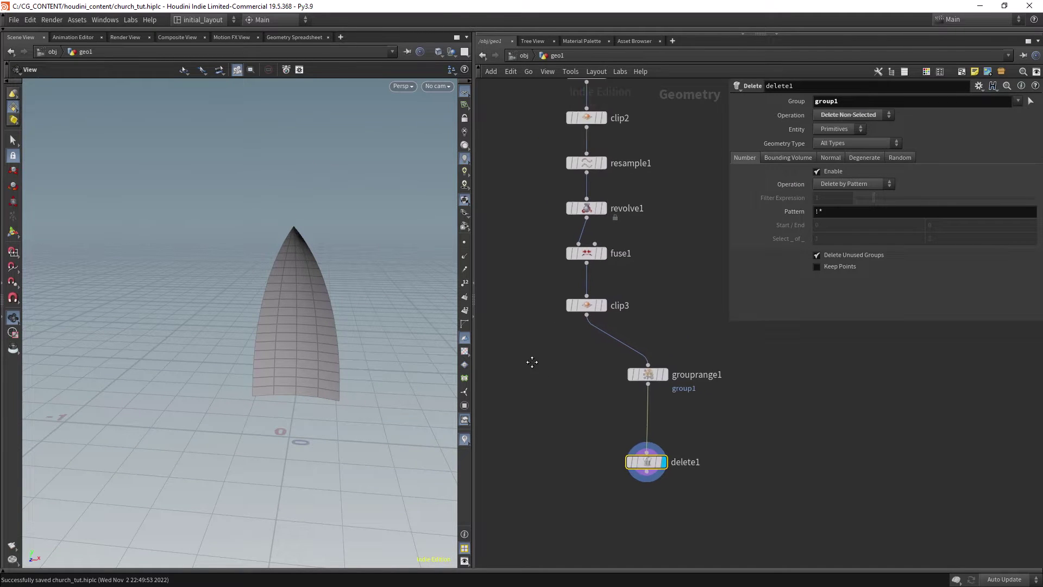
{"action": "right_click_drag", "start_coordinate": [533, 362], "coordinate": [524, 336]}
{"action": "middle_click_drag", "start_coordinate": [524, 337], "coordinate": [536, 353]}
{"action": "right_click_drag", "start_coordinate": [536, 353], "coordinate": [523, 329]}
{"action": "scroll", "coordinate": [533, 323], "scroll_direction": "up", "scroll_amount": 2}
{"action": "scroll", "coordinate": [546, 342], "scroll_direction": "down", "scroll_amount": 2}
{"action": "scroll", "coordinate": [533, 293], "scroll_direction": "up", "scroll_amount": 1}
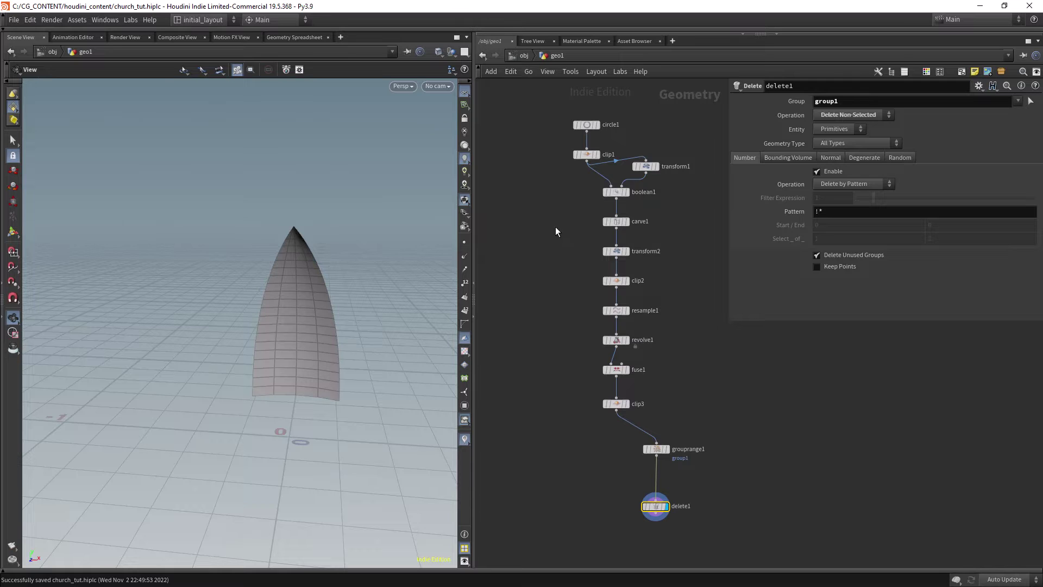
{"action": "left_click_drag", "start_coordinate": [597, 214], "coordinate": [517, 253]}
{"action": "key", "text": "Tab"}
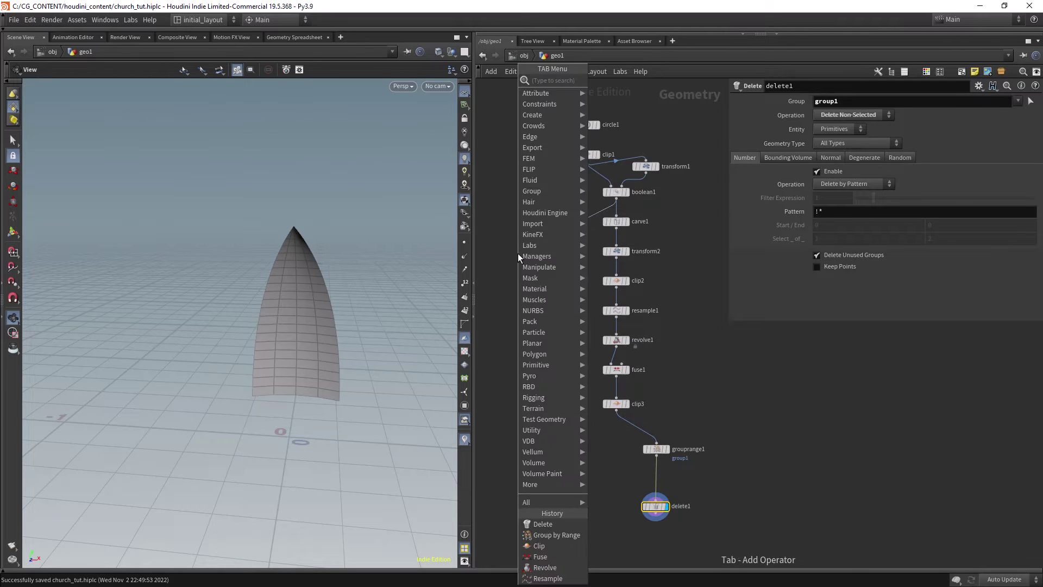
{"action": "type", "text": "trans"}
{"action": "key", "text": "Return"}
{"action": "left_click", "coordinate": [528, 253]}
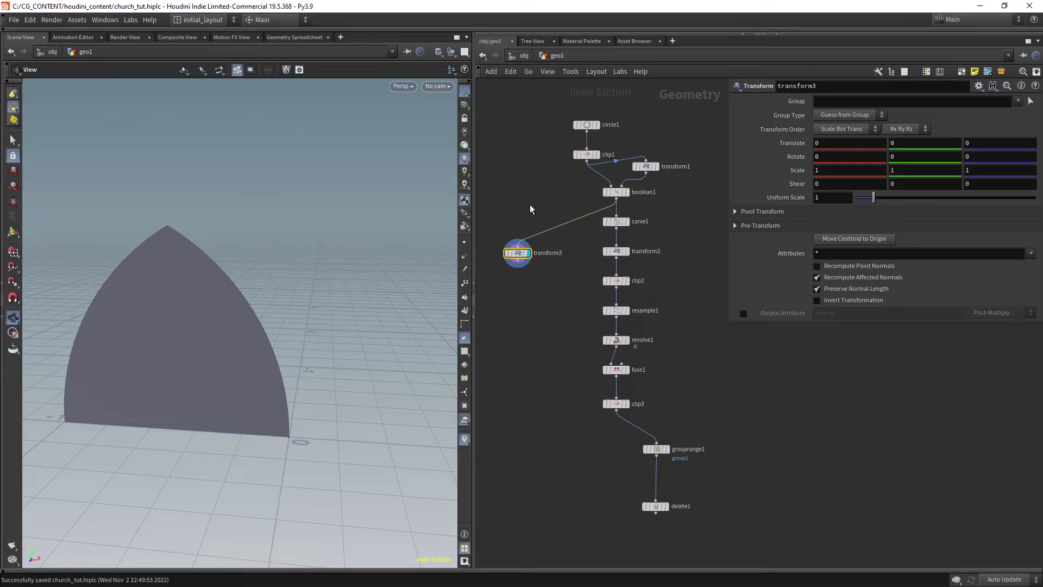
Set the new transform's X pivot translate to $CEX
{"action": "left_click", "coordinate": [761, 212]}
{"action": "type", "text": "$"}
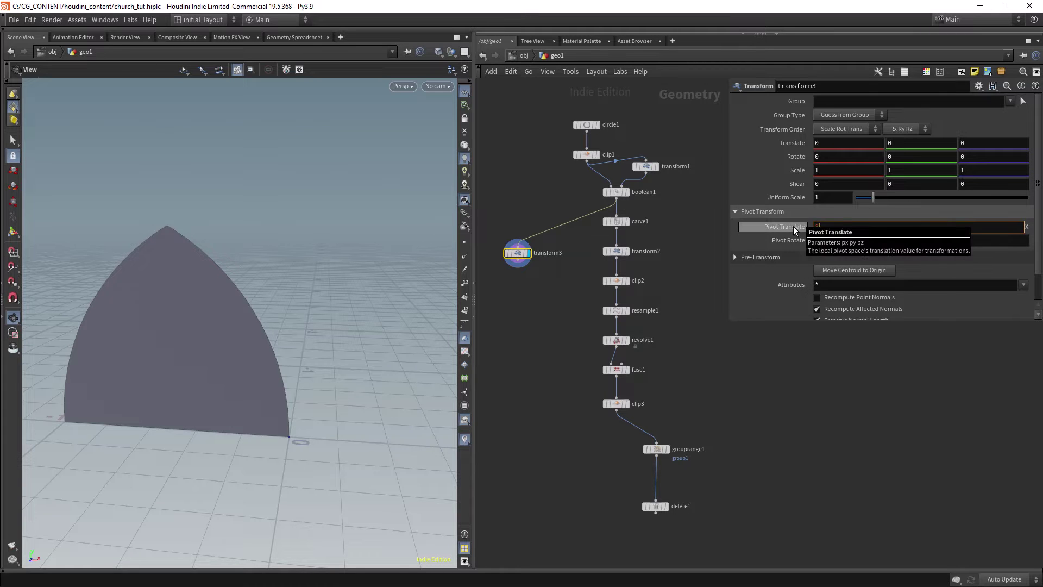
{"action": "type", "text": "CEX"}
{"action": "key", "text": "Return"}
{"action": "middle_click_drag", "start_coordinate": [368, 272], "coordinate": [396, 272]}
{"action": "left_click_drag", "start_coordinate": [395, 272], "coordinate": [366, 266]}
Translate the arch 0.5 in X and 0.1 in Y
{"action": "middle_click_drag", "start_coordinate": [843, 144], "coordinate": [875, 146]}
{"action": "scroll", "coordinate": [287, 310], "scroll_direction": "down", "scroll_amount": 2}
{"action": "left_click_drag", "start_coordinate": [286, 309], "coordinate": [359, 324]}
{"action": "scroll", "coordinate": [361, 317], "scroll_direction": "up", "scroll_amount": 1}
{"action": "left_click", "coordinate": [893, 148]}
{"action": "type", "text": ".1"}
{"action": "key", "text": "Return"}
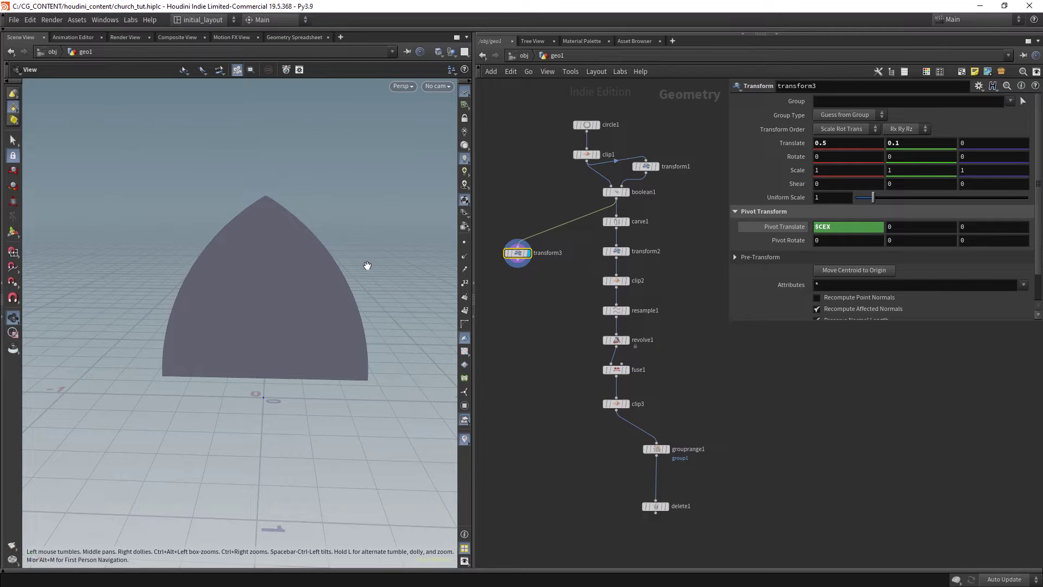
{"action": "left_click_drag", "start_coordinate": [377, 281], "coordinate": [380, 281]}
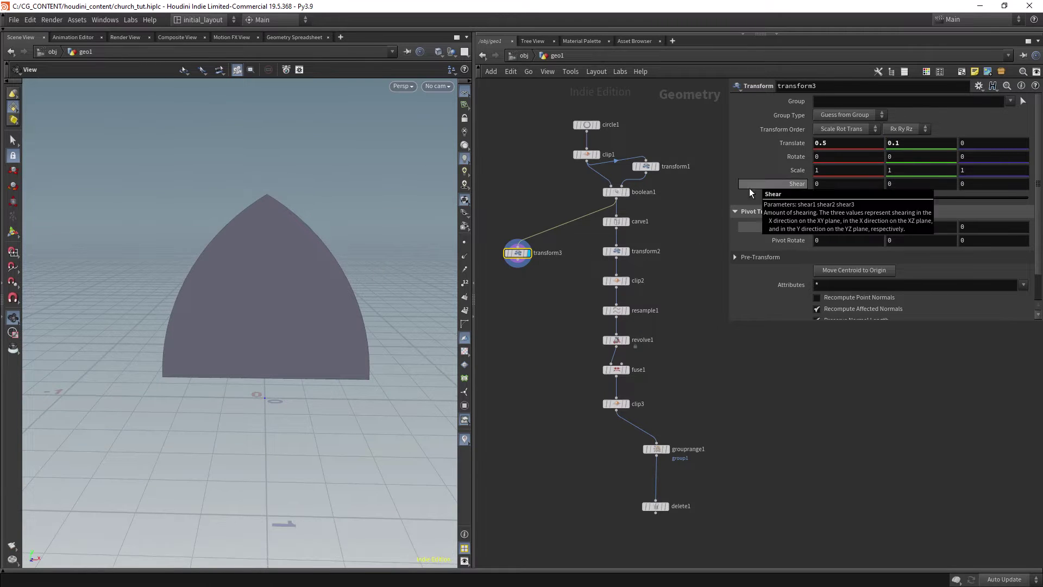
Set the arch's uniform scale to 0.4
{"action": "type", "text": "0.4"}
{"action": "key", "text": "Return"}
{"action": "left_click_drag", "start_coordinate": [277, 331], "coordinate": [320, 323]}
{"action": "right_click_drag", "start_coordinate": [320, 323], "coordinate": [340, 301]}
{"action": "left_click_drag", "start_coordinate": [340, 300], "coordinate": [311, 305]}
{"action": "middle_click_drag", "start_coordinate": [311, 305], "coordinate": [325, 293]}
{"action": "mouse_move", "coordinate": [325, 292]}
{"action": "left_mouse_down"}
{"action": "mouse_move", "coordinate": [347, 287]}
{"action": "mouse_move", "coordinate": [339, 291]}
{"action": "left_mouse_up"}
Add a Group node after transform3, display it and set its group type to Edges
{"action": "left_click", "coordinate": [517, 260]}
{"action": "key", "text": "Tab"}
{"action": "type", "text": "group"}
{"action": "key", "text": "Return"}
{"action": "left_click", "coordinate": [515, 321]}
{"action": "left_click", "coordinate": [516, 318]}
{"action": "left_click", "coordinate": [840, 114]}
{"action": "left_click", "coordinate": [831, 127]}
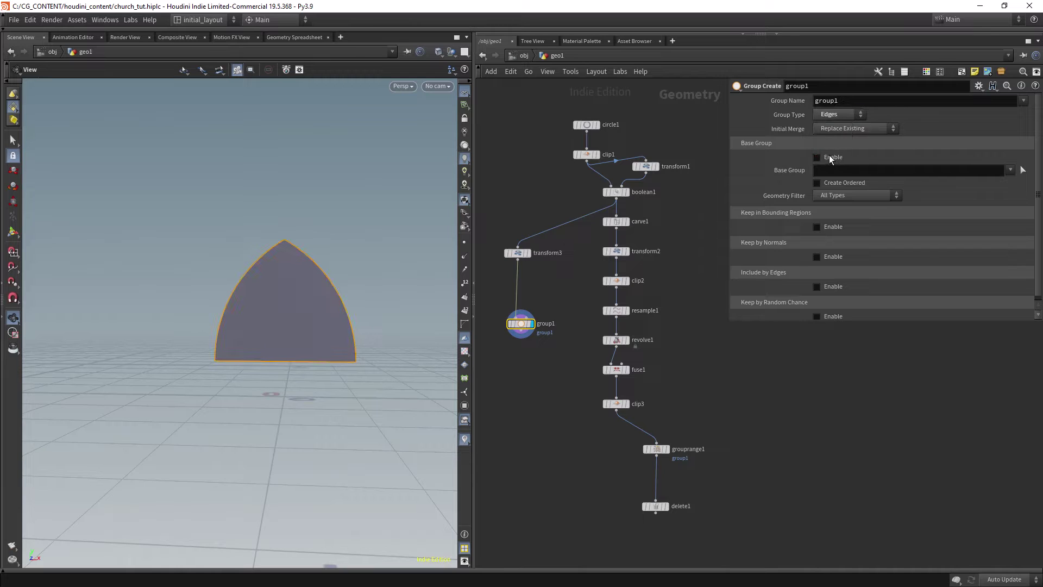
Limit the edge group to the arch's bottom edge using a bounding box with a Y size of 0.2
{"action": "left_click", "coordinate": [830, 157]}
{"action": "left_click", "coordinate": [830, 187]}
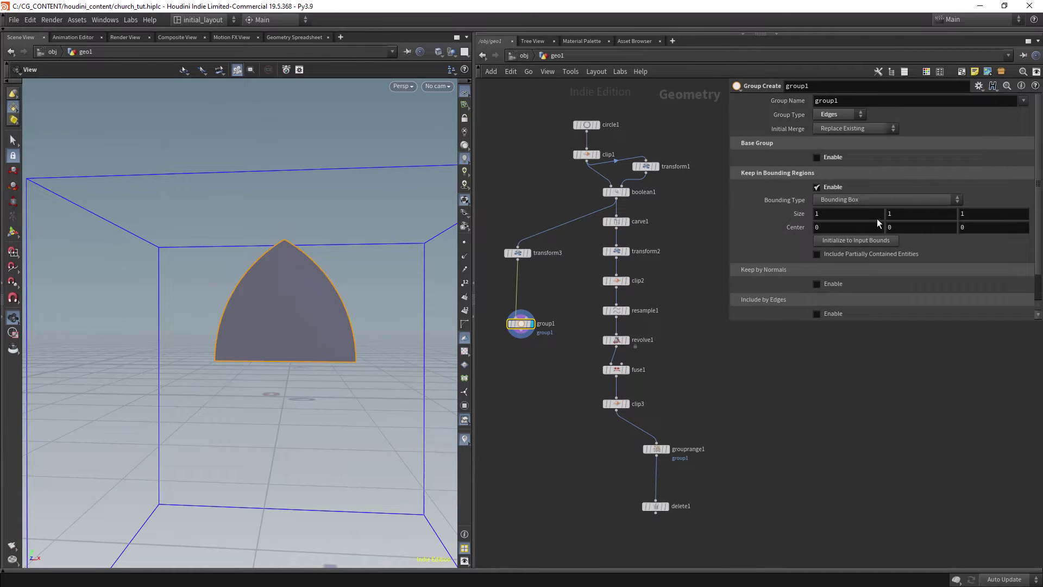
{"action": "middle_click_drag", "start_coordinate": [903, 215], "coordinate": [856, 223]}
{"action": "right_click_drag", "start_coordinate": [433, 306], "coordinate": [372, 336]}
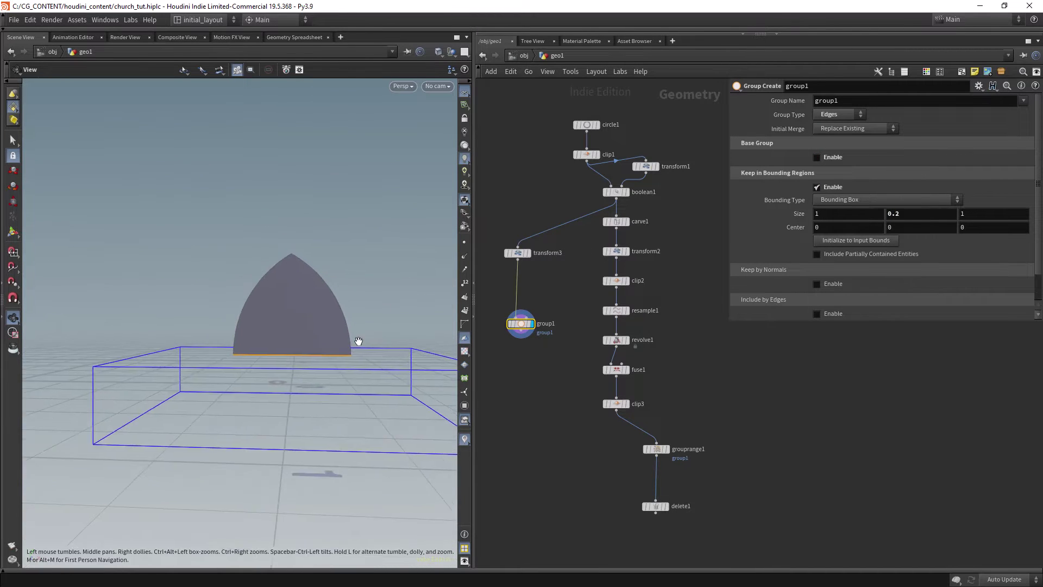
Add a PolyExtrude node after the edge group, display it and set its group to group1
{"action": "scroll", "coordinate": [568, 332], "scroll_direction": "up", "scroll_amount": 3}
{"action": "middle_click_drag", "start_coordinate": [566, 342], "coordinate": [622, 313]}
{"action": "left_click_drag", "start_coordinate": [730, 246], "coordinate": [808, 240]}
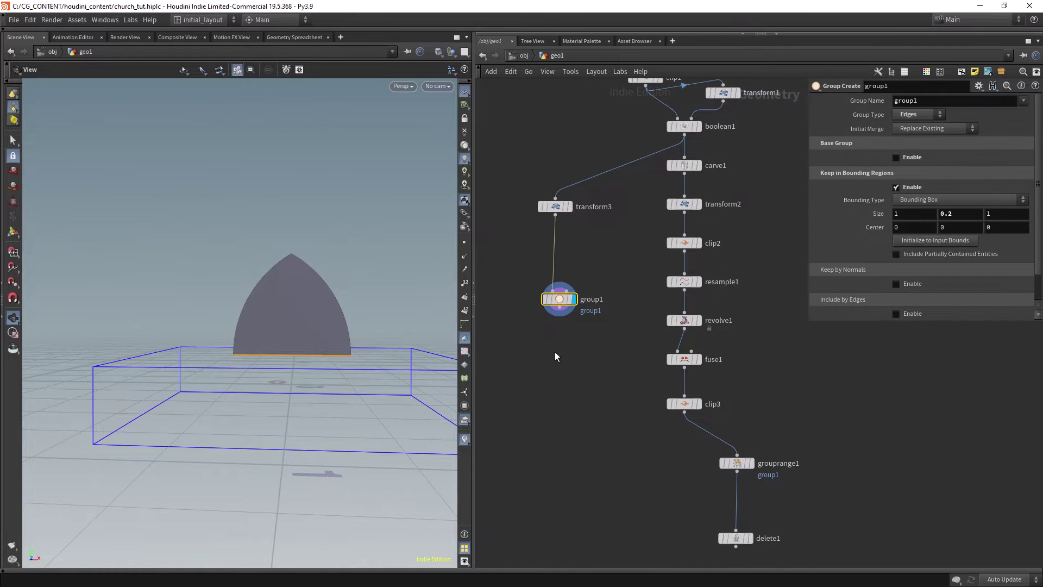
{"action": "scroll", "coordinate": [542, 359], "scroll_direction": "up", "scroll_amount": 1}
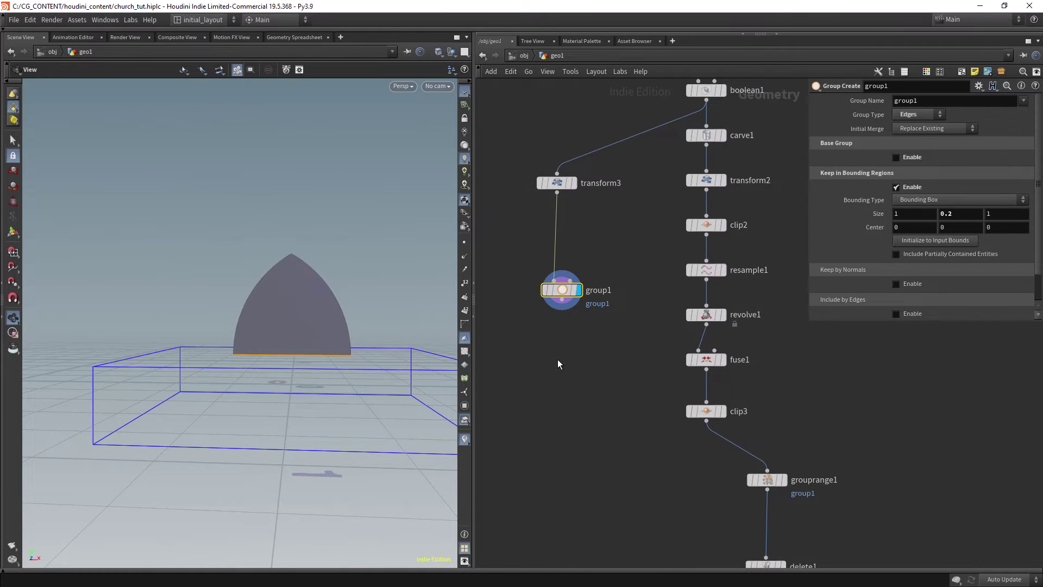
{"action": "left_click_drag", "start_coordinate": [563, 306], "coordinate": [557, 383]}
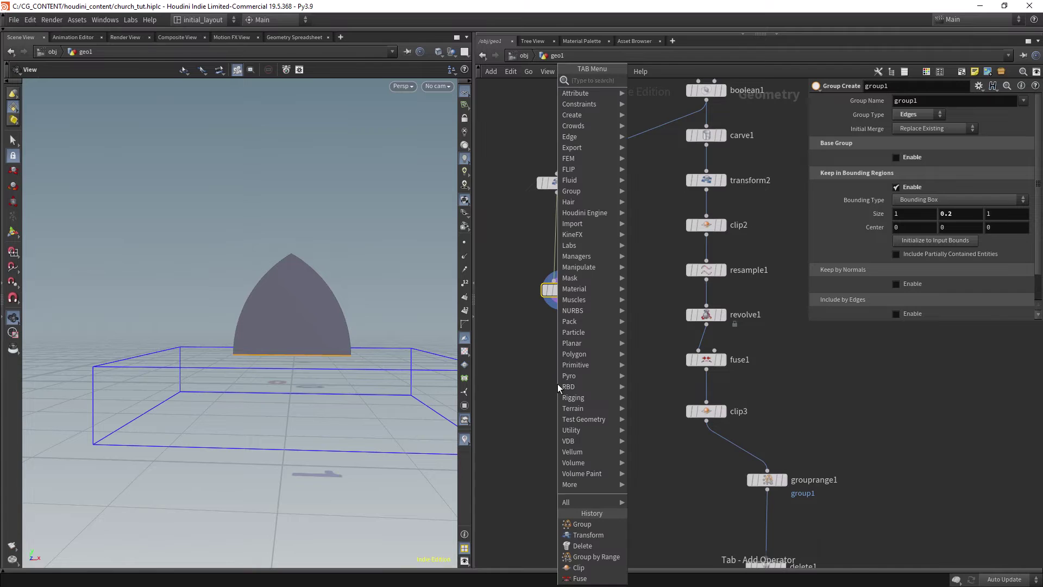
{"action": "type", "text": "polyex"}
{"action": "key", "text": "Return"}
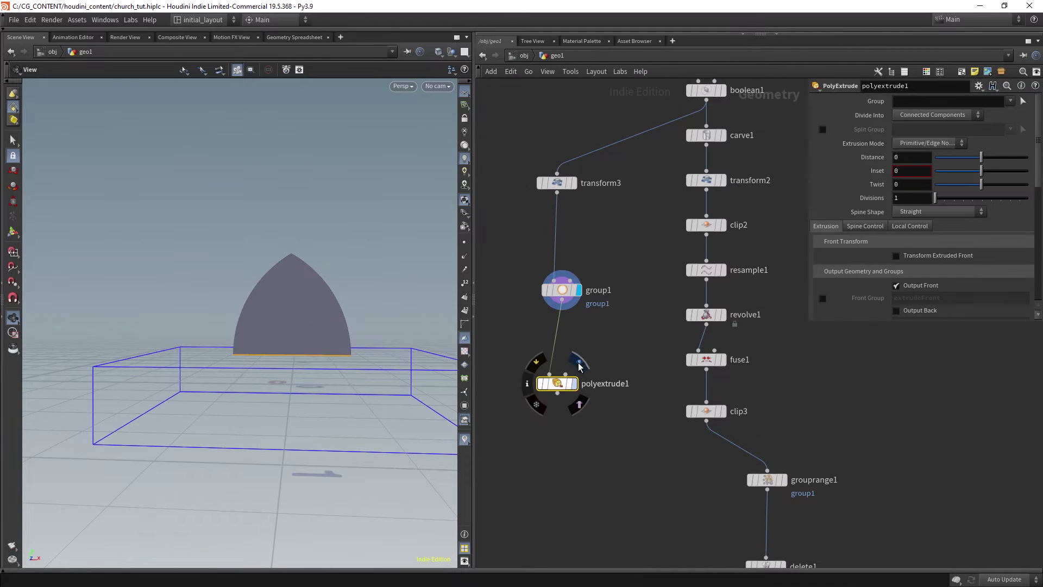
{"action": "left_click", "coordinate": [575, 383]}
{"action": "left_click", "coordinate": [1010, 101]}
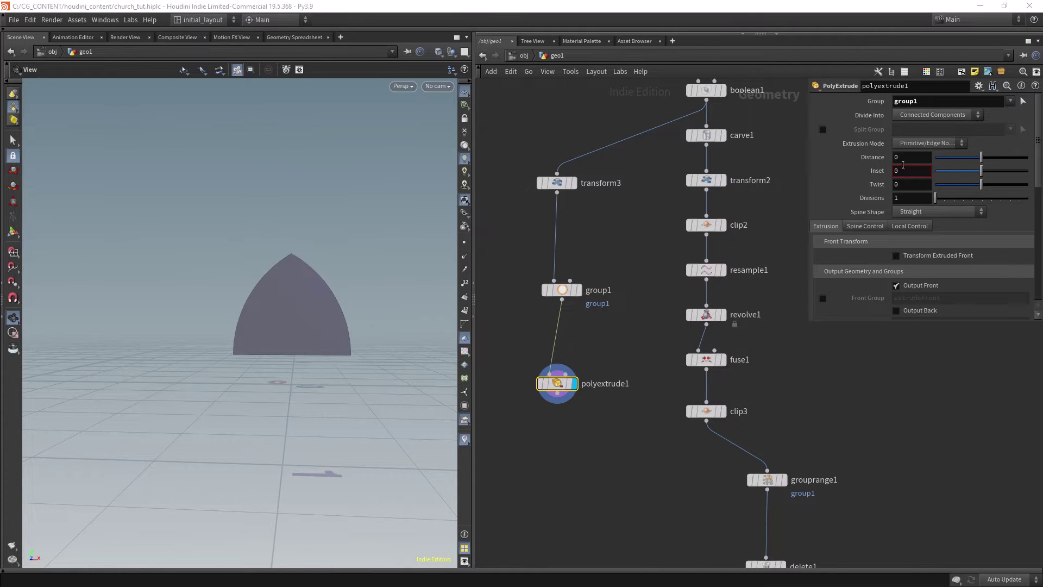
Transform the extruded front of polyextrude1 in Global space with a Y translate of -0.1
{"action": "left_click", "coordinate": [897, 255]}
{"action": "left_click", "coordinate": [956, 296]}
{"action": "key", "text": "Return"}
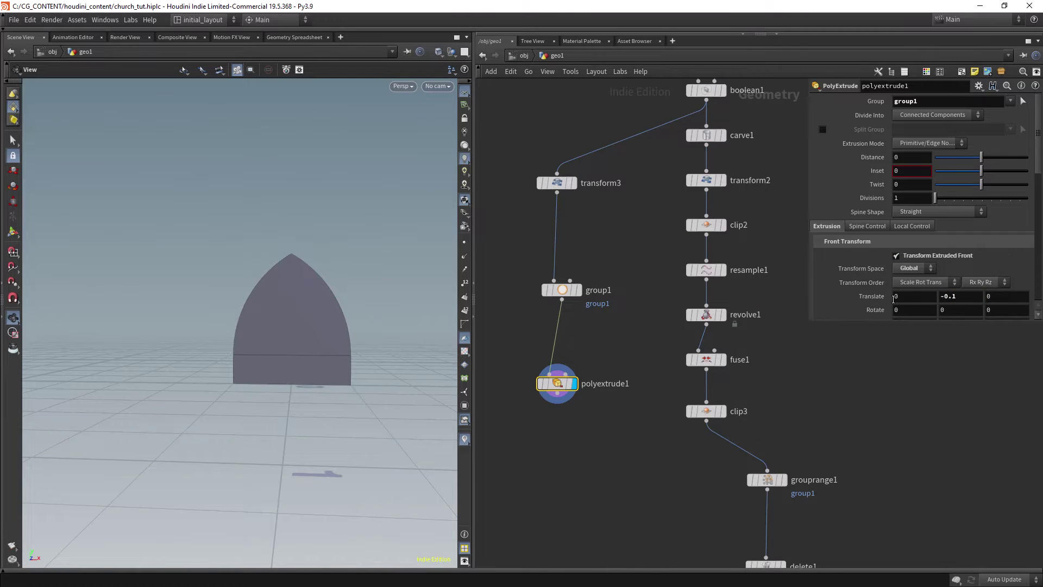
{"action": "left_click_drag", "start_coordinate": [307, 331], "coordinate": [325, 215]}
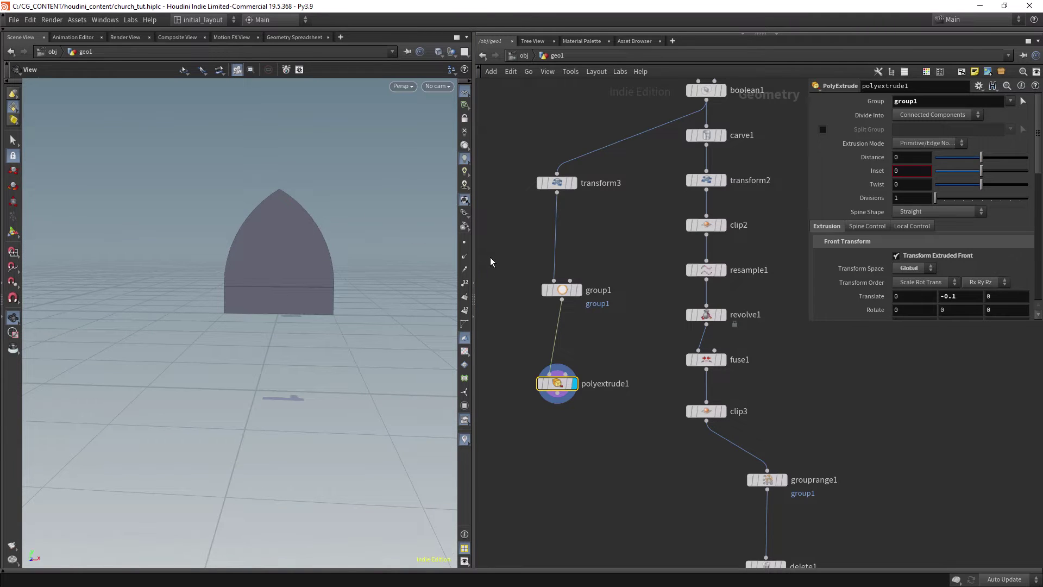
Add a second PolyExtrude node after polyextrude1 and display it
{"action": "middle_click_drag", "start_coordinate": [572, 412], "coordinate": [577, 320]}
{"action": "key", "text": "Tab"}
{"action": "type", "text": "extrud"}
{"action": "key", "text": "Down"}
{"action": "key", "text": "Down"}
{"action": "key", "text": "Return"}
{"action": "left_click", "coordinate": [561, 362]}
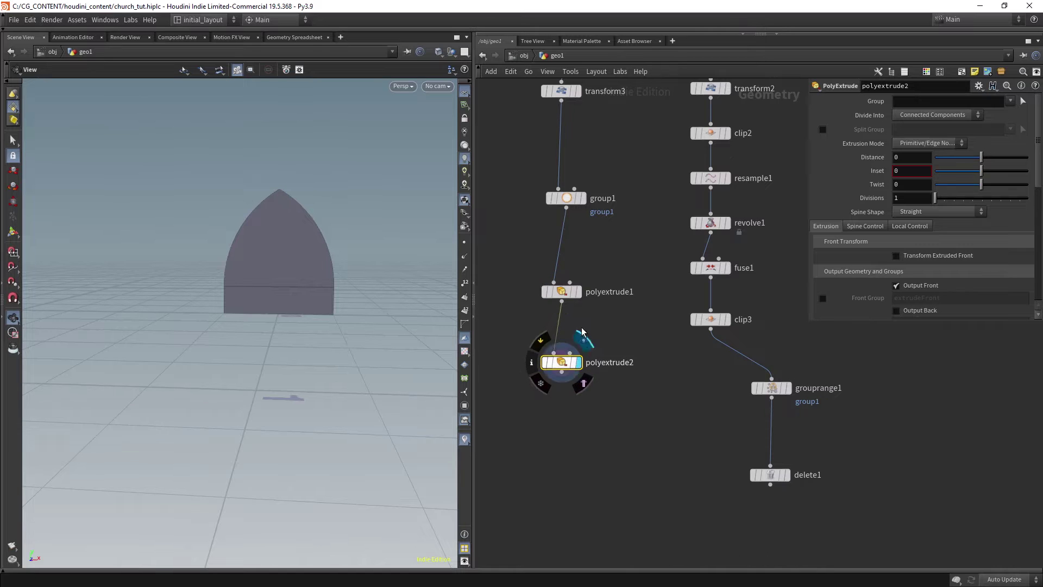
Line up the two PolyExtrude nodes below the group node and set polyextrude2's distance to 0.2
{"action": "left_click_drag", "start_coordinate": [562, 291], "coordinate": [562, 198]}
{"action": "left_click_drag", "start_coordinate": [561, 362], "coordinate": [562, 249]}
{"action": "left_click_drag", "start_coordinate": [982, 157], "coordinate": [996, 157]}
{"action": "left_click_drag", "start_coordinate": [271, 293], "coordinate": [372, 281]}
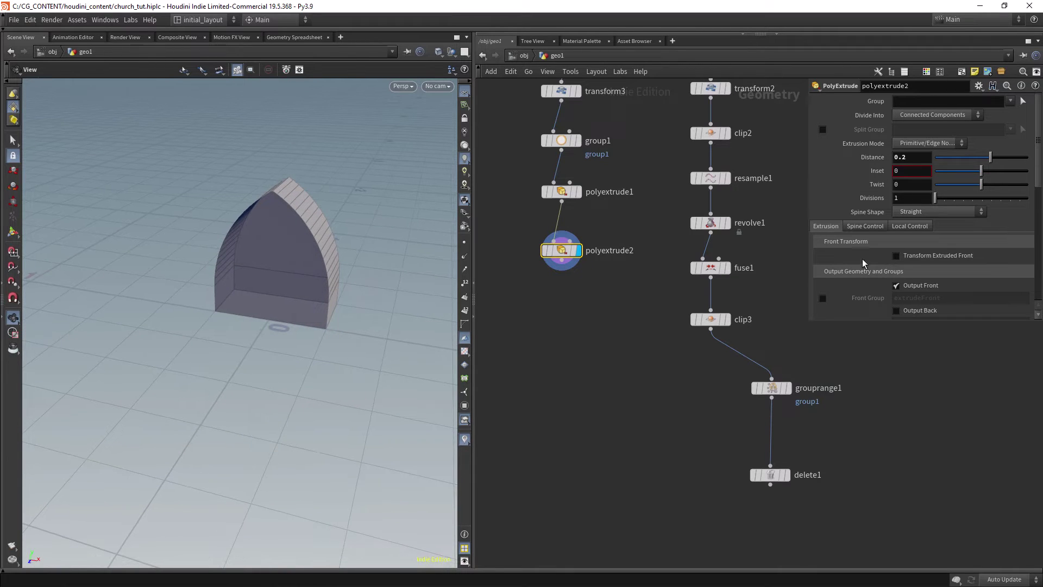
Turn on the back output of polyextrude2 and save the scene
{"action": "scroll", "coordinate": [1037, 188], "scroll_direction": "down", "scroll_amount": 3}
{"action": "left_click", "coordinate": [896, 227]}
{"action": "key", "text": "ctrl+s"}
{"action": "left_click_drag", "start_coordinate": [358, 284], "coordinate": [358, 303]}
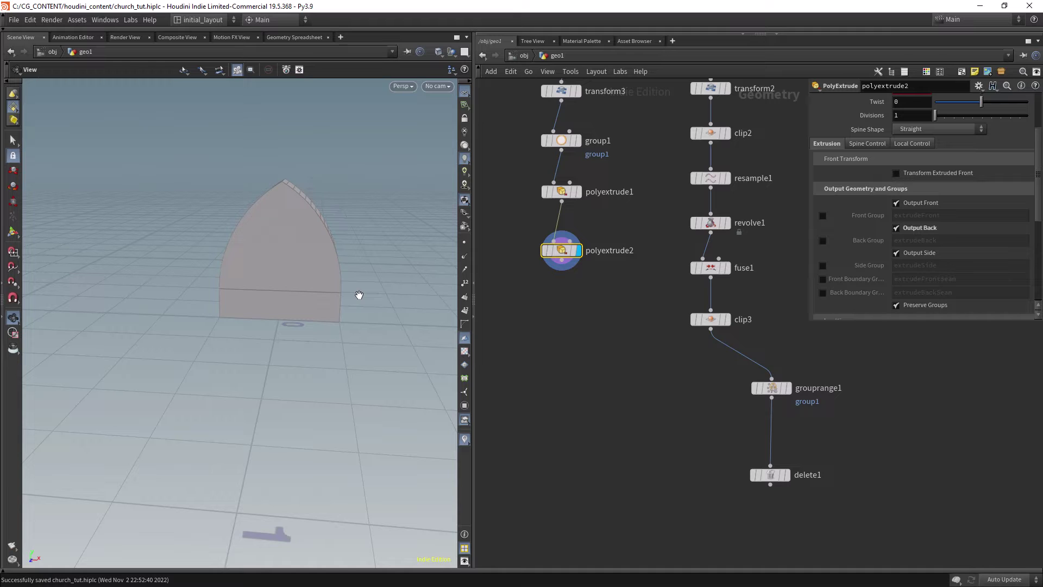
{"action": "left_click", "coordinate": [562, 261]}
{"action": "key", "text": "Tab"}
{"action": "type", "text": "del"}
{"action": "key", "text": "Return"}
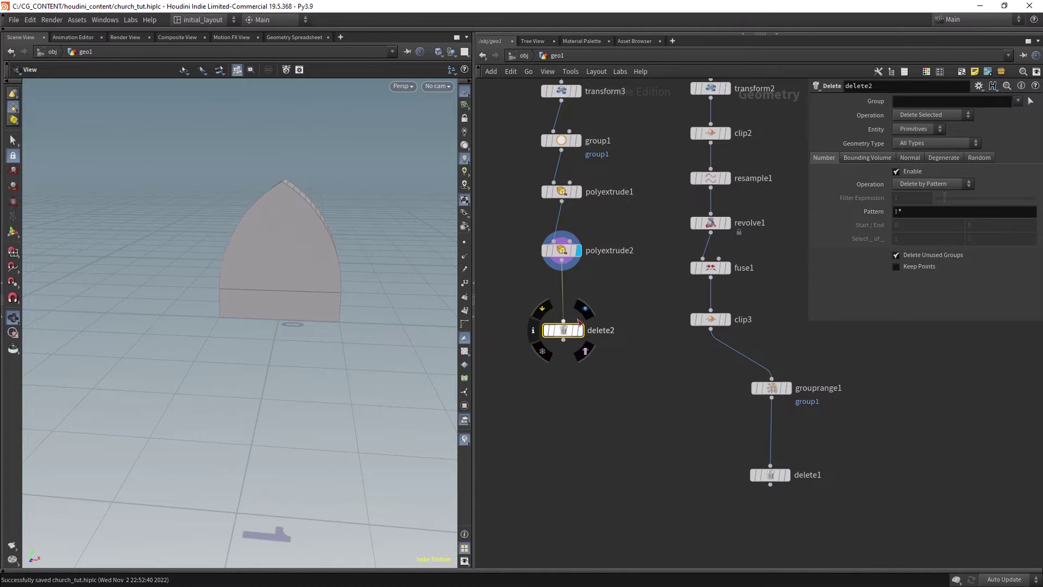
{"action": "left_click", "coordinate": [579, 331]}
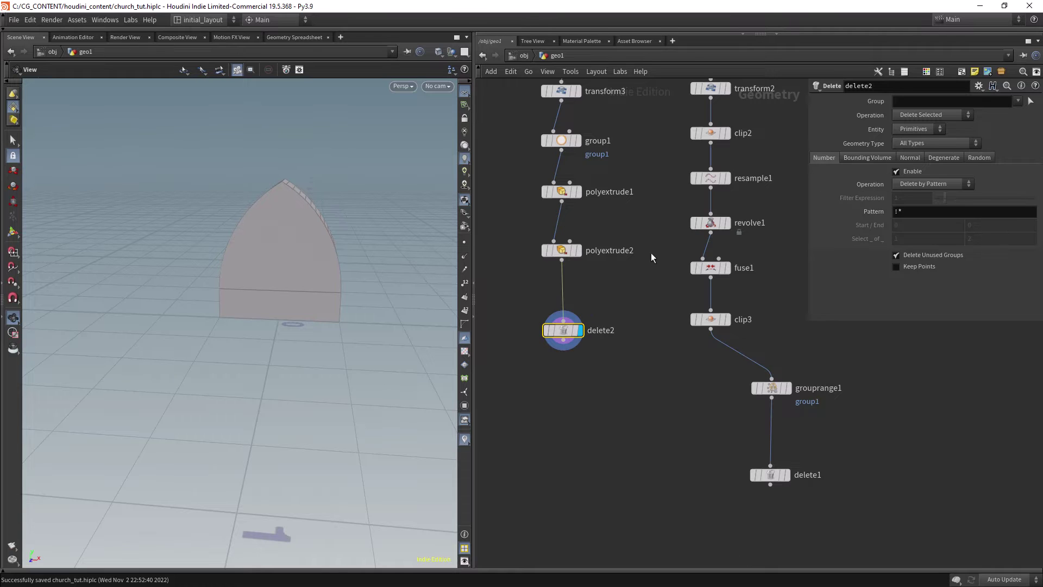
{"action": "scroll", "coordinate": [613, 294], "scroll_direction": "up", "scroll_amount": 1}
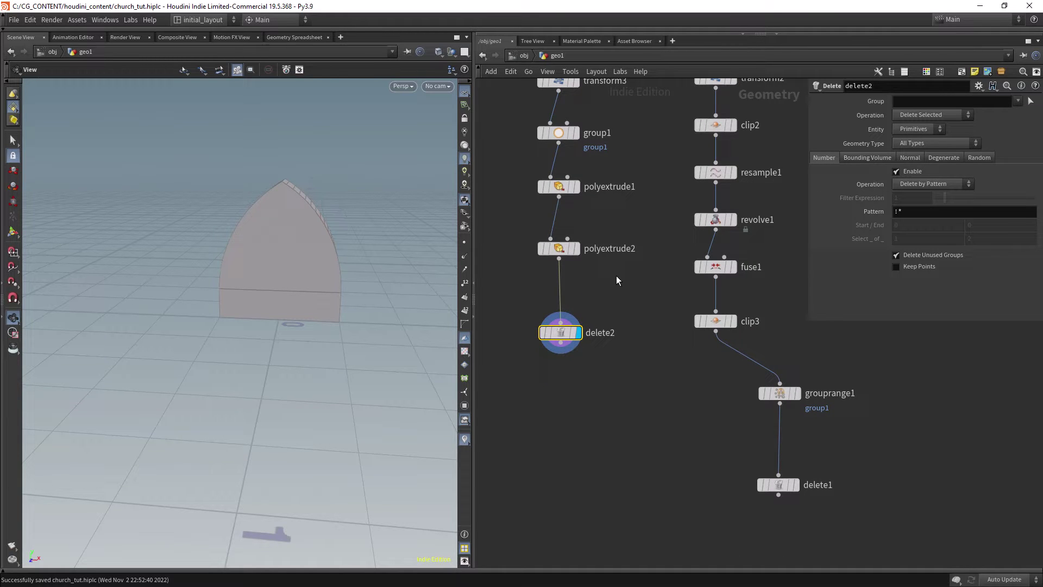
{"action": "key", "text": "Delete"}
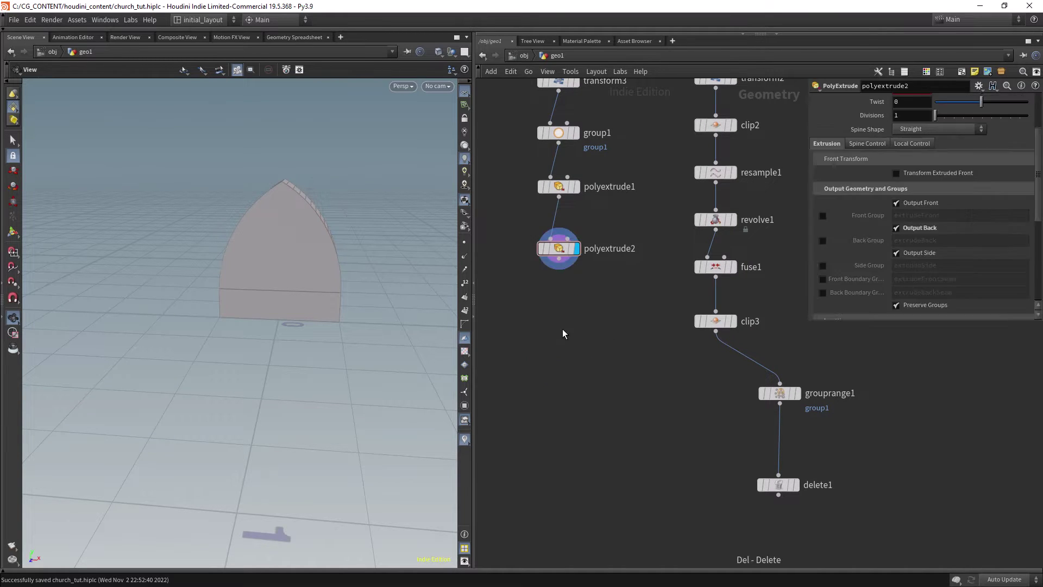
Turn the back output of polyextrude2 off again
{"action": "left_click", "coordinate": [559, 186]}
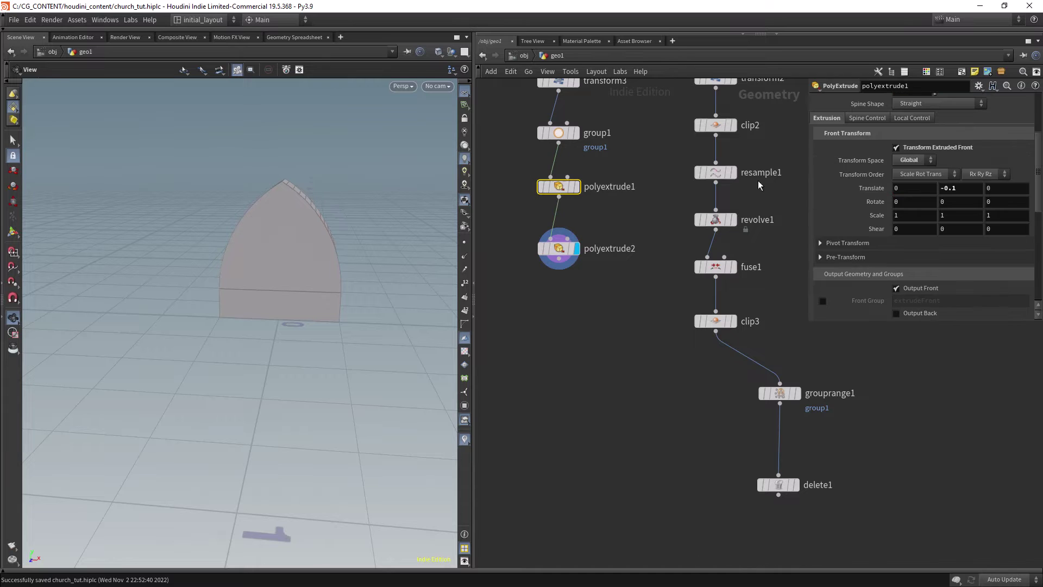
{"action": "left_click", "coordinate": [559, 248]}
{"action": "left_click", "coordinate": [910, 193]}
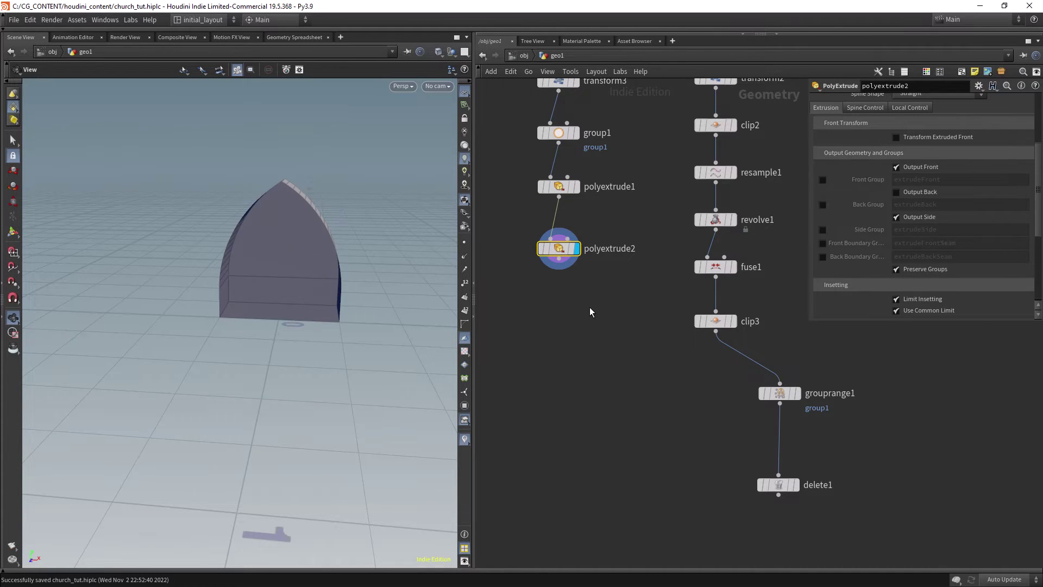
{"action": "scroll", "coordinate": [598, 299], "scroll_direction": "up", "scroll_amount": 2}
{"action": "middle_click_drag", "start_coordinate": [602, 305], "coordinate": [601, 295]}
{"action": "scroll", "coordinate": [605, 308], "scroll_direction": "up", "scroll_amount": 1}
{"action": "scroll", "coordinate": [607, 315], "scroll_direction": "down", "scroll_amount": 2}
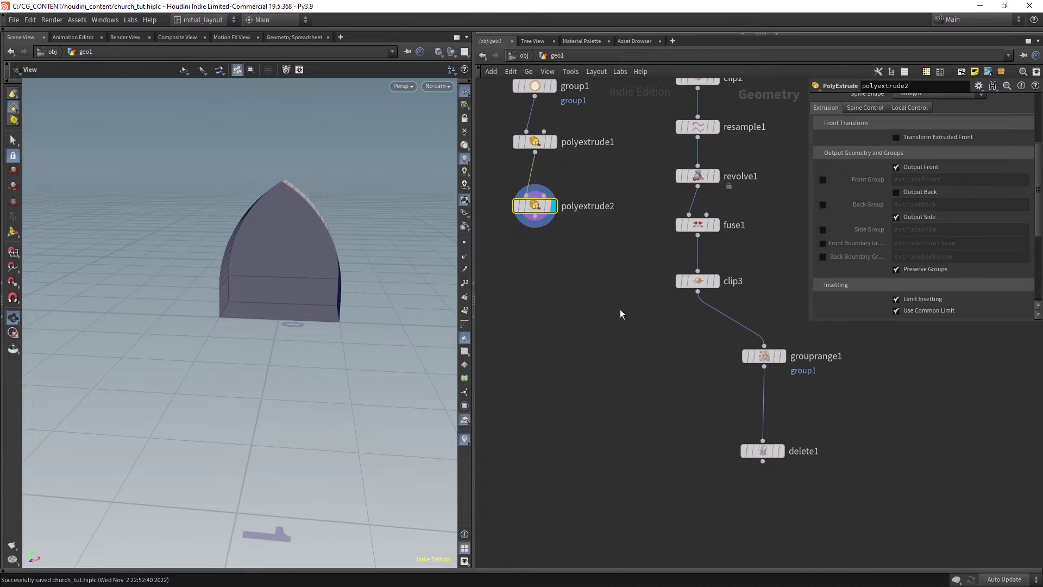
{"action": "key", "text": "Tab"}
{"action": "type", "text": "merge"}
{"action": "key", "text": "Return"}
{"action": "left_click", "coordinate": [621, 363]}
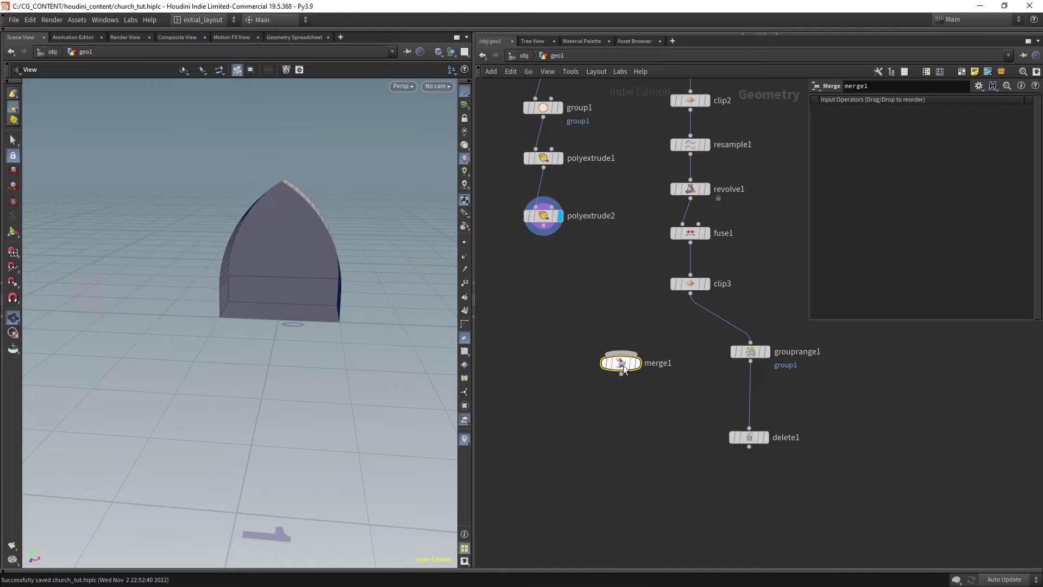
{"action": "key", "text": "Delete"}
Add and display a Boolean node that subtracts the polyextrude2 arch from the dome segment output by delete1
{"action": "key", "text": "Tab"}
{"action": "type", "text": "bool"}
{"action": "key", "text": "Return"}
{"action": "left_click", "coordinate": [577, 366]}
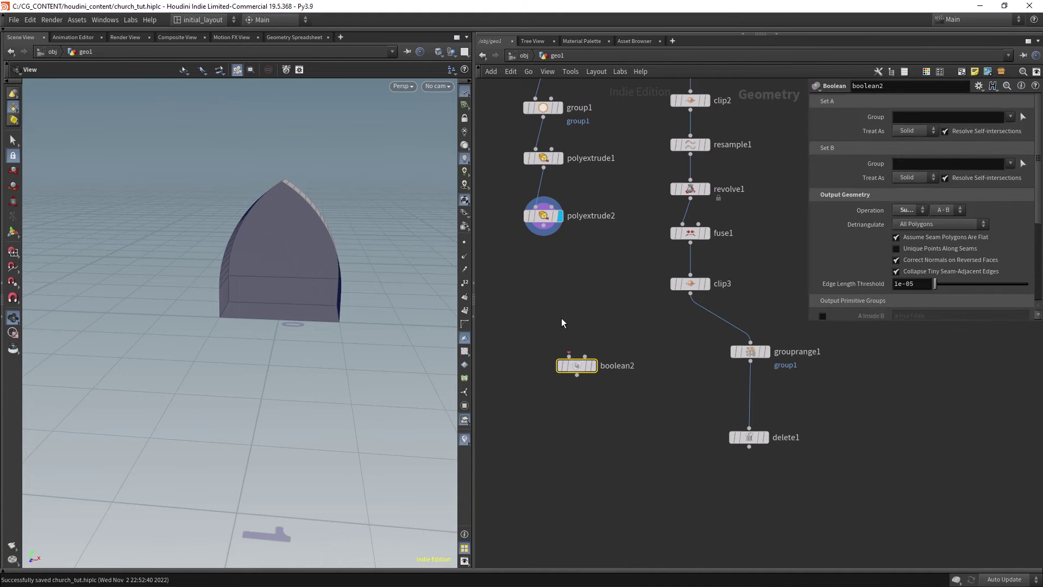
{"action": "left_click_drag", "start_coordinate": [585, 357], "coordinate": [544, 225]}
{"action": "left_click_drag", "start_coordinate": [577, 367], "coordinate": [749, 447]}
{"action": "left_click", "coordinate": [610, 459]}
{"action": "left_click_drag", "start_coordinate": [415, 303], "coordinate": [366, 319]}
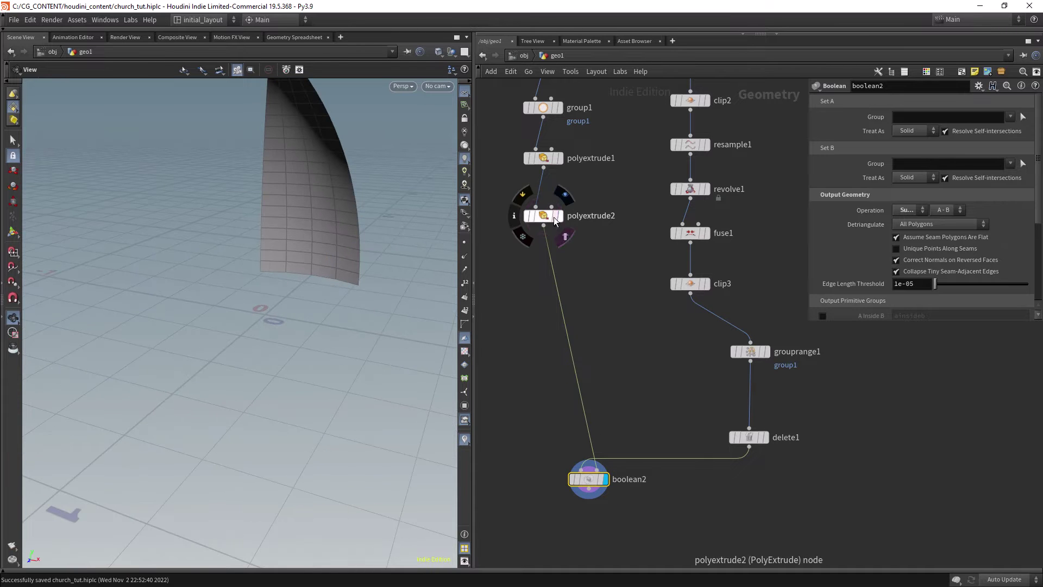
Show polyextrude2 as a template and insert a Transform node between polyextrude1 and polyextrude2
{"action": "left_click", "coordinate": [564, 237]}
{"action": "left_click_drag", "start_coordinate": [370, 263], "coordinate": [326, 309]}
{"action": "left_click_drag", "start_coordinate": [543, 215], "coordinate": [544, 263]}
{"action": "key", "text": "Tab"}
{"action": "type", "text": "trans"}
{"action": "key", "text": "Return"}
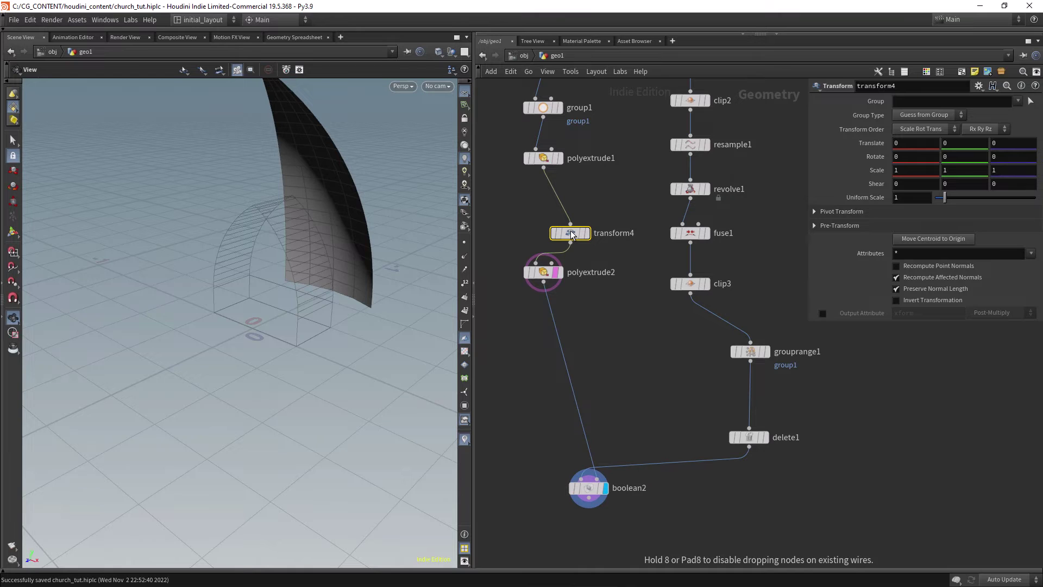
{"action": "left_click", "coordinate": [572, 234]}
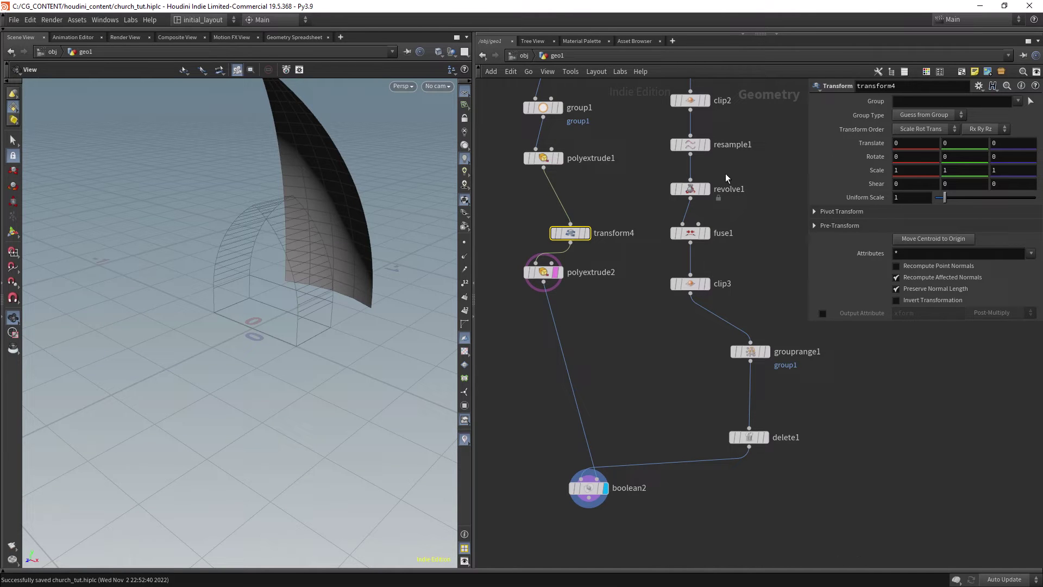
Translate the arch to -0.3 in Z with transform4 so it cuts the opening through the dome segment
{"action": "left_click_drag", "start_coordinate": [399, 223], "coordinate": [345, 230]}
{"action": "middle_click_drag", "start_coordinate": [1012, 143], "coordinate": [988, 149]}
{"action": "left_click_drag", "start_coordinate": [364, 255], "coordinate": [375, 349]}
{"action": "scroll", "coordinate": [559, 344], "scroll_direction": "down", "scroll_amount": 5}
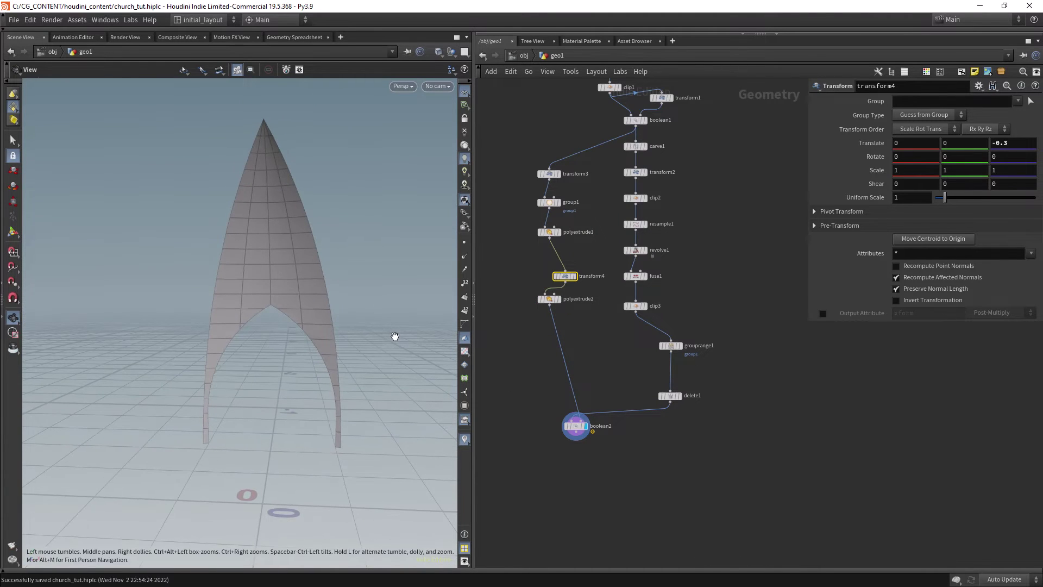
{"action": "mouse_move", "coordinate": [357, 300]}
{"action": "left_mouse_down"}
{"action": "mouse_move", "coordinate": [349, 310]}
{"action": "mouse_move", "coordinate": [358, 313]}
{"action": "left_mouse_up"}
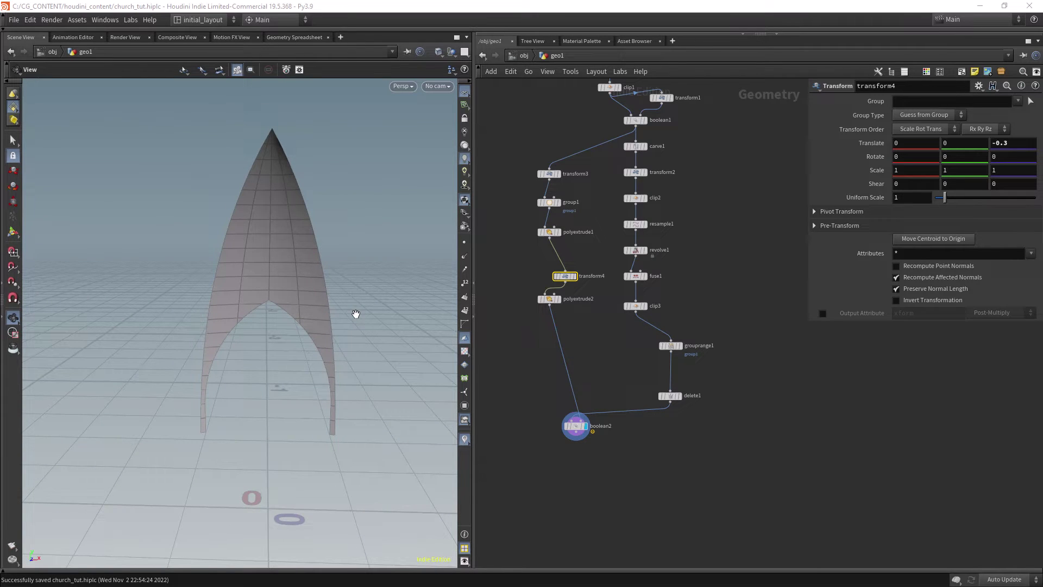
Enable the A-B Seams output edge group on boolean2, keeping the name abseams
{"action": "middle_click_drag", "start_coordinate": [605, 345], "coordinate": [618, 262]}
{"action": "left_click_drag", "start_coordinate": [287, 408], "coordinate": [232, 396]}
{"action": "left_click", "coordinate": [592, 349]}
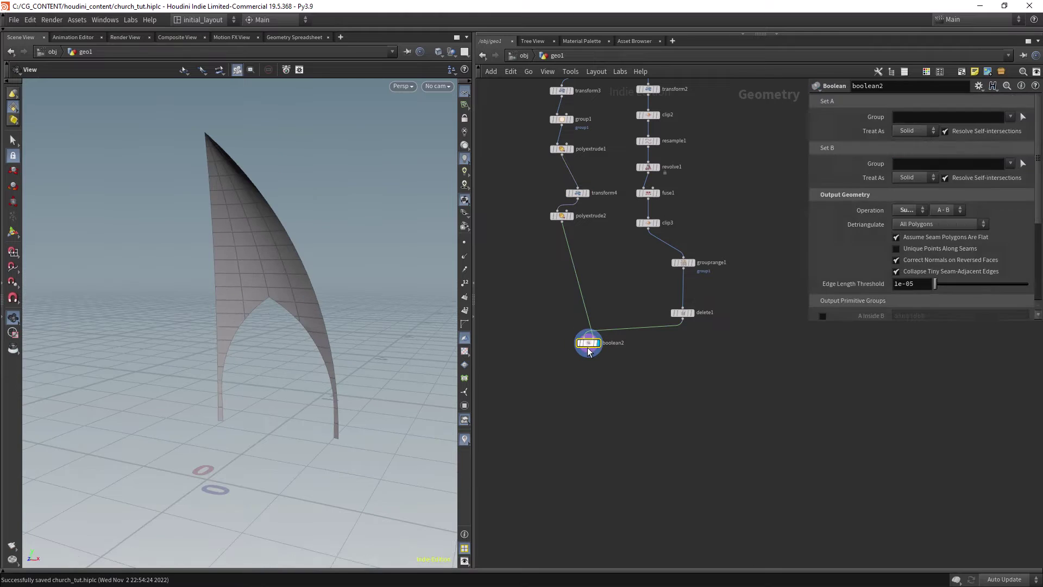
{"action": "scroll", "coordinate": [875, 317], "scroll_direction": "down", "scroll_amount": 5}
{"action": "left_click", "coordinate": [823, 310]}
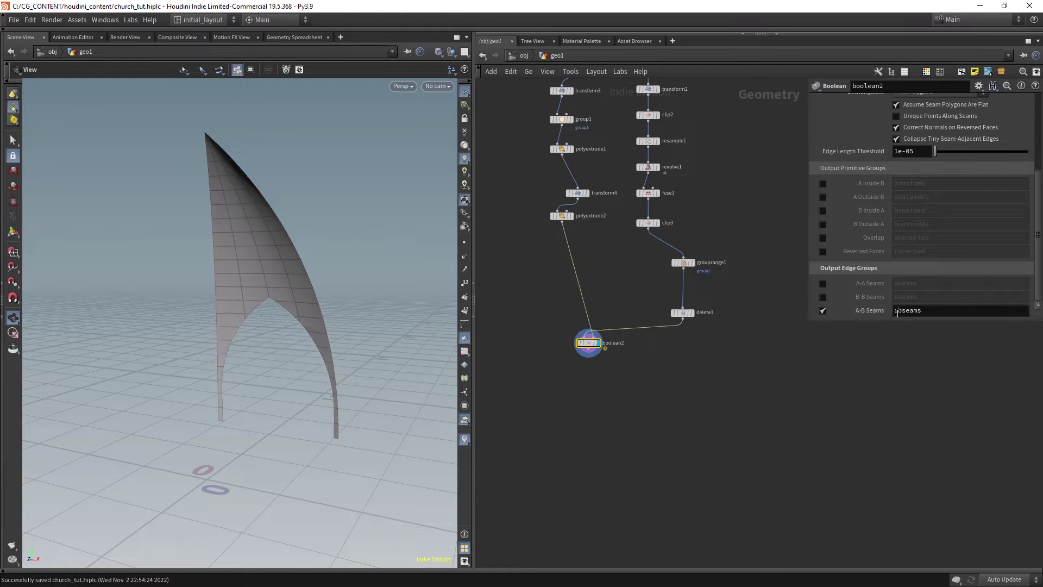
Add a PolyExtrude node after boolean2 and display it
{"action": "left_click", "coordinate": [589, 355]}
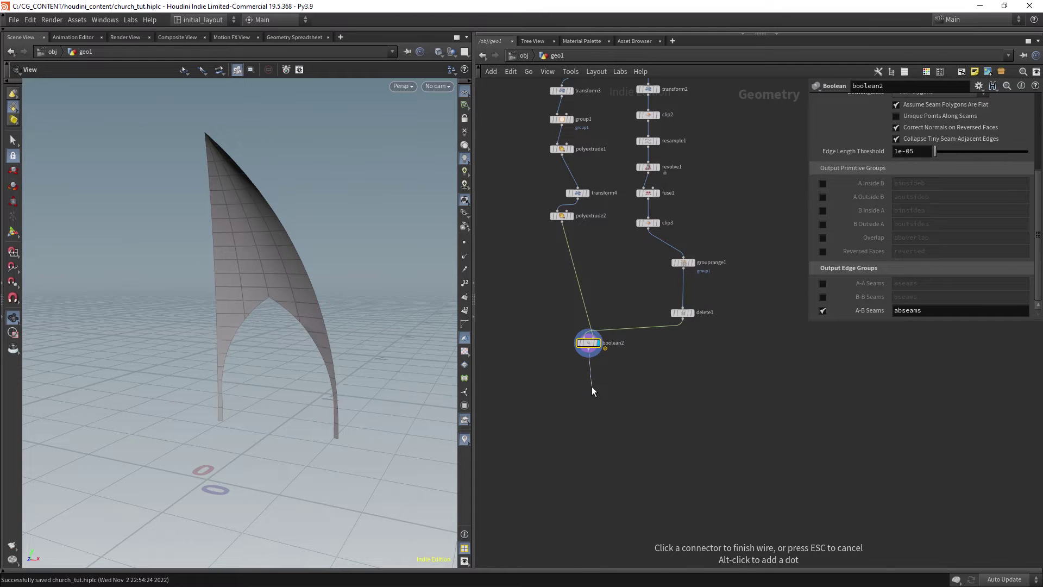
{"action": "key", "text": "Tab"}
{"action": "type", "text": "polyex"}
{"action": "key", "text": "Return"}
{"action": "key", "text": "Return"}
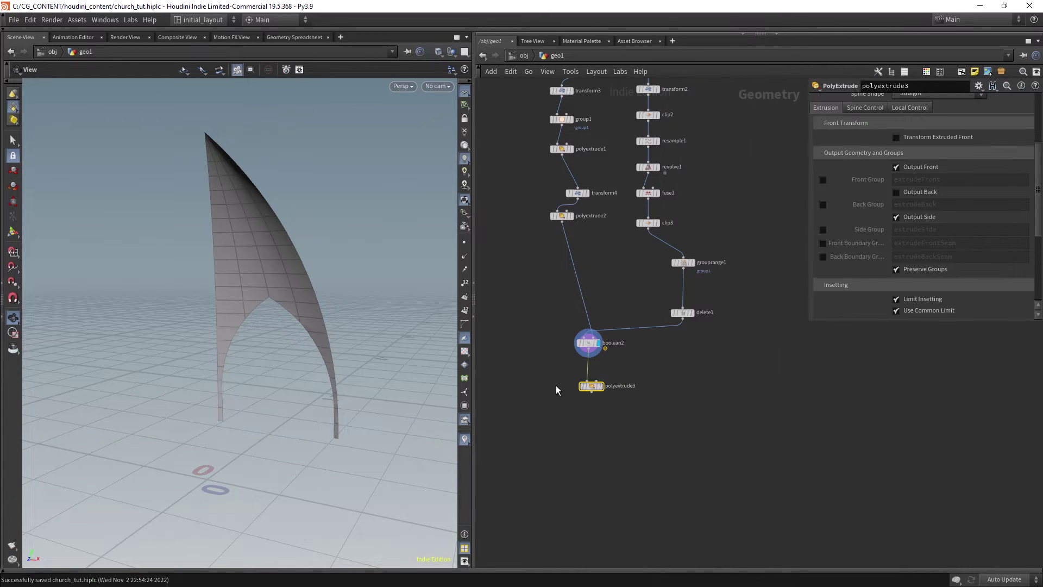
{"action": "left_click", "coordinate": [600, 385]}
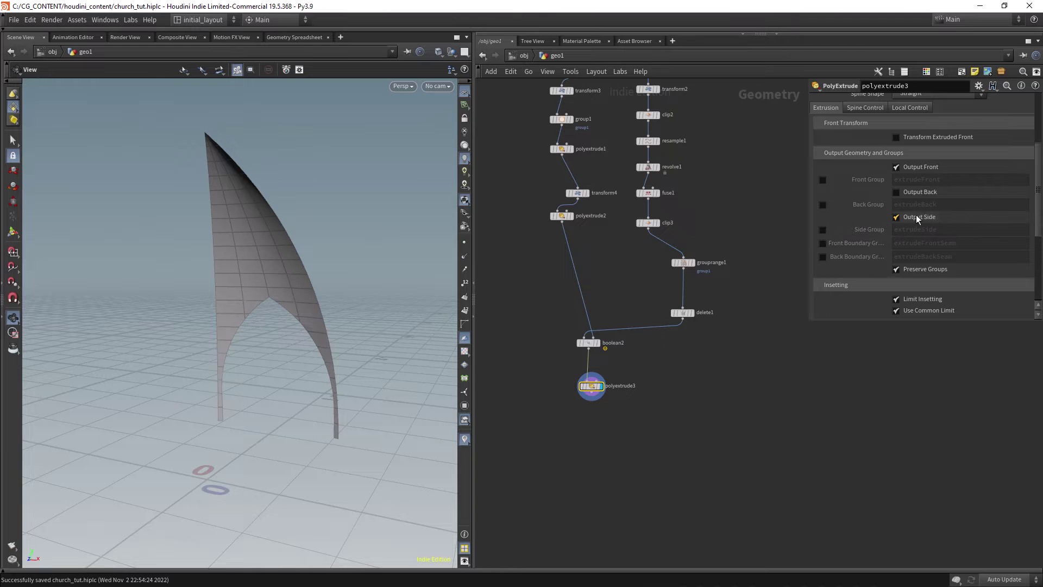
Transform the extruded front of polyextrude3 in Global space with a Z translate of -0.5
{"action": "scroll", "coordinate": [1020, 231], "scroll_direction": "up", "scroll_amount": 2}
{"action": "left_click", "coordinate": [959, 180]}
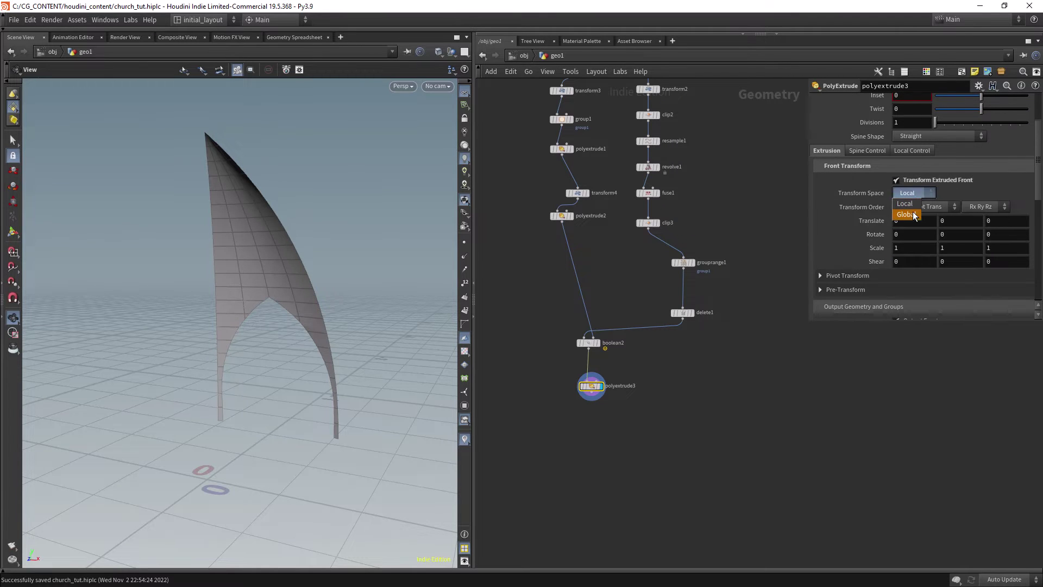
{"action": "left_click", "coordinate": [1003, 219]}
{"action": "type", "text": "-.5"}
{"action": "key", "text": "Return"}
{"action": "mouse_move", "coordinate": [321, 250]}
{"action": "left_mouse_down"}
{"action": "mouse_move", "coordinate": [333, 249]}
{"action": "mouse_move", "coordinate": [303, 251]}
{"action": "mouse_move", "coordinate": [312, 254]}
{"action": "left_mouse_up"}
{"action": "left_click_drag", "start_coordinate": [1038, 134], "coordinate": [1037, 108]}
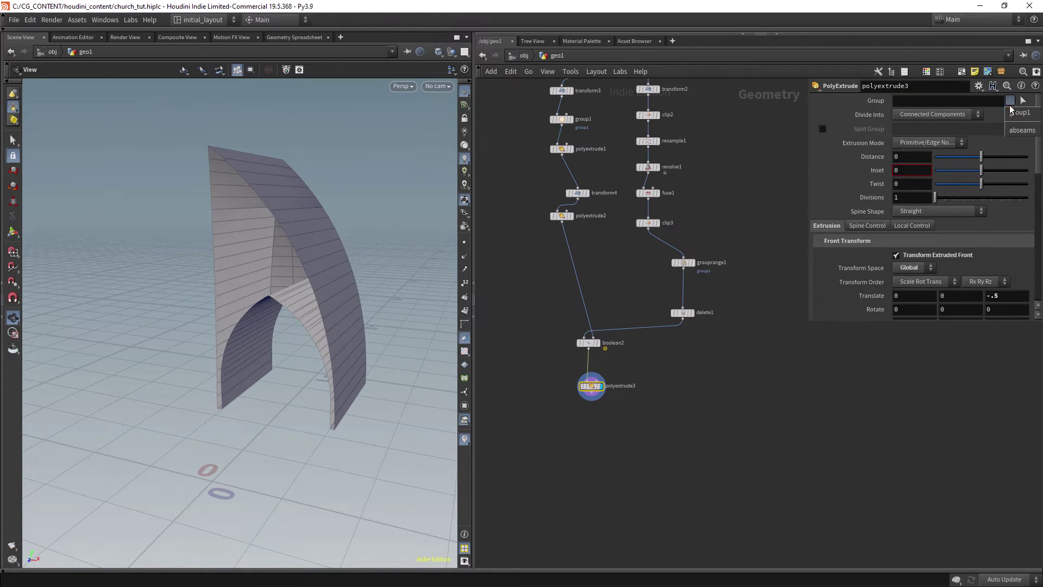
Restrict the polyextrude3 extrusion to the abseams edge group around the window opening
{"action": "left_click", "coordinate": [1022, 130]}
{"action": "left_click_drag", "start_coordinate": [338, 303], "coordinate": [317, 301]}
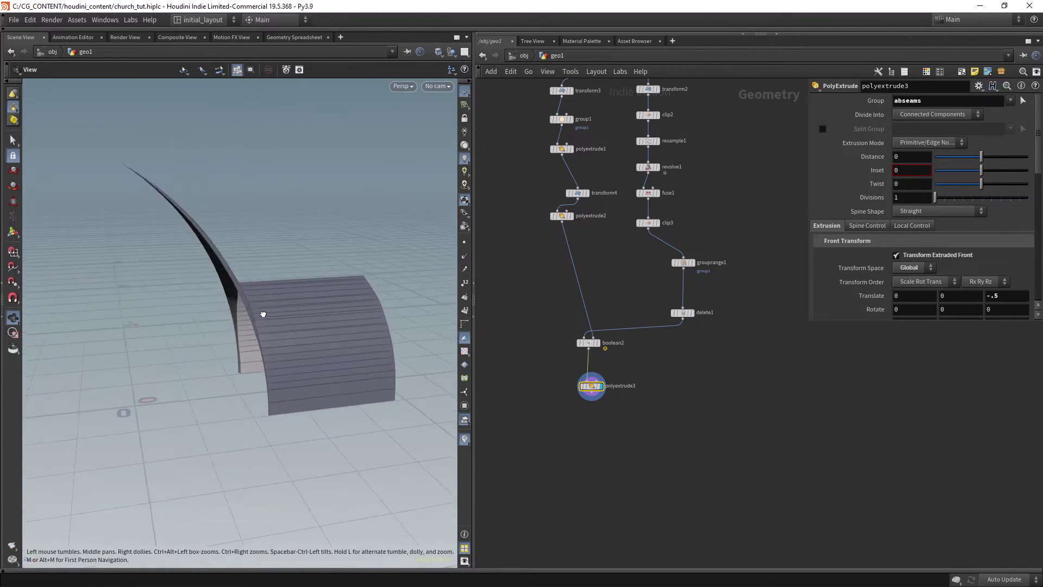
{"action": "left_click_drag", "start_coordinate": [271, 313], "coordinate": [324, 291]}
Flatten the extruded front by setting its Z scale to 0, check it from above, and save the scene
{"action": "left_click_drag", "start_coordinate": [1041, 172], "coordinate": [1039, 199]}
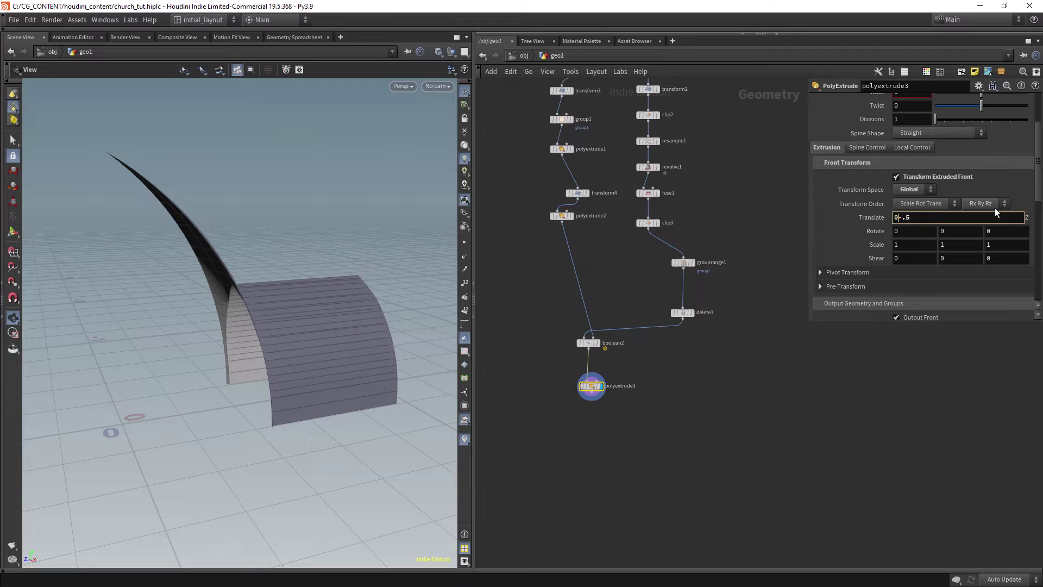
{"action": "key", "text": "Return"}
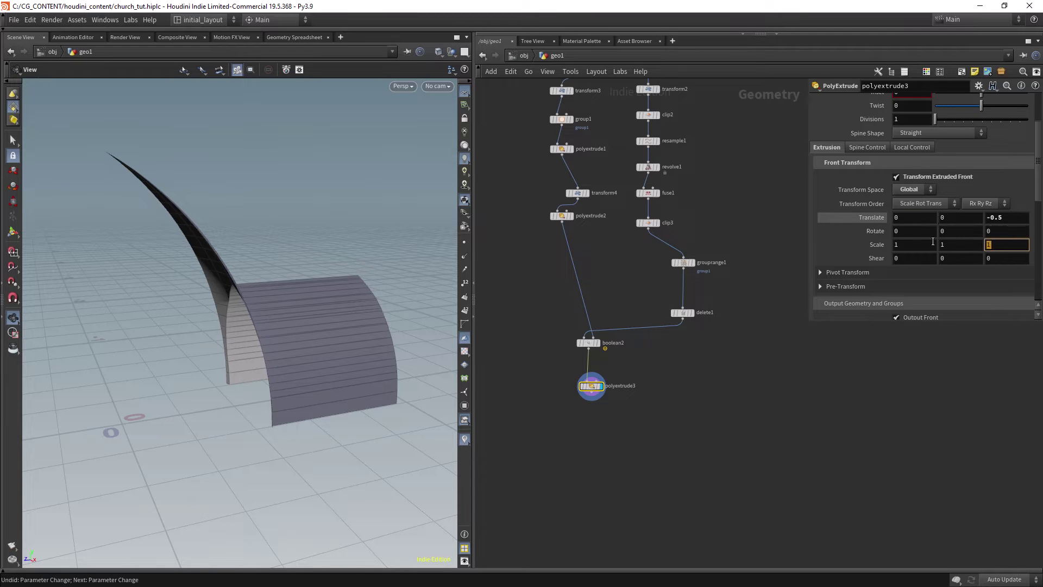
{"action": "key", "text": "Return"}
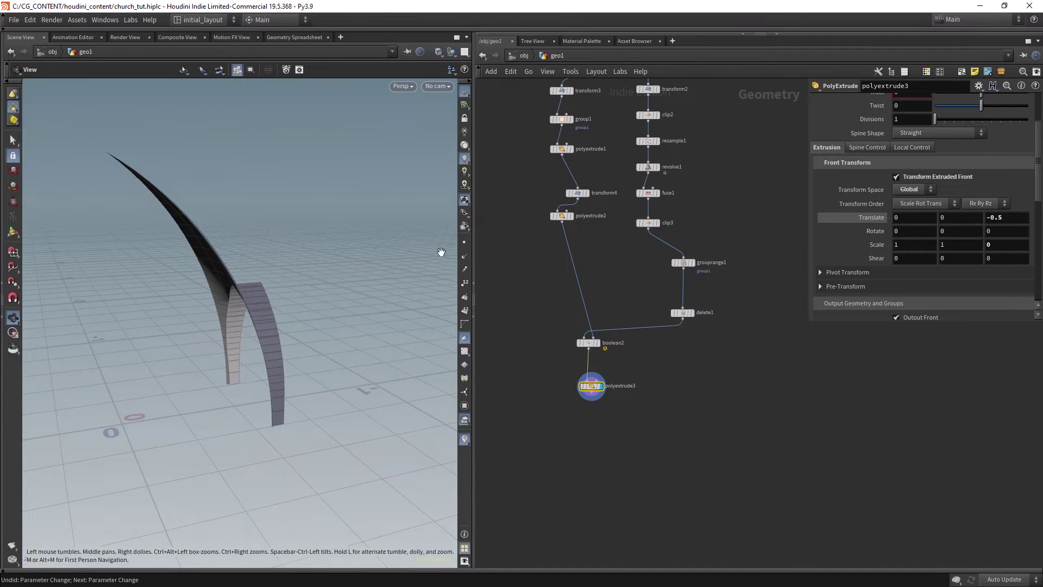
{"action": "left_click_drag", "start_coordinate": [380, 279], "coordinate": [305, 284]}
{"action": "key", "text": "space+2"}
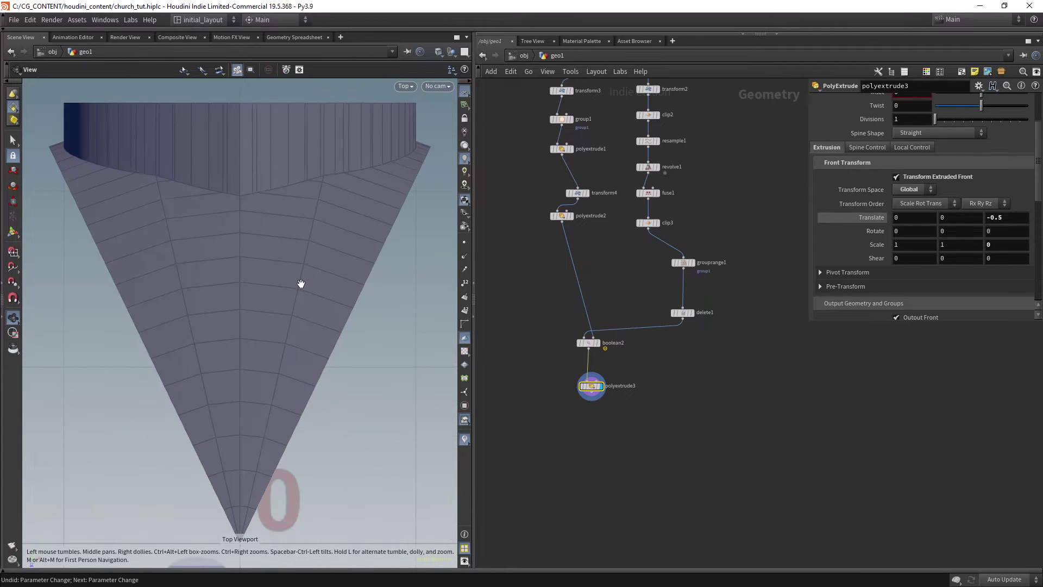
{"action": "key", "text": "space+1"}
{"action": "left_click_drag", "start_coordinate": [282, 249], "coordinate": [315, 264]}
{"action": "key", "text": "ctrl+s"}
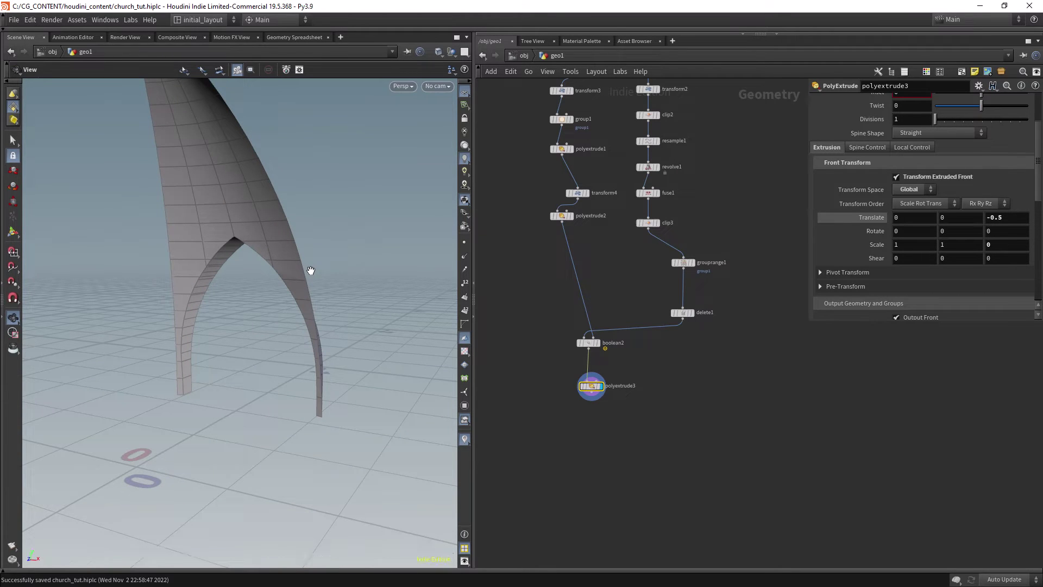
Add a PolyBevel node after polyextrude3, display it and set its group to abseams
{"action": "scroll", "coordinate": [592, 437], "scroll_direction": "up", "scroll_amount": 3}
{"action": "left_click_drag", "start_coordinate": [608, 338], "coordinate": [607, 407]}
{"action": "key", "text": "Tab"}
{"action": "type", "text": "BEV"}
{"action": "key", "text": "Return"}
{"action": "left_click", "coordinate": [620, 379]}
{"action": "left_click", "coordinate": [1010, 102]}
{"action": "left_click", "coordinate": [1015, 132]}
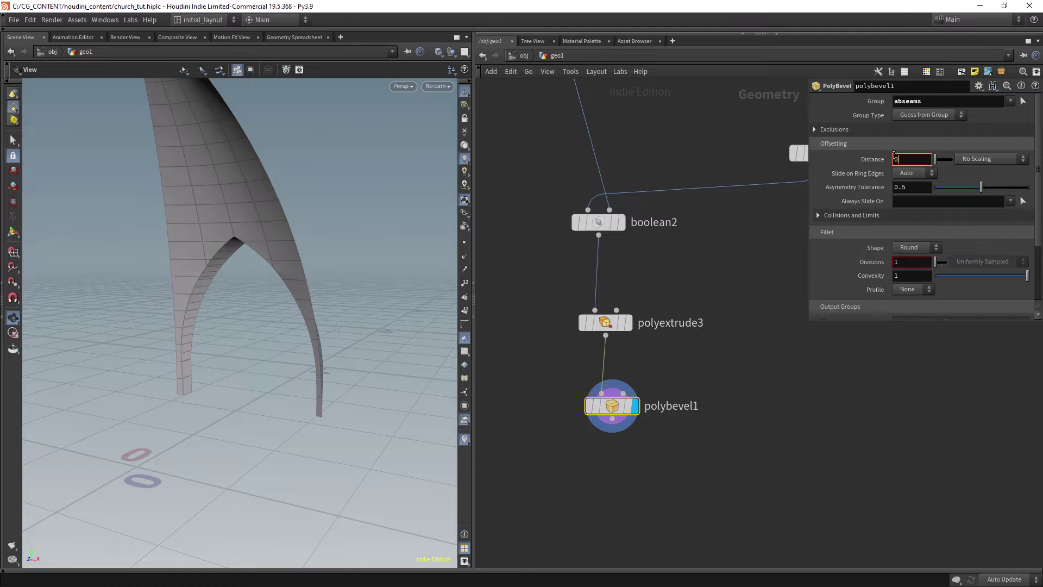
Set the bevel distance to 0.005
{"action": "left_click", "coordinate": [894, 158]}
{"action": "type", "text": "0.05"}
{"action": "key", "text": "Return"}
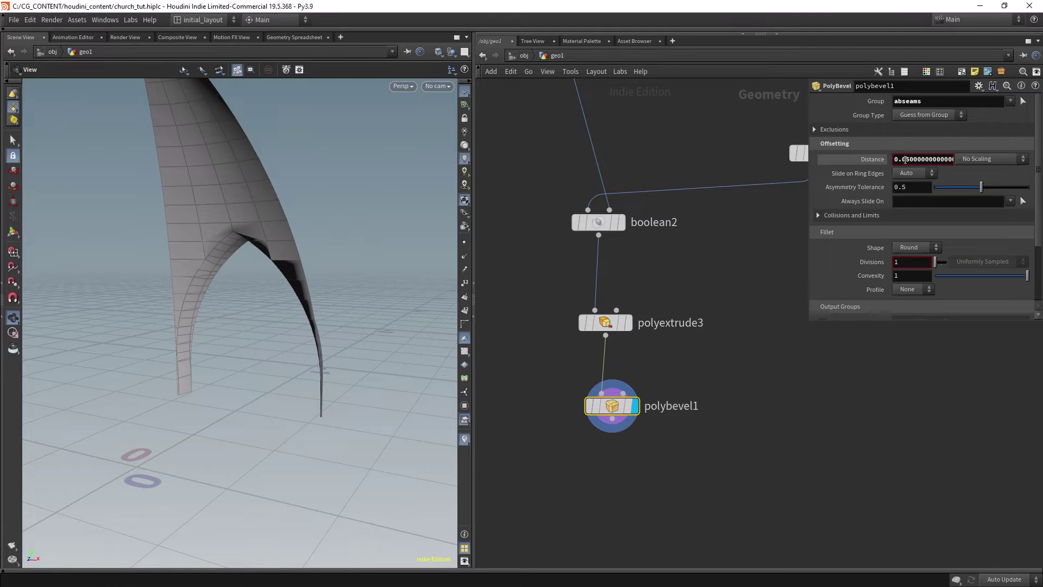
{"action": "key", "text": "Return"}
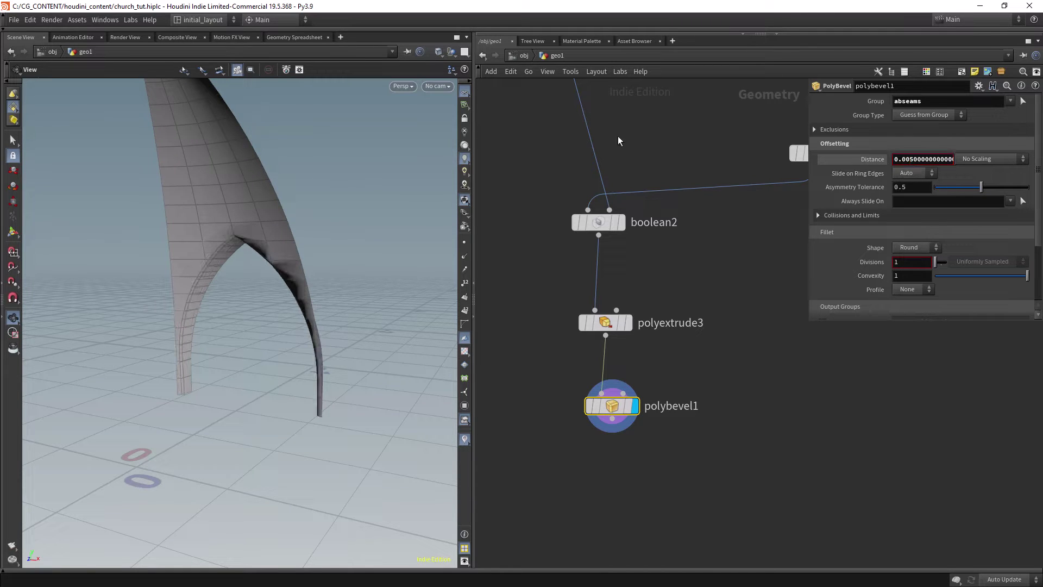
Try 6 bevel divisions on polybevel1 and examine the rounded window edge
{"action": "left_click", "coordinate": [906, 262]}
{"action": "key", "text": "Return"}
{"action": "left_click_drag", "start_coordinate": [323, 214], "coordinate": [288, 270]}
{"action": "left_click_drag", "start_coordinate": [906, 264], "coordinate": [845, 254]}
{"action": "type", "text": "6"}
{"action": "key", "text": "Return"}
{"action": "mouse_move", "coordinate": [402, 232]}
{"action": "left_mouse_down"}
{"action": "mouse_move", "coordinate": [226, 237]}
{"action": "mouse_move", "coordinate": [338, 228]}
{"action": "mouse_move", "coordinate": [450, 240]}
{"action": "mouse_move", "coordinate": [377, 249]}
{"action": "mouse_move", "coordinate": [357, 270]}
{"action": "mouse_move", "coordinate": [305, 236]}
{"action": "mouse_move", "coordinate": [368, 245]}
{"action": "mouse_move", "coordinate": [354, 286]}
{"action": "mouse_move", "coordinate": [440, 217]}
{"action": "mouse_move", "coordinate": [409, 201]}
{"action": "mouse_move", "coordinate": [365, 275]}
{"action": "mouse_move", "coordinate": [326, 289]}
{"action": "mouse_move", "coordinate": [331, 266]}
{"action": "left_mouse_up"}
{"action": "left_click", "coordinate": [439, 52]}
{"action": "left_click", "coordinate": [450, 174]}
Set the bevel divisions to 3, check the window edge, and save the scene
{"action": "left_click", "coordinate": [897, 263]}
{"action": "type", "text": "3"}
{"action": "key", "text": "Return"}
{"action": "left_click", "coordinate": [442, 52]}
{"action": "left_click_drag", "start_coordinate": [433, 207], "coordinate": [361, 250]}
{"action": "key", "text": "ctrl+s"}
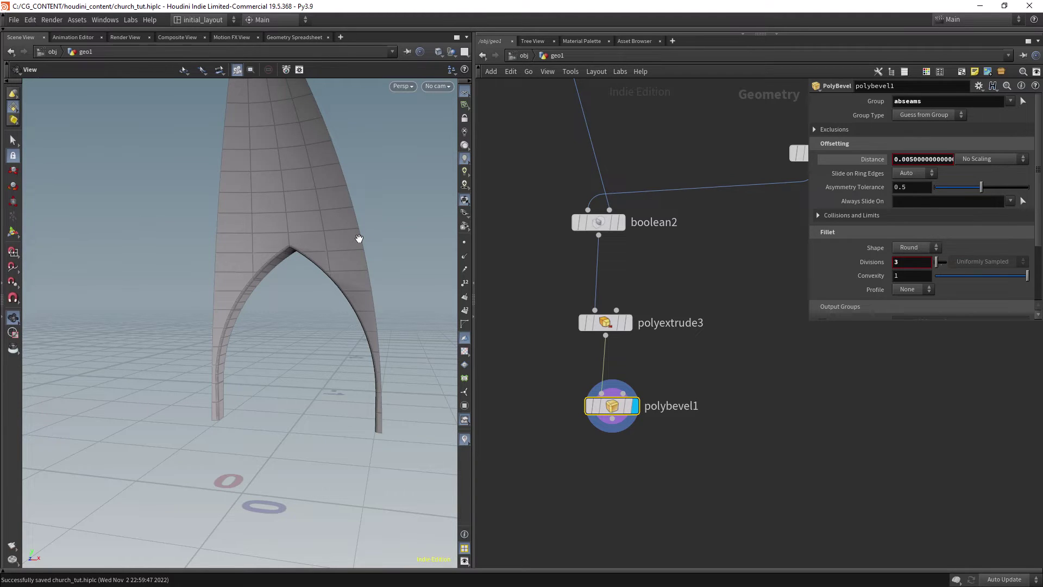
Add a Group Create node after polybevel1 and display it
{"action": "middle_click_drag", "start_coordinate": [549, 442], "coordinate": [544, 291]}
{"action": "left_click", "coordinate": [607, 268]}
{"action": "key", "text": "Tab"}
{"action": "type", "text": "group"}
{"action": "key", "text": "Return"}
{"action": "key", "text": "Return"}
{"action": "left_click", "coordinate": [633, 303]}
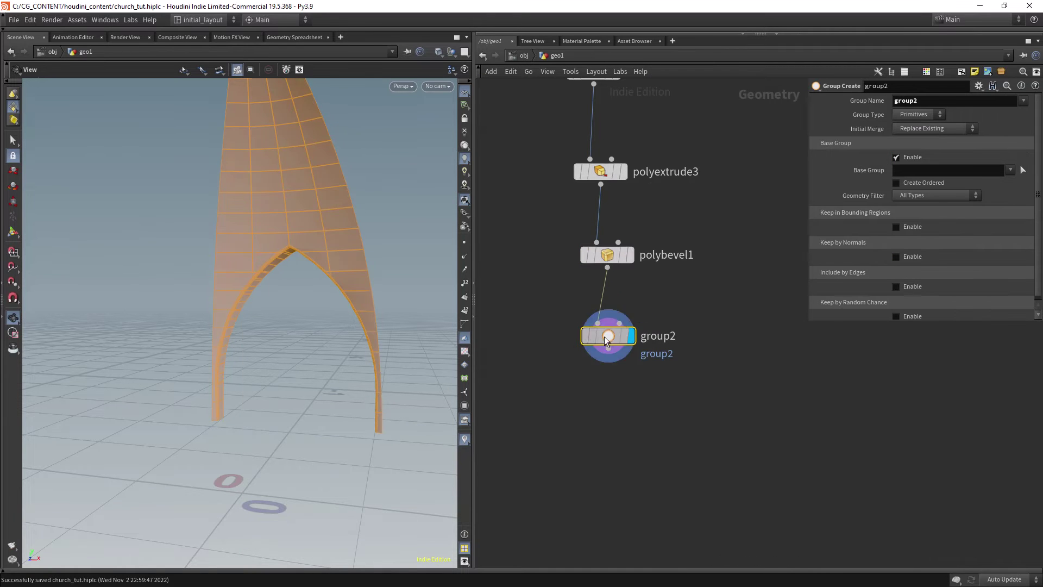
Disable the base group and set the group type to Edges, leaving the Keep by Normals filter off after trying it
{"action": "left_click", "coordinate": [911, 157]}
{"action": "left_click", "coordinate": [910, 217]}
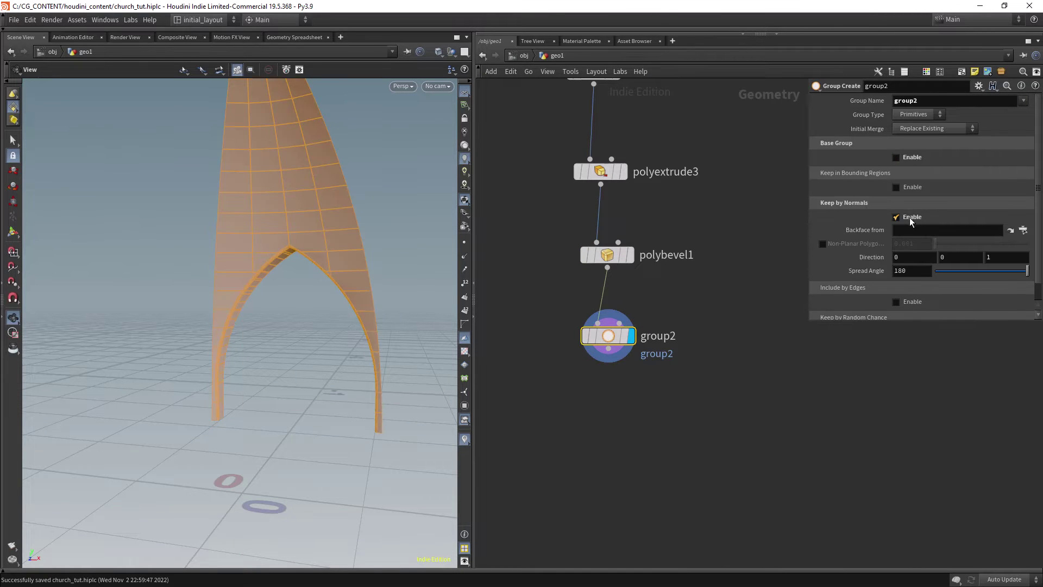
{"action": "left_click_drag", "start_coordinate": [1027, 270], "coordinate": [980, 275]}
{"action": "left_click", "coordinate": [919, 114]}
{"action": "left_click", "coordinate": [918, 146]}
{"action": "left_click", "coordinate": [897, 216]}
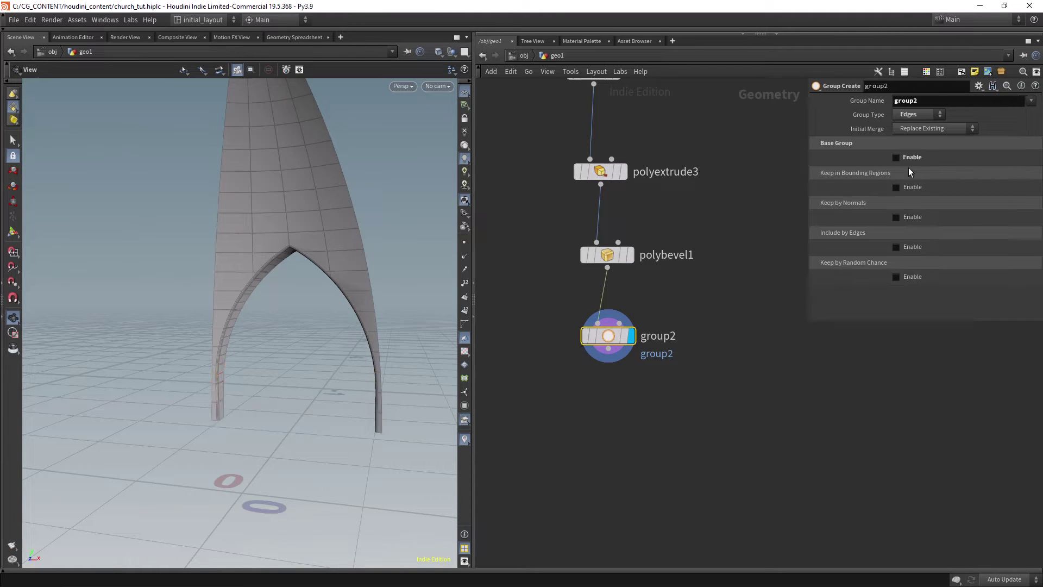
Limit group2 to the edges at the segment's feet with a bounding box sized 1 by 0.1 by 1.6
{"action": "left_click", "coordinate": [897, 186]}
{"action": "middle_click_drag", "start_coordinate": [944, 218], "coordinate": [861, 214]}
{"action": "middle_click_drag", "start_coordinate": [996, 214], "coordinate": [1027, 217]}
{"action": "mouse_move", "coordinate": [361, 357]}
{"action": "left_mouse_down"}
{"action": "mouse_move", "coordinate": [355, 381]}
{"action": "mouse_move", "coordinate": [391, 416]}
{"action": "mouse_move", "coordinate": [354, 366]}
{"action": "left_mouse_up"}
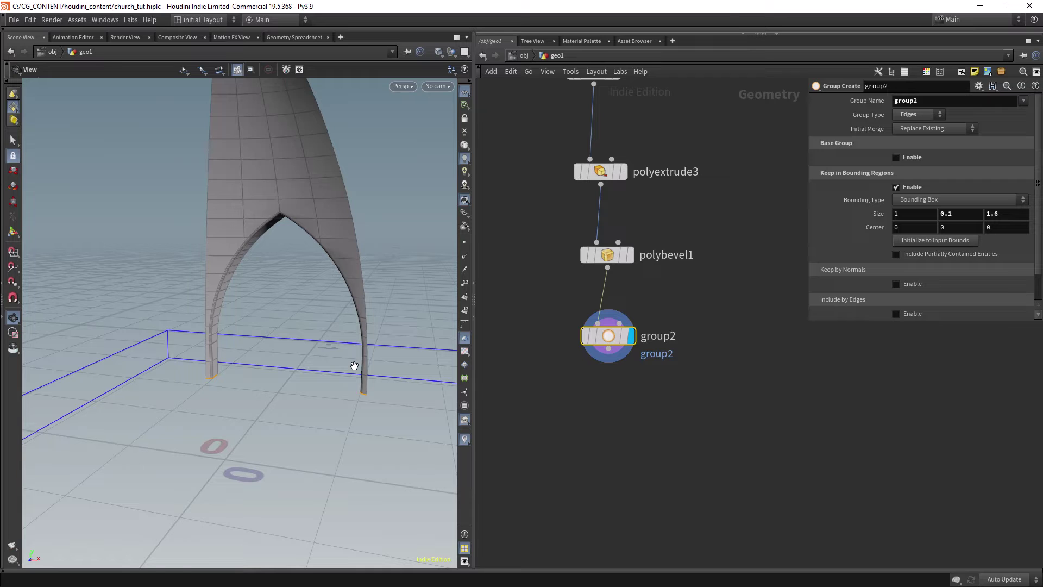
Add a PolyExtrude node after group2, display it and restrict it to the group2 edges
{"action": "key", "text": "Tab"}
{"action": "type", "text": "polyex"}
{"action": "key", "text": "Return"}
{"action": "left_click", "coordinate": [602, 422]}
{"action": "left_click", "coordinate": [626, 422]}
{"action": "scroll", "coordinate": [1011, 145], "scroll_direction": "up", "scroll_amount": 3}
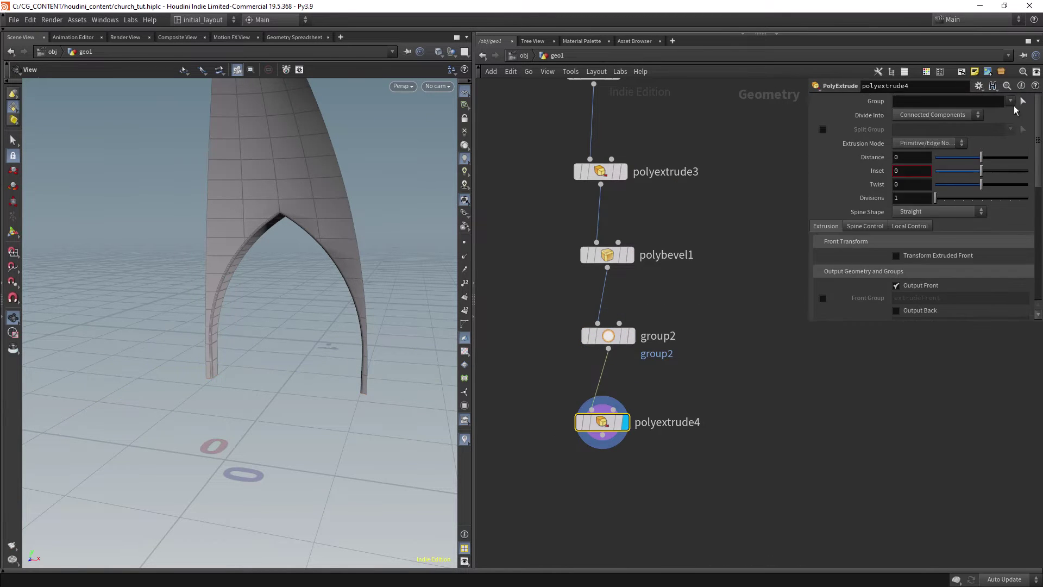
{"action": "left_click", "coordinate": [1010, 101]}
{"action": "left_click", "coordinate": [966, 145]}
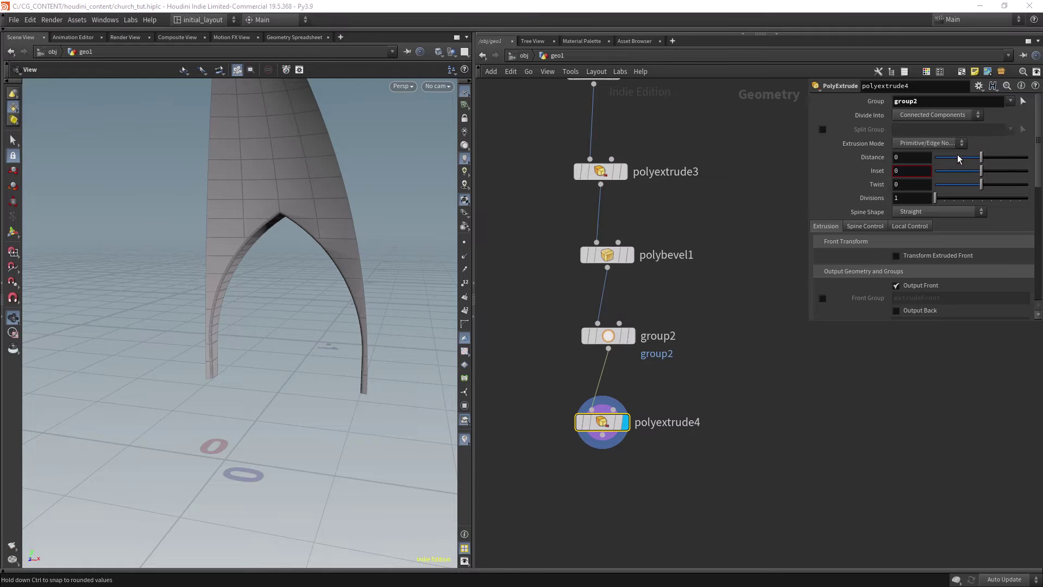
Enable Transform Extruded Front and set its Y translation to -2 to extend the window legs downward
{"action": "left_click", "coordinate": [922, 255]}
{"action": "left_click_drag", "start_coordinate": [951, 296], "coordinate": [881, 301]}
{"action": "type", "text": "-1"}
{"action": "key", "text": "Return"}
{"action": "right_click_drag", "start_coordinate": [357, 349], "coordinate": [305, 273]}
{"action": "left_click_drag", "start_coordinate": [305, 272], "coordinate": [333, 283]}
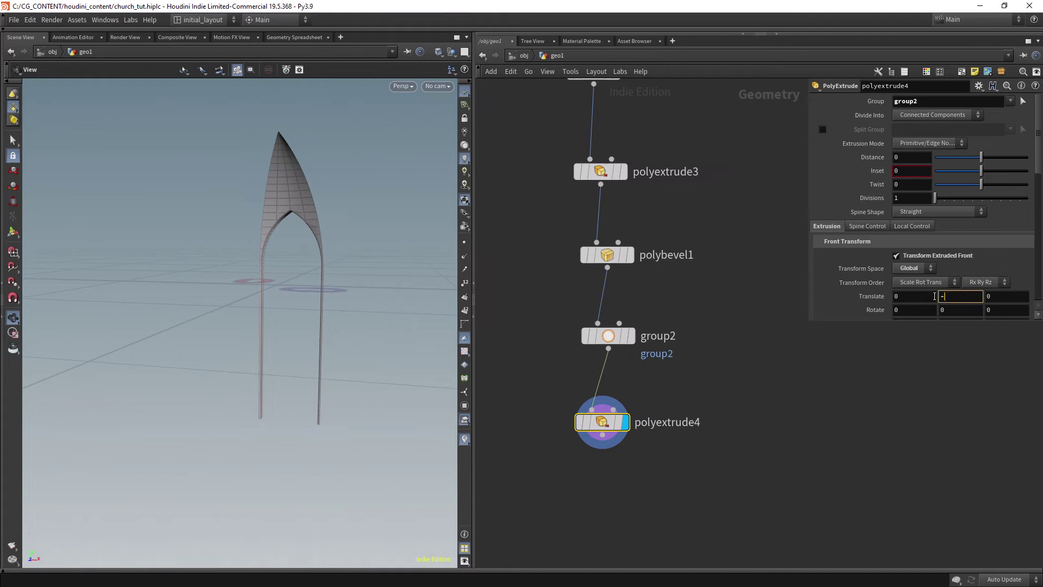
{"action": "type", "text": "-2"}
{"action": "key", "text": "Return"}
{"action": "left_click_drag", "start_coordinate": [393, 342], "coordinate": [363, 270]}
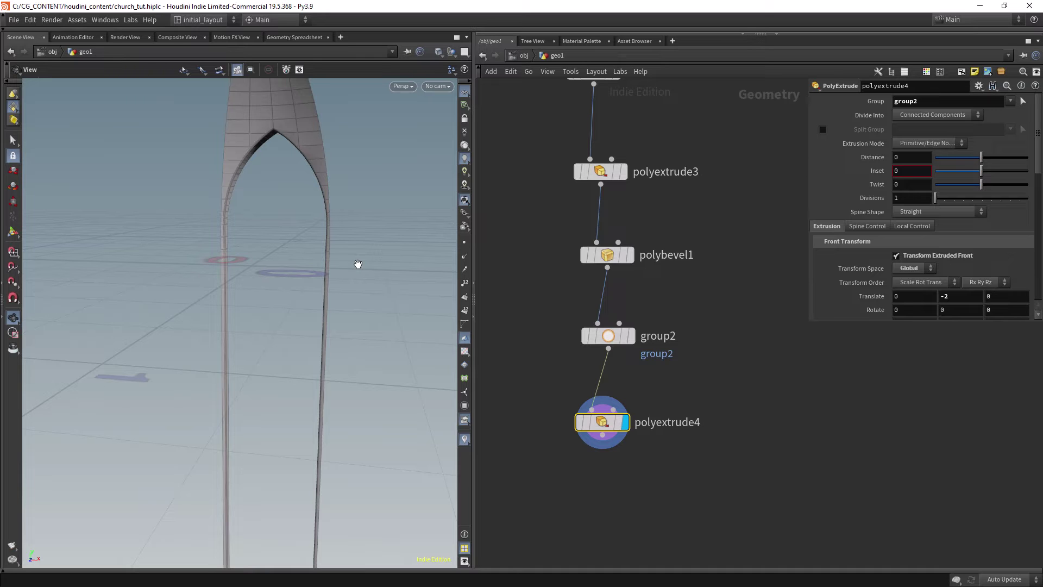
{"action": "mouse_move", "coordinate": [358, 264]}
{"action": "left_mouse_down"}
{"action": "mouse_move", "coordinate": [280, 286]}
{"action": "mouse_move", "coordinate": [370, 295]}
{"action": "mouse_move", "coordinate": [330, 302]}
{"action": "mouse_move", "coordinate": [351, 277]}
{"action": "left_mouse_up"}
{"action": "scroll", "coordinate": [561, 390], "scroll_direction": "down", "scroll_amount": 1}
Add a Transform node after polyextrude4, display it and set its Y rotation to 360/7
{"action": "middle_click_drag", "start_coordinate": [536, 407], "coordinate": [533, 279]}
{"action": "left_click", "coordinate": [597, 304]}
{"action": "key", "text": "Tab"}
{"action": "type", "text": "transfo"}
{"action": "key", "text": "Return"}
{"action": "left_click", "coordinate": [549, 387]}
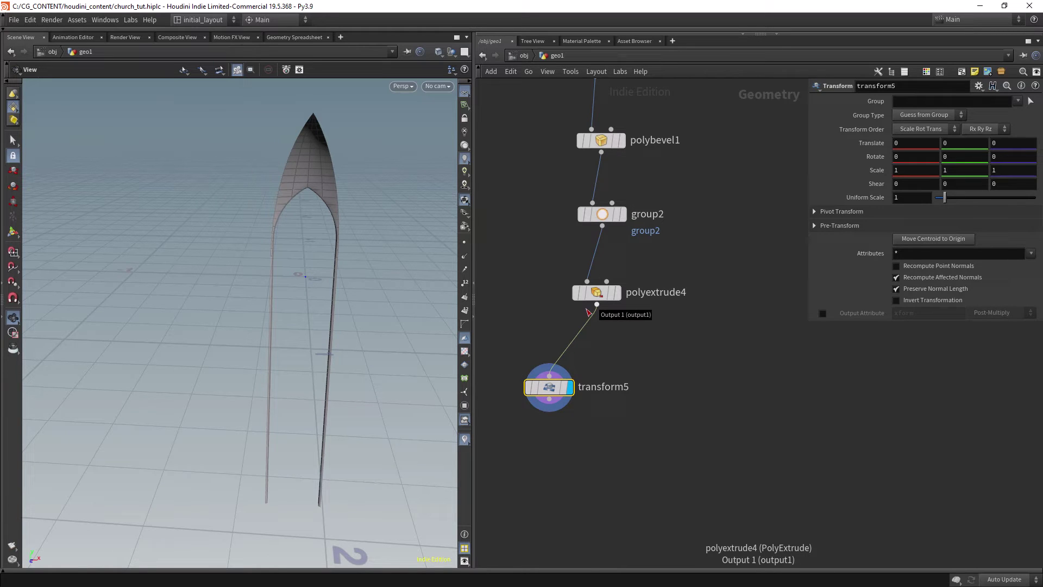
{"action": "left_click", "coordinate": [948, 157]}
{"action": "type", "text": "3"}
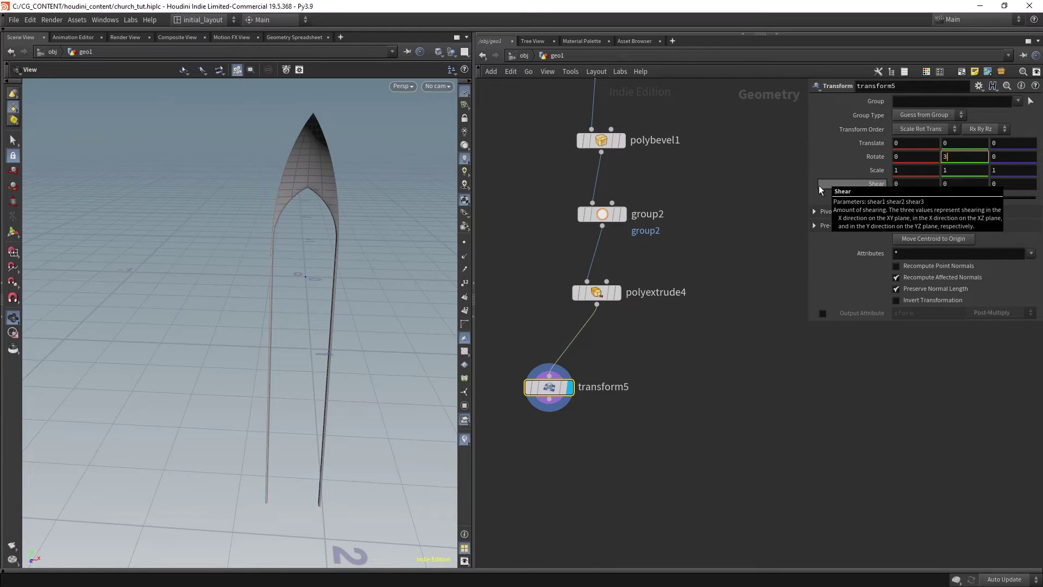
{"action": "type", "text": "60/7"}
{"action": "key", "text": "Return"}
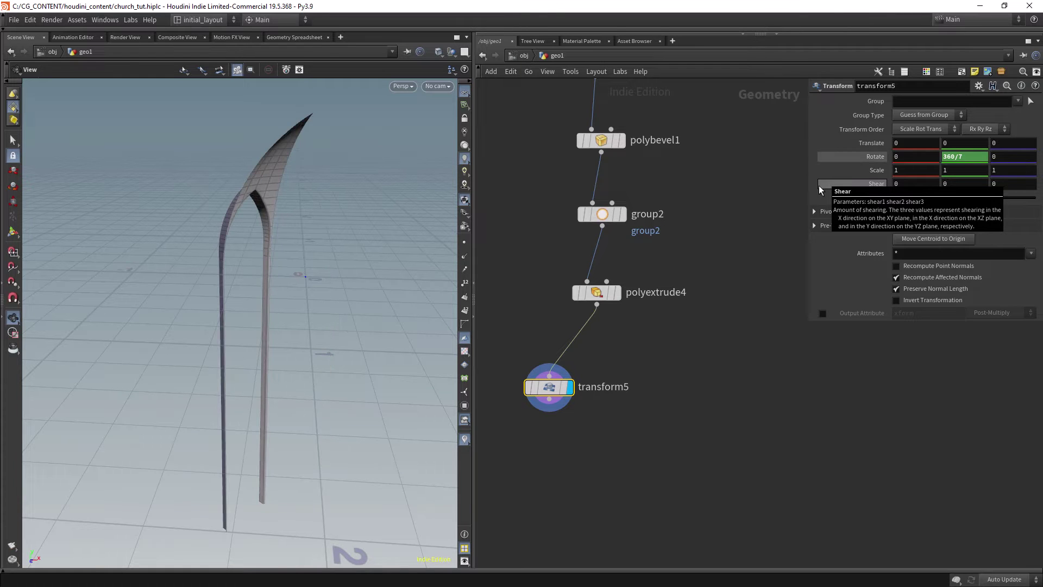
Add and display a Merge node combining transform5 with the original polyextrude4 segment
{"action": "left_click_drag", "start_coordinate": [379, 287], "coordinate": [335, 260]}
{"action": "key", "text": "Tab"}
{"action": "type", "text": "merge"}
{"action": "key", "text": "Return"}
{"action": "left_click", "coordinate": [617, 435]}
{"action": "left_click_drag", "start_coordinate": [550, 399], "coordinate": [613, 436]}
{"action": "mouse_move", "coordinate": [349, 280]}
{"action": "left_mouse_down"}
{"action": "mouse_move", "coordinate": [268, 299]}
{"action": "mouse_move", "coordinate": [354, 294]}
{"action": "mouse_move", "coordinate": [334, 288]}
{"action": "left_mouse_up"}
Duplicate transform5 into the merge, set the copy's Y rotation to 360/7*-1, and save the scene
{"action": "left_click_drag", "start_coordinate": [563, 387], "coordinate": [640, 423], "text": "alt"}
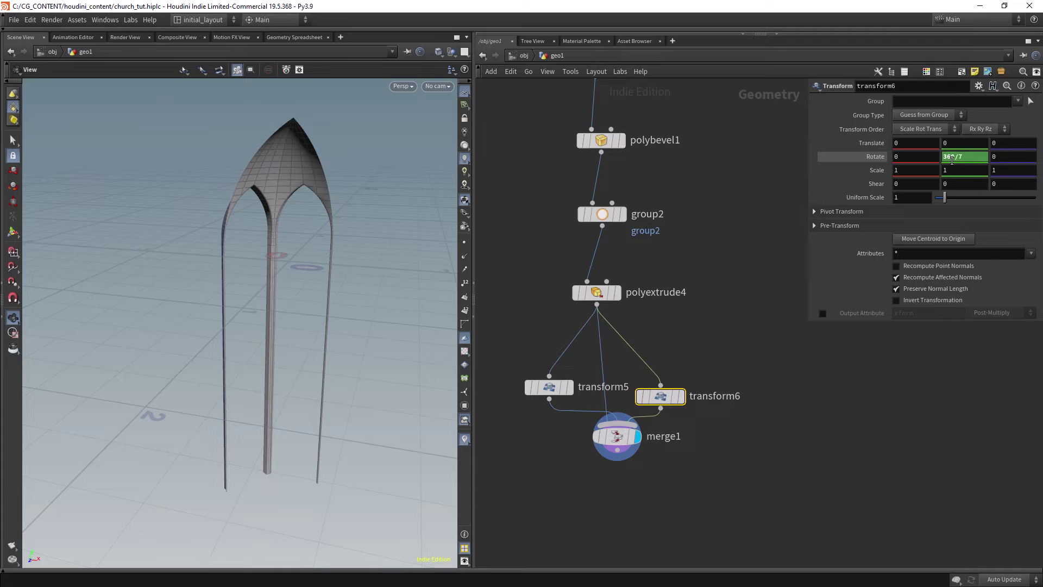
{"action": "left_click", "coordinate": [973, 157]}
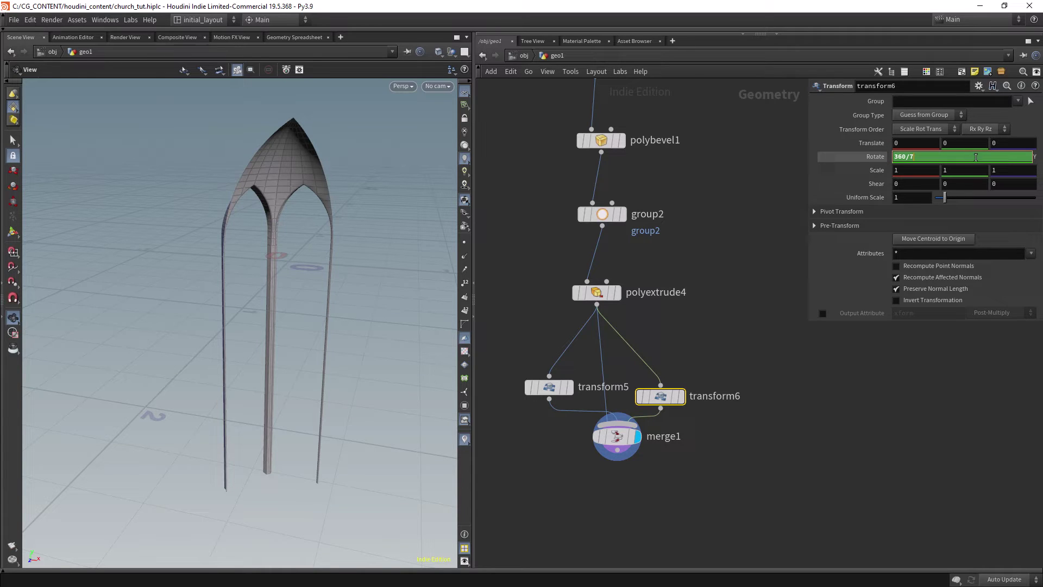
{"action": "type", "text": "*-1"}
{"action": "key", "text": "Return"}
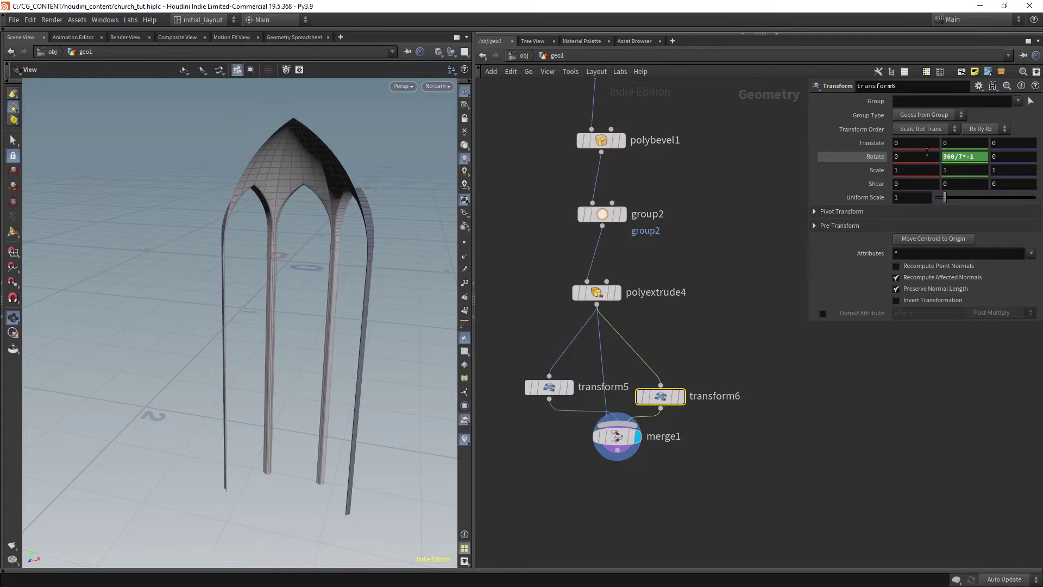
{"action": "left_click_drag", "start_coordinate": [415, 256], "coordinate": [368, 243]}
{"action": "key", "text": "ctrl+s"}
Add a Fuse node after merge1 and display it
{"action": "middle_click_drag", "start_coordinate": [557, 449], "coordinate": [557, 344]}
{"action": "left_click_drag", "start_coordinate": [619, 335], "coordinate": [604, 371]}
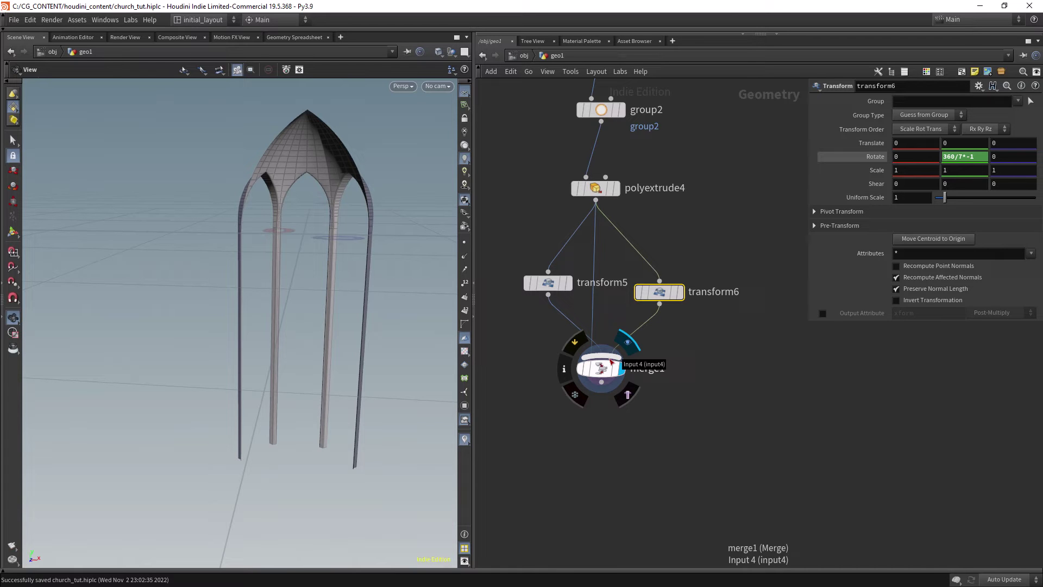
{"action": "scroll", "coordinate": [352, 205], "scroll_direction": "up", "scroll_amount": 5}
{"action": "middle_click_drag", "start_coordinate": [350, 187], "coordinate": [337, 271]}
{"action": "left_click_drag", "start_coordinate": [337, 272], "coordinate": [333, 244]}
{"action": "left_click", "coordinate": [602, 383]}
{"action": "key", "text": "Tab"}
{"action": "type", "text": "fuse"}
{"action": "key", "text": "Return"}
{"action": "key", "text": "Return"}
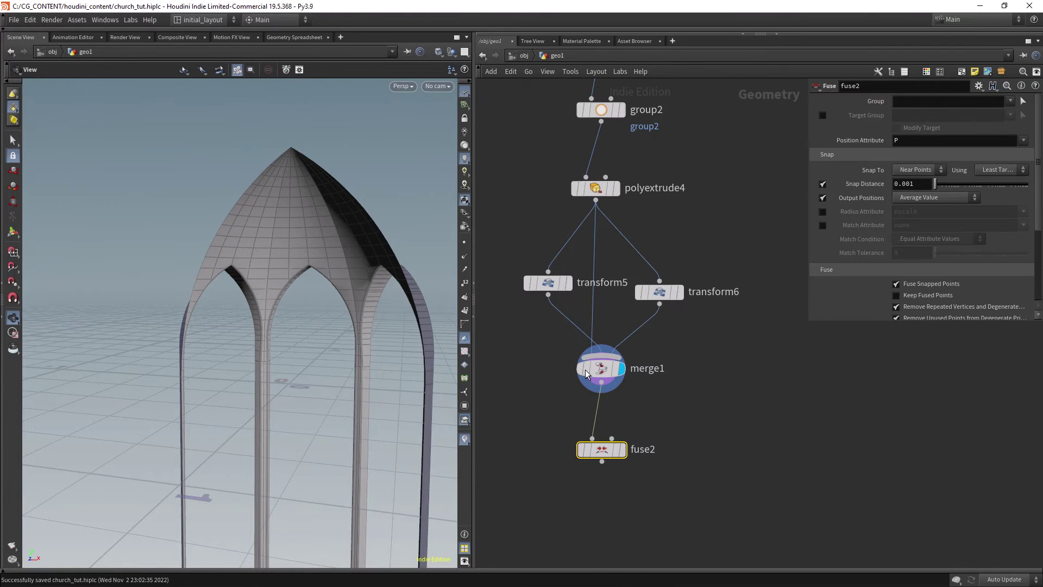
{"action": "left_click", "coordinate": [628, 427]}
Inspect the fused three-segment dome and its window legs from outside, close up and from below
{"action": "left_click_drag", "start_coordinate": [375, 290], "coordinate": [334, 288]}
{"action": "right_click_drag", "start_coordinate": [335, 288], "coordinate": [333, 314]}
{"action": "left_click_drag", "start_coordinate": [333, 314], "coordinate": [362, 276]}
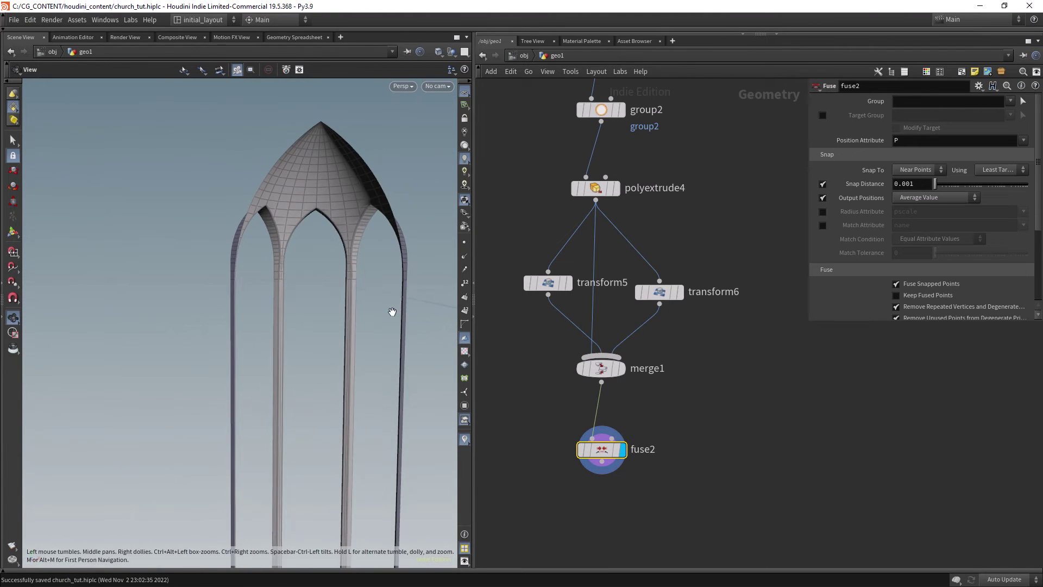
{"action": "left_click_drag", "start_coordinate": [409, 325], "coordinate": [357, 379]}
{"action": "right_click_drag", "start_coordinate": [357, 379], "coordinate": [403, 320]}
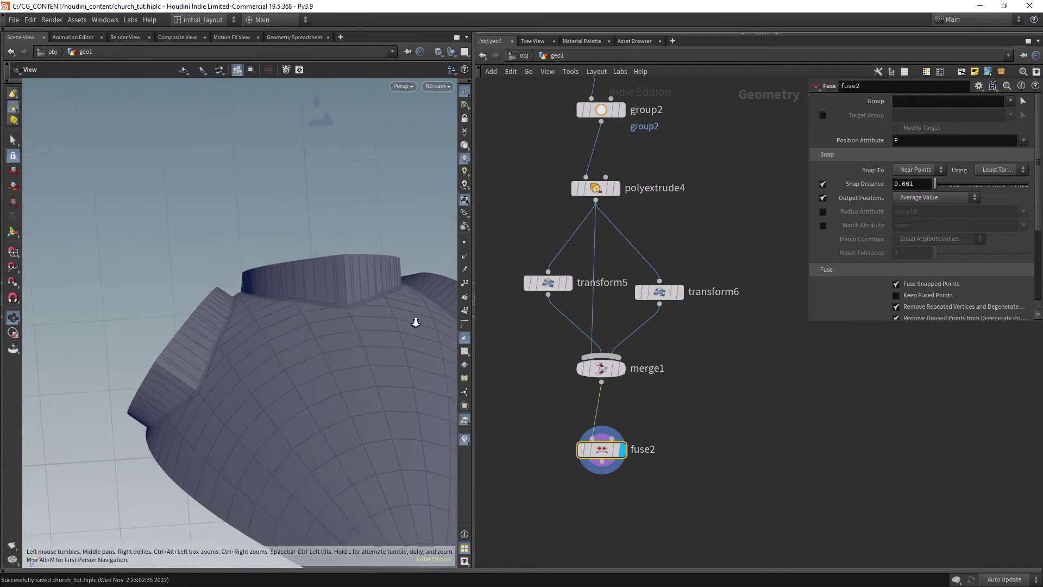
{"action": "left_click_drag", "start_coordinate": [403, 320], "coordinate": [284, 261]}
{"action": "left_click_drag", "start_coordinate": [302, 340], "coordinate": [207, 255]}
{"action": "right_click_drag", "start_coordinate": [207, 255], "coordinate": [165, 339]}
{"action": "left_click_drag", "start_coordinate": [165, 339], "coordinate": [314, 289]}
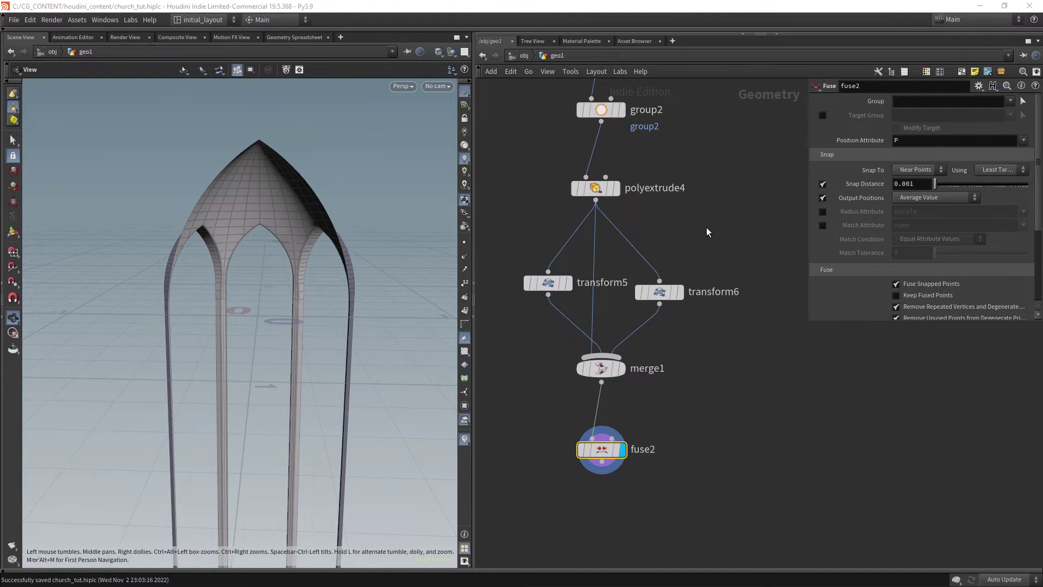
Add a Group by Range node on a new branch from clip3 and display it
{"action": "key", "text": "h"}
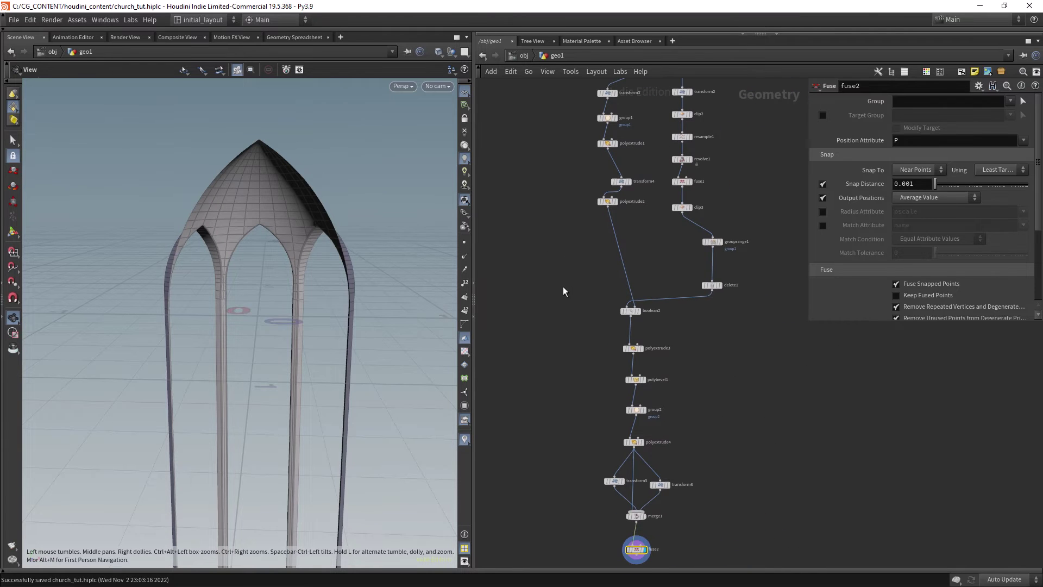
{"action": "scroll", "coordinate": [564, 282], "scroll_direction": "up", "scroll_amount": 3}
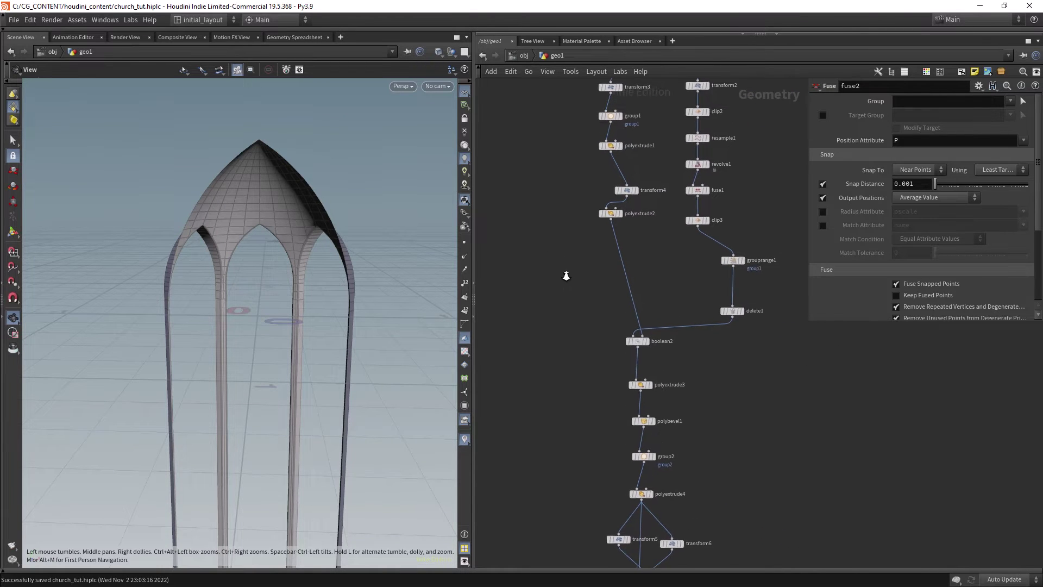
{"action": "scroll", "coordinate": [568, 277], "scroll_direction": "up", "scroll_amount": 2}
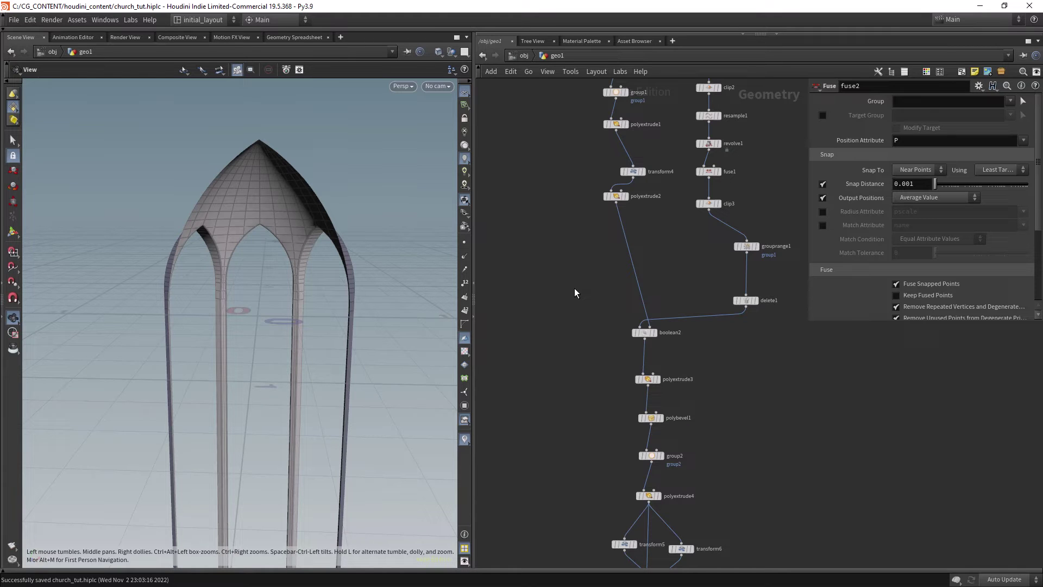
{"action": "left_click", "coordinate": [708, 211]}
{"action": "key", "text": "Tab"}
{"action": "type", "text": "GRO"}
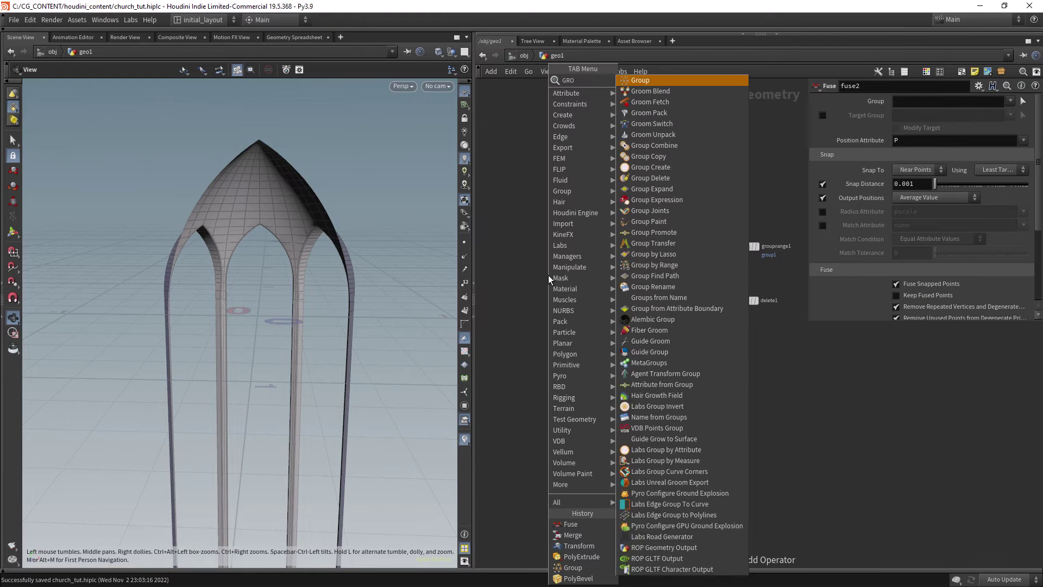
{"action": "type", "text": "UPRA"}
{"action": "key", "text": "Return"}
{"action": "left_click", "coordinate": [548, 275]}
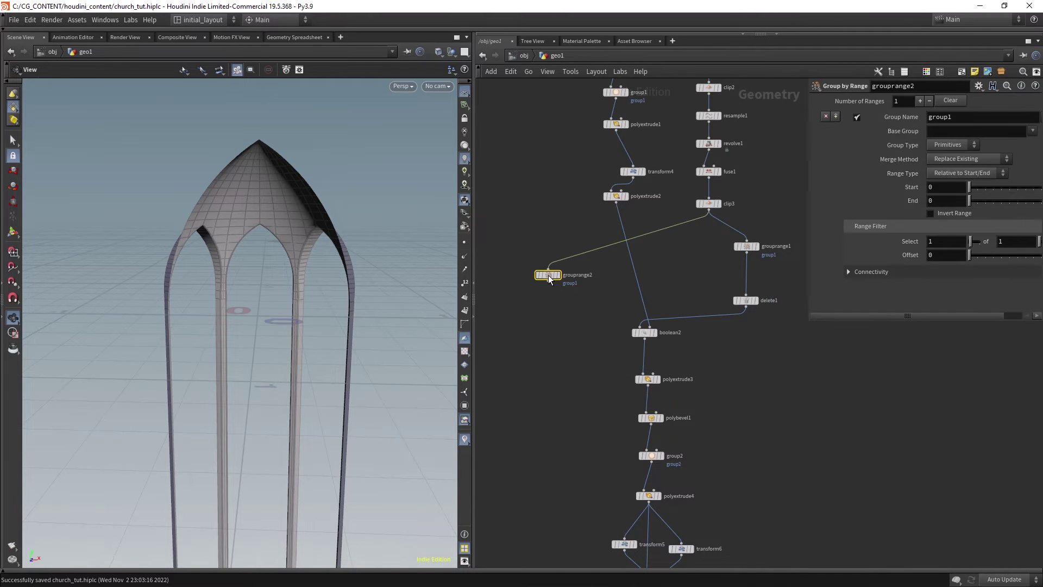
{"action": "left_click", "coordinate": [719, 203]}
{"action": "left_click", "coordinate": [554, 275]}
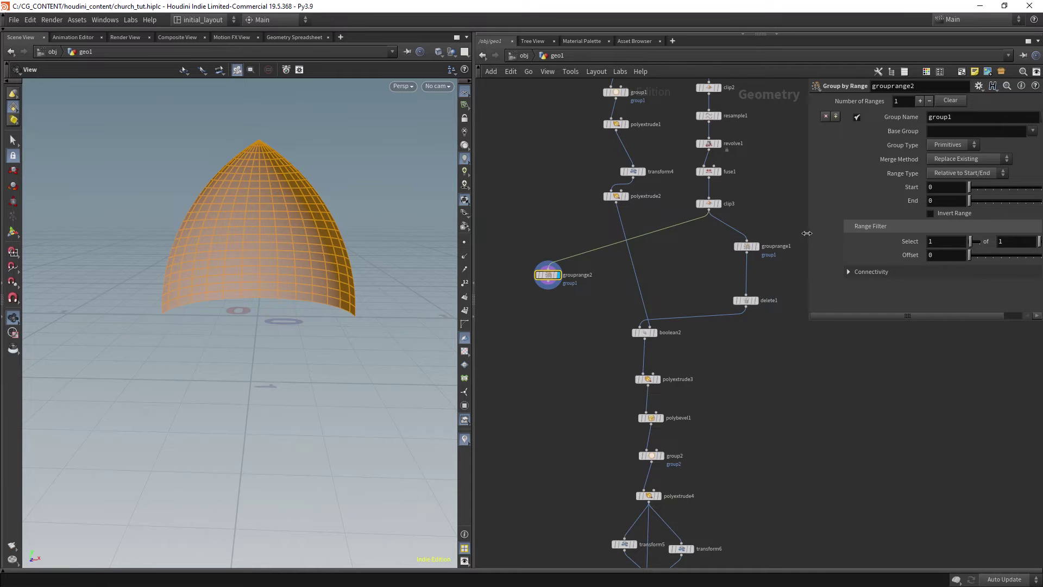
Set grouprange2's range filter to select 1 of 14 primitives, grouping one edge strip of the dome
{"action": "left_click_drag", "start_coordinate": [807, 232], "coordinate": [709, 232]}
{"action": "left_click_drag", "start_coordinate": [981, 241], "coordinate": [1030, 243]}
{"action": "type", "text": "4"}
{"action": "key", "text": "Return"}
{"action": "left_click_drag", "start_coordinate": [322, 243], "coordinate": [370, 246]}
{"action": "left_click_drag", "start_coordinate": [368, 295], "coordinate": [365, 269]}
Duplicate grouprange2 below itself, set the copy's merge method to Union with Existing and its offset to 13
{"action": "left_click_drag", "start_coordinate": [548, 275], "coordinate": [549, 311], "text": "alt"}
{"action": "left_click", "coordinate": [885, 160]}
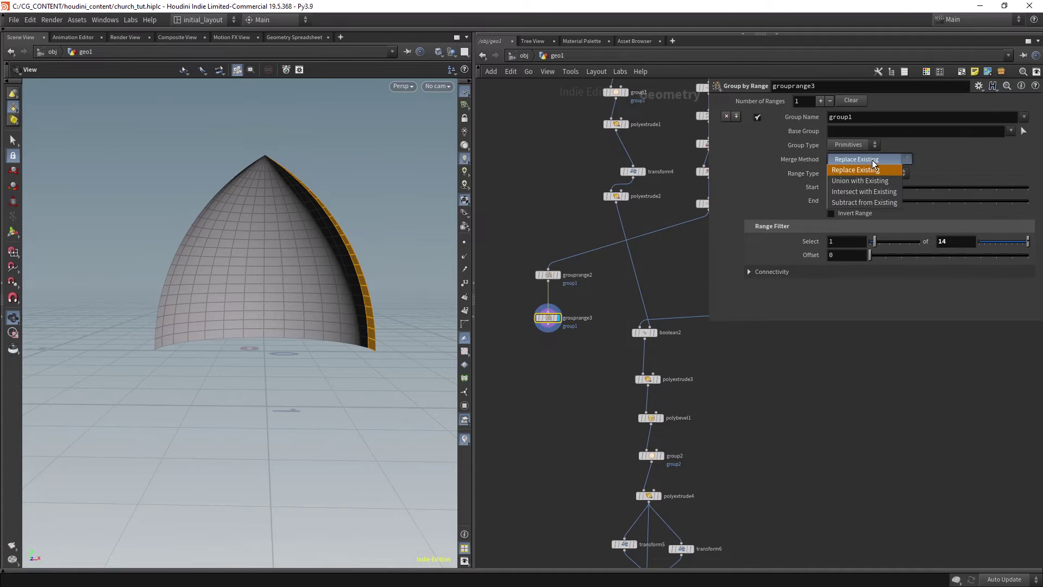
{"action": "left_click", "coordinate": [850, 174]}
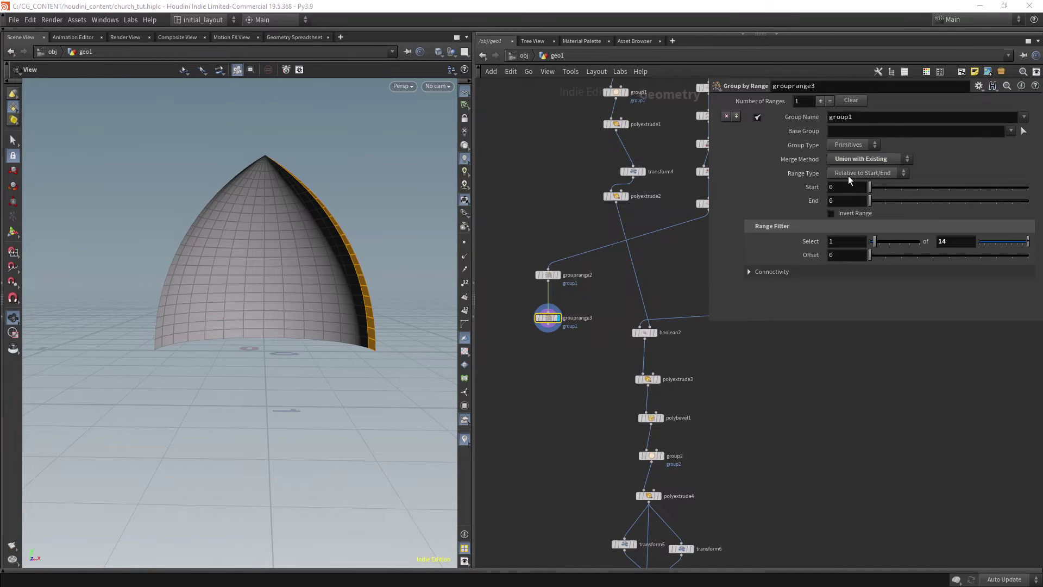
{"action": "left_click_drag", "start_coordinate": [870, 255], "coordinate": [1041, 256]}
{"action": "type", "text": "2"}
{"action": "key", "text": "Return"}
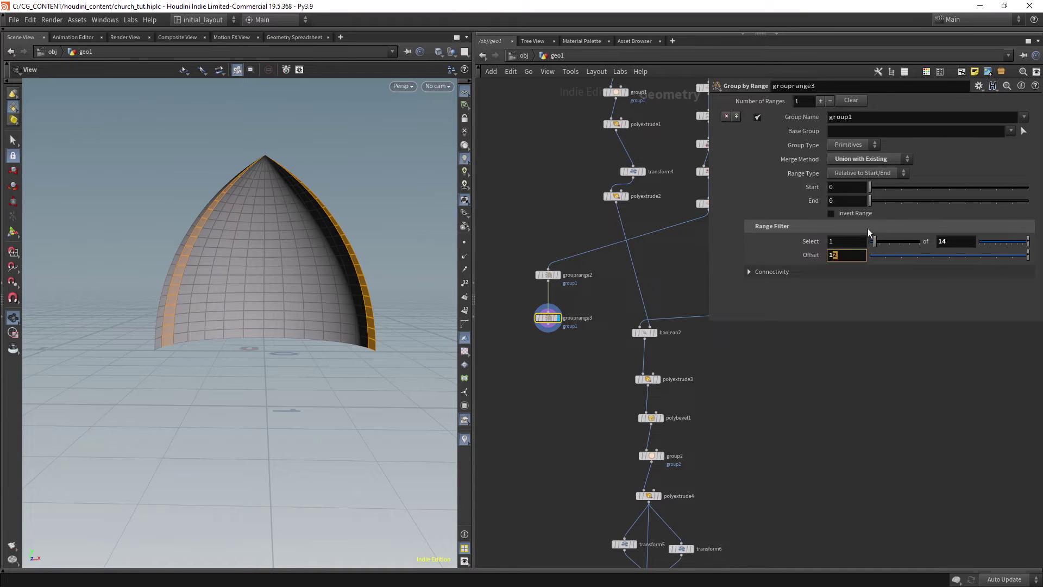
{"action": "type", "text": "3"}
{"action": "key", "text": "Return"}
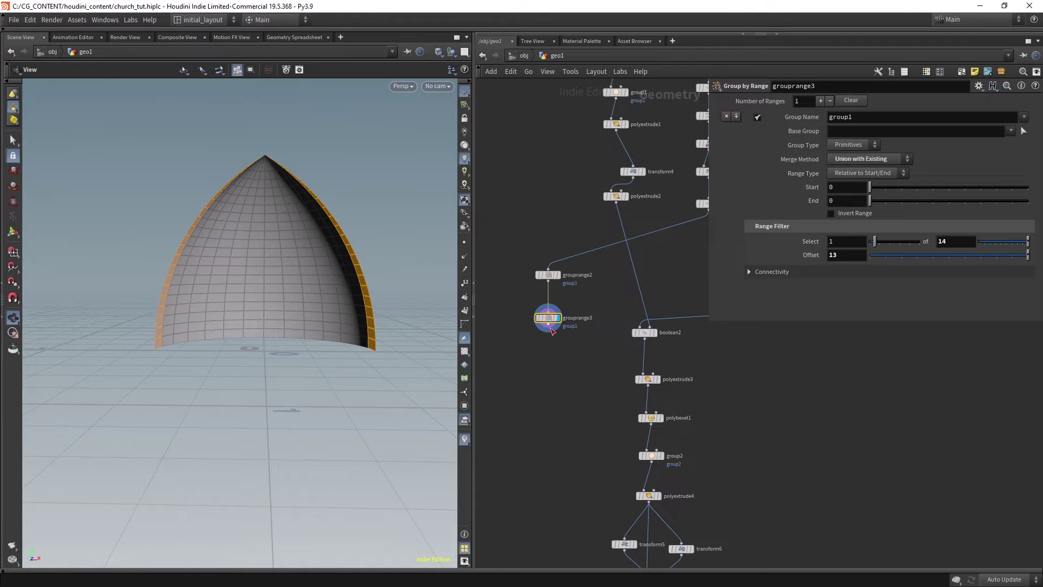
Add and display a Delete node after grouprange3, set to Delete Non-Selected on group1
{"action": "left_click", "coordinate": [548, 325]}
{"action": "key", "text": "Tab"}
{"action": "type", "text": "del"}
{"action": "key", "text": "Return"}
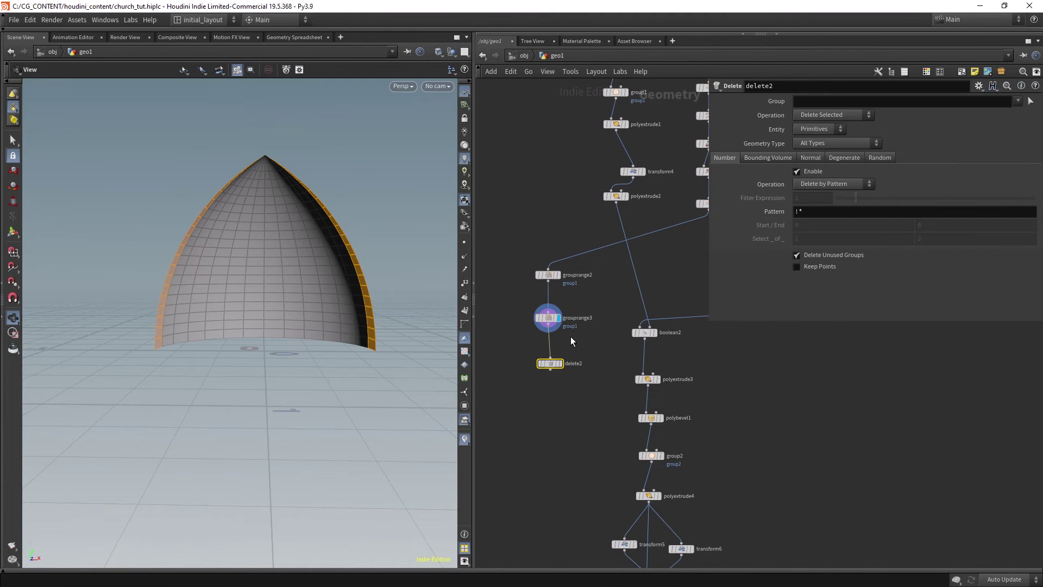
{"action": "left_click", "coordinate": [560, 362]}
{"action": "left_click", "coordinate": [1017, 101]}
{"action": "left_click", "coordinate": [972, 120]}
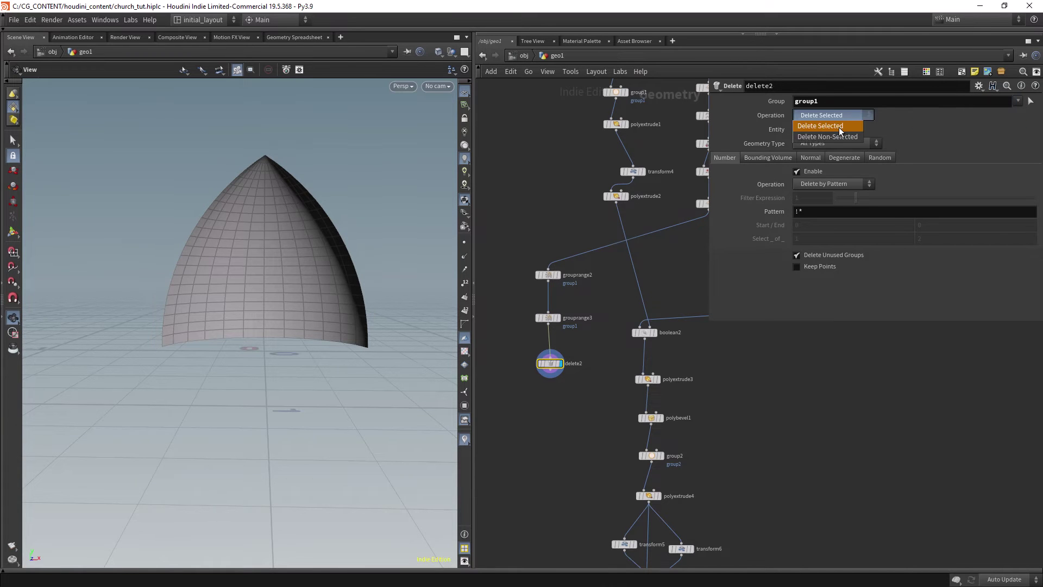
{"action": "left_click", "coordinate": [837, 133]}
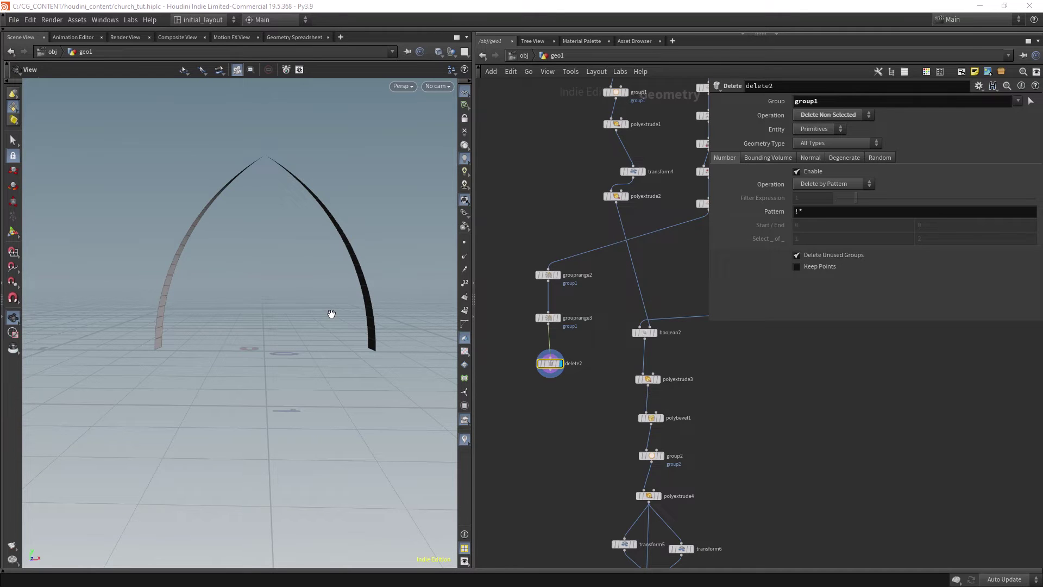
Add a Group Create node after delete2 and display it
{"action": "left_click", "coordinate": [551, 373]}
{"action": "key", "text": "Tab"}
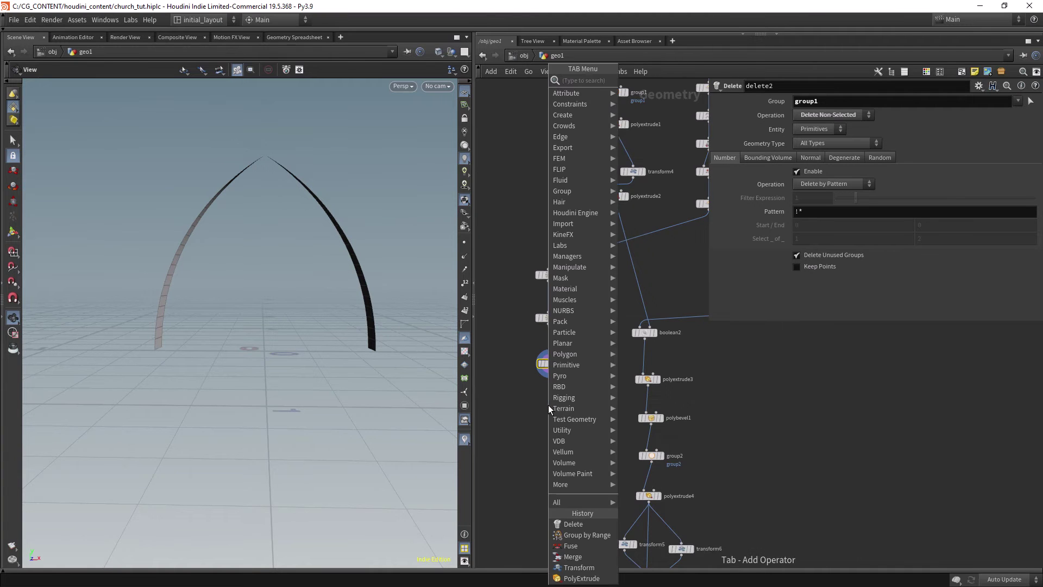
{"action": "type", "text": "grou"}
{"action": "key", "text": "Return"}
{"action": "left_click", "coordinate": [550, 406]}
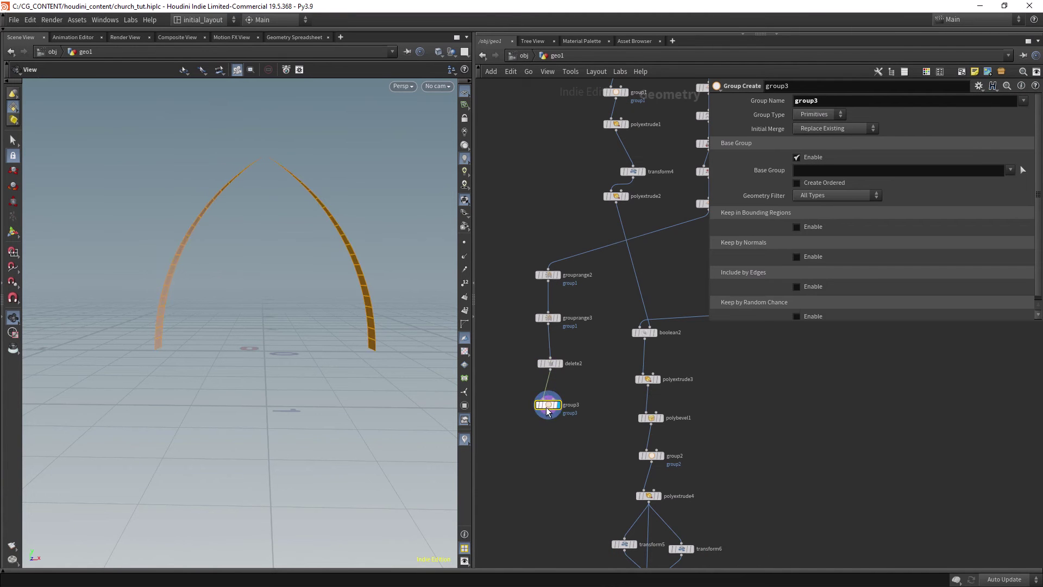
Disable the base group in group3, enable Include by Edges with the angle limits, and set the group type to Edges
{"action": "left_click", "coordinate": [797, 158]}
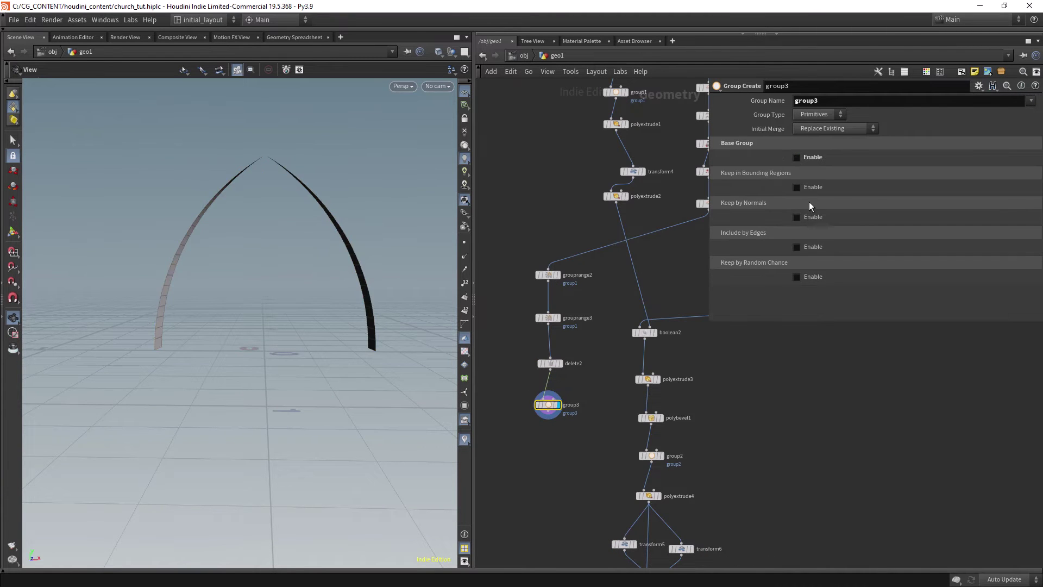
{"action": "left_click", "coordinate": [808, 248]}
{"action": "left_click", "coordinate": [724, 261]}
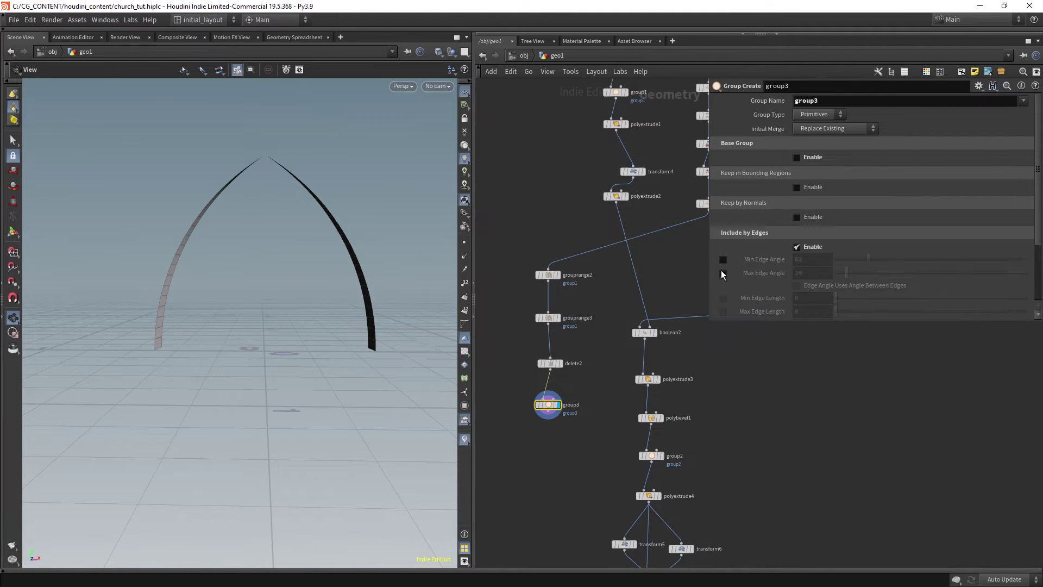
{"action": "left_click", "coordinate": [724, 273]}
{"action": "left_click", "coordinate": [807, 147]}
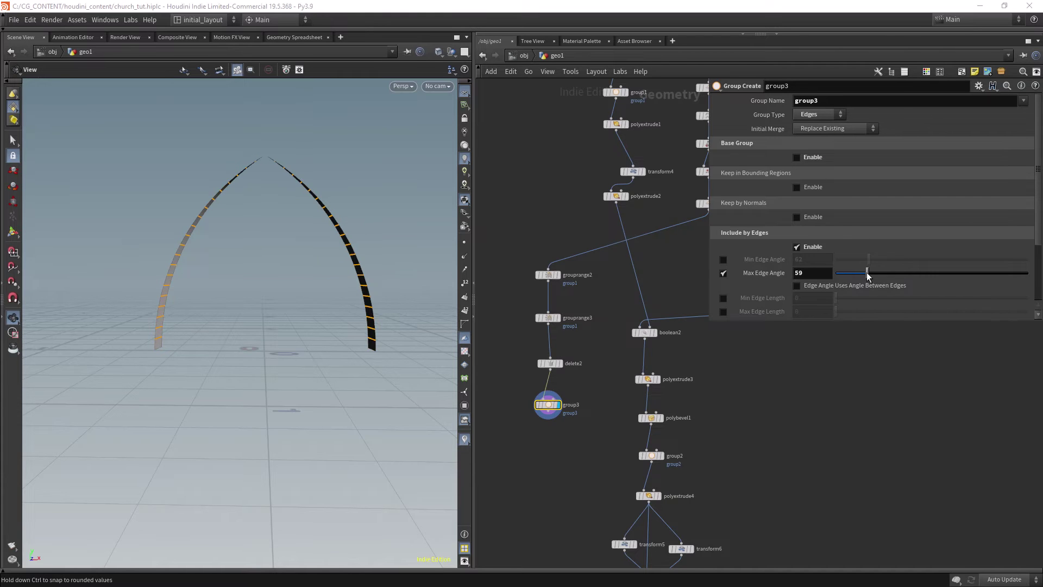
Try the minimum and maximum edge-angle limits, then restrict group3 to a bounding box with a Y size of 0.1
{"action": "left_click_drag", "start_coordinate": [866, 273], "coordinate": [841, 275]}
{"action": "left_click", "coordinate": [723, 273]}
{"action": "left_click", "coordinate": [723, 260]}
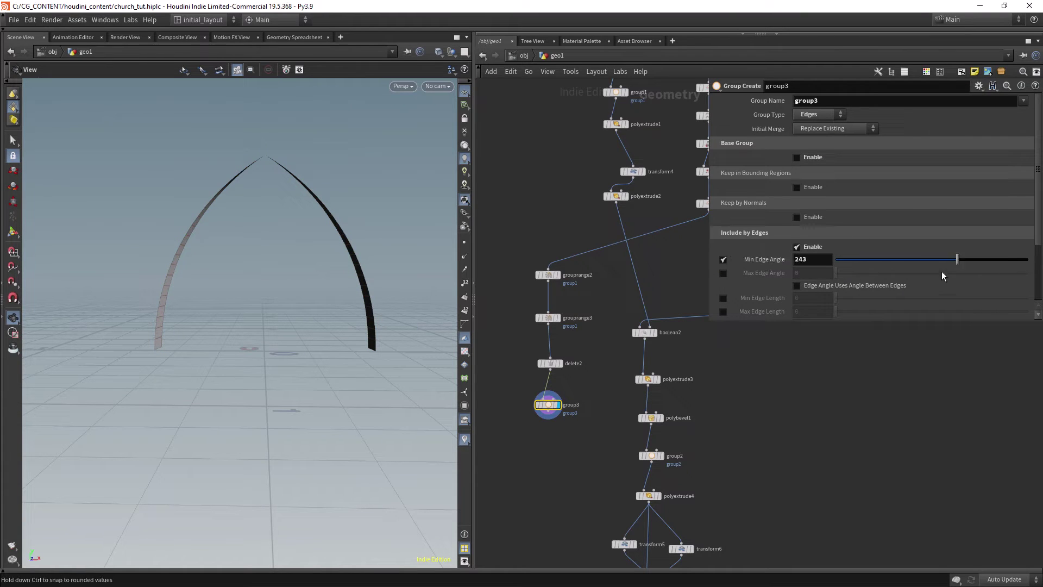
{"action": "left_click", "coordinate": [815, 187]}
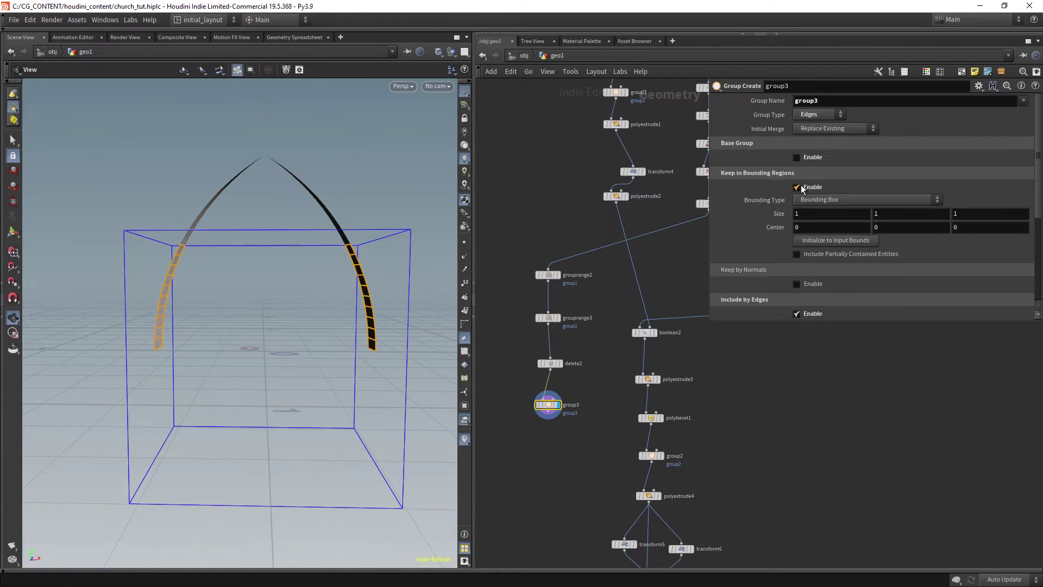
{"action": "middle_click_drag", "start_coordinate": [896, 214], "coordinate": [780, 246]}
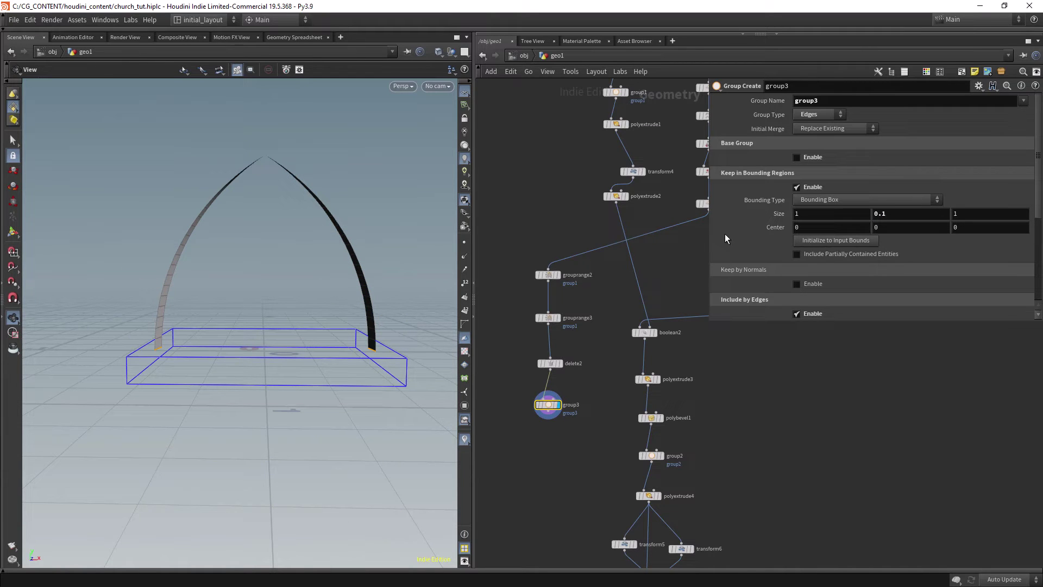
Add a PolyExtrude node after group3 and display it
{"action": "middle_click_drag", "start_coordinate": [591, 340], "coordinate": [600, 232]}
{"action": "left_click", "coordinate": [558, 304]}
{"action": "key", "text": "Tab"}
{"action": "type", "text": "EXTRU"}
{"action": "key", "text": "Down"}
{"action": "key", "text": "Down"}
{"action": "key", "text": "Return"}
{"action": "left_click", "coordinate": [556, 361]}
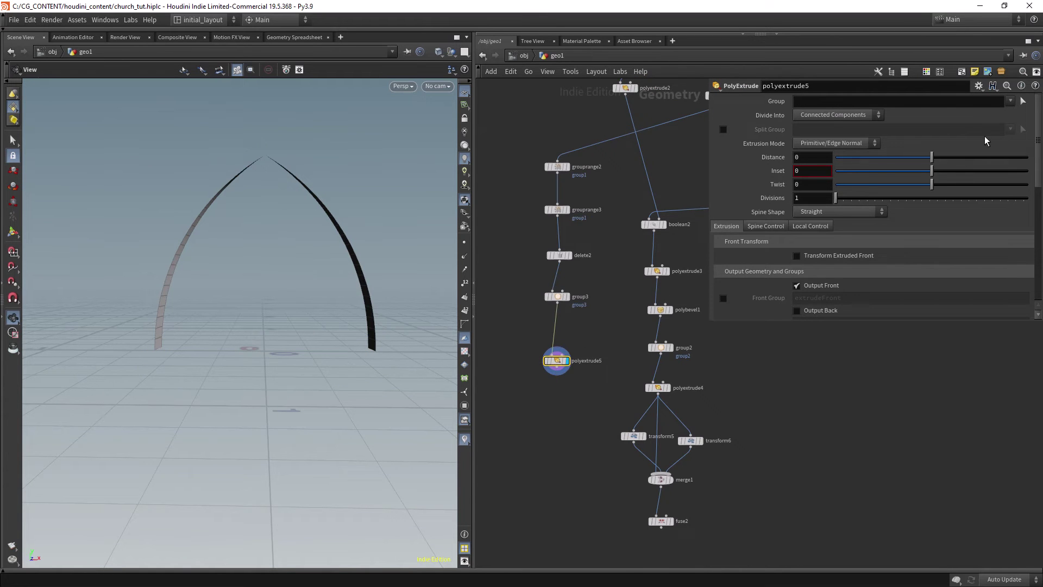
Set polyextrude5 to extrude group3 with Transform Extruded Front in Global space and a Y translation of -3
{"action": "left_click", "coordinate": [1010, 101]}
{"action": "left_click", "coordinate": [973, 139]}
{"action": "left_click", "coordinate": [797, 256]}
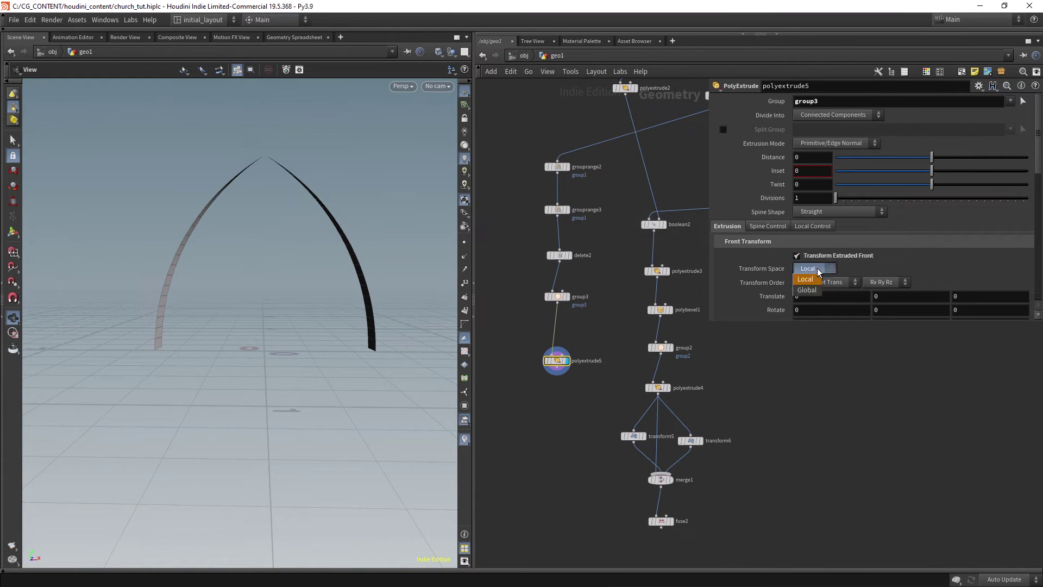
{"action": "left_click", "coordinate": [807, 290]}
{"action": "left_click", "coordinate": [891, 296]}
{"action": "type", "text": "-3"}
{"action": "key", "text": "Return"}
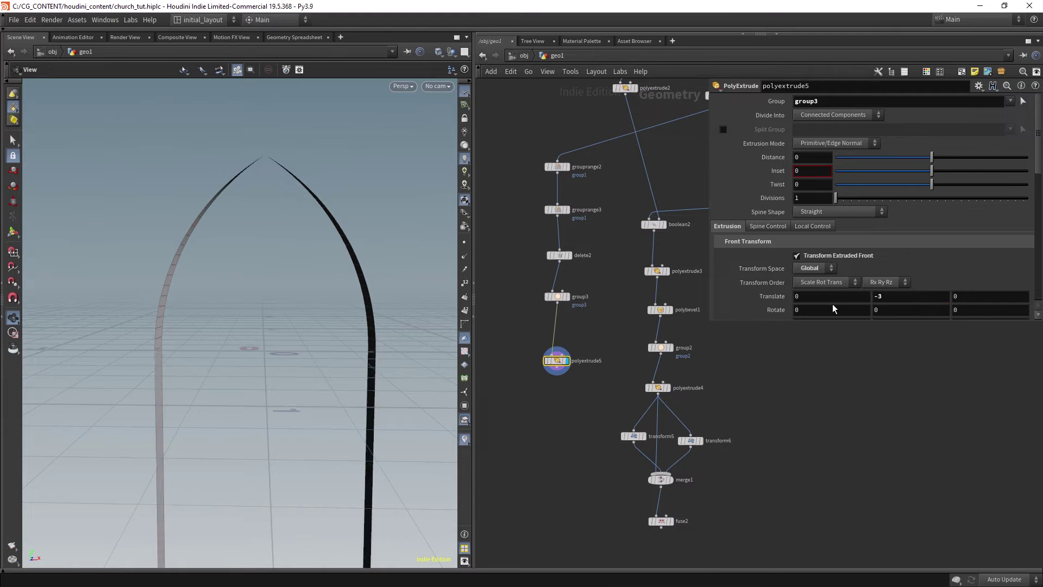
Connect polyextrude5, with its Y translation changed to -2, to merge1 and display fuse2
{"action": "left_click_drag", "start_coordinate": [282, 260], "coordinate": [319, 205]}
{"action": "right_click_drag", "start_coordinate": [319, 204], "coordinate": [282, 308]}
{"action": "left_click_drag", "start_coordinate": [282, 308], "coordinate": [411, 278]}
{"action": "middle_click_drag", "start_coordinate": [583, 361], "coordinate": [570, 314]}
{"action": "left_click_drag", "start_coordinate": [544, 321], "coordinate": [654, 428]}
{"action": "left_click", "coordinate": [662, 465]}
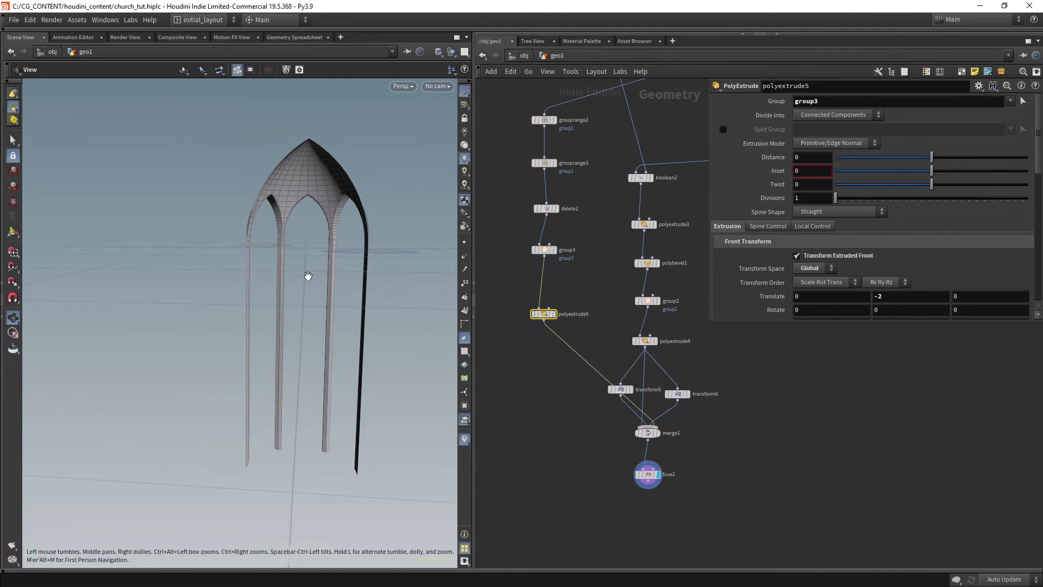
{"action": "left_click_drag", "start_coordinate": [310, 272], "coordinate": [352, 295]}
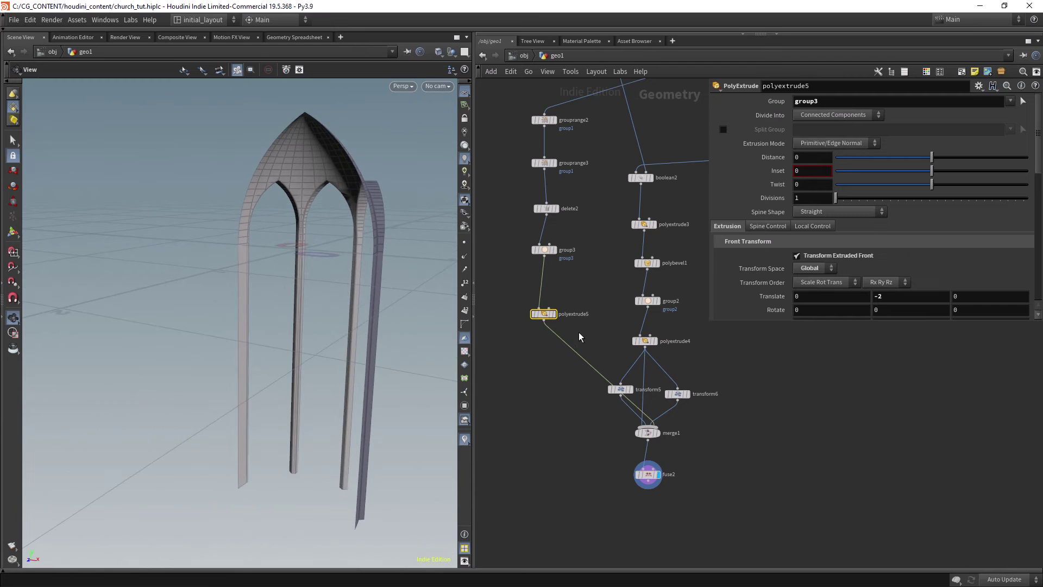
{"action": "left_click", "coordinate": [531, 303]}
{"action": "key", "text": "ctrl+z"}
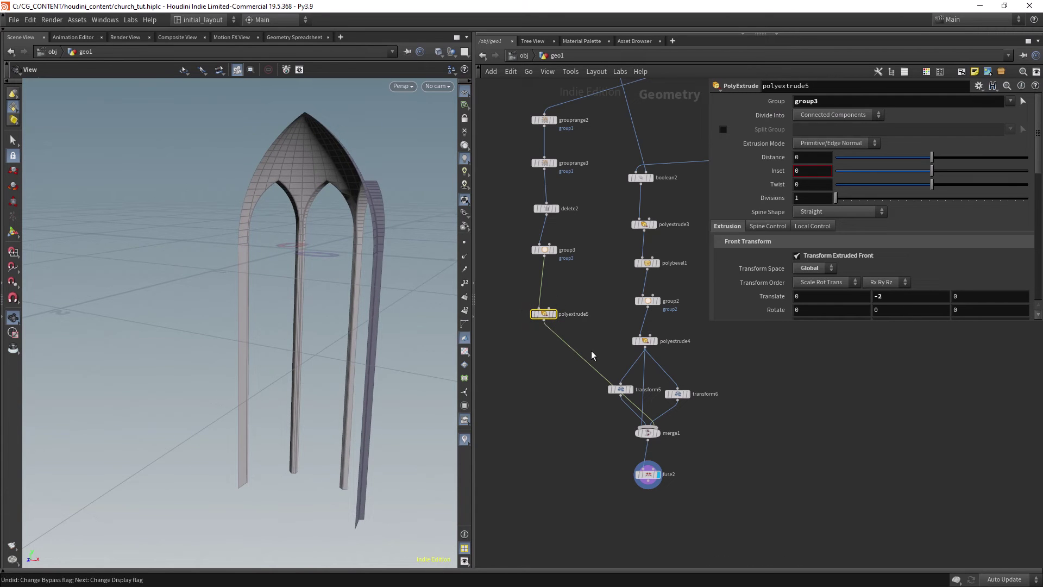
{"action": "left_click_drag", "start_coordinate": [601, 325], "coordinate": [568, 353]}
{"action": "key", "text": "ctrl+z"}
{"action": "left_click_drag", "start_coordinate": [375, 326], "coordinate": [368, 298]}
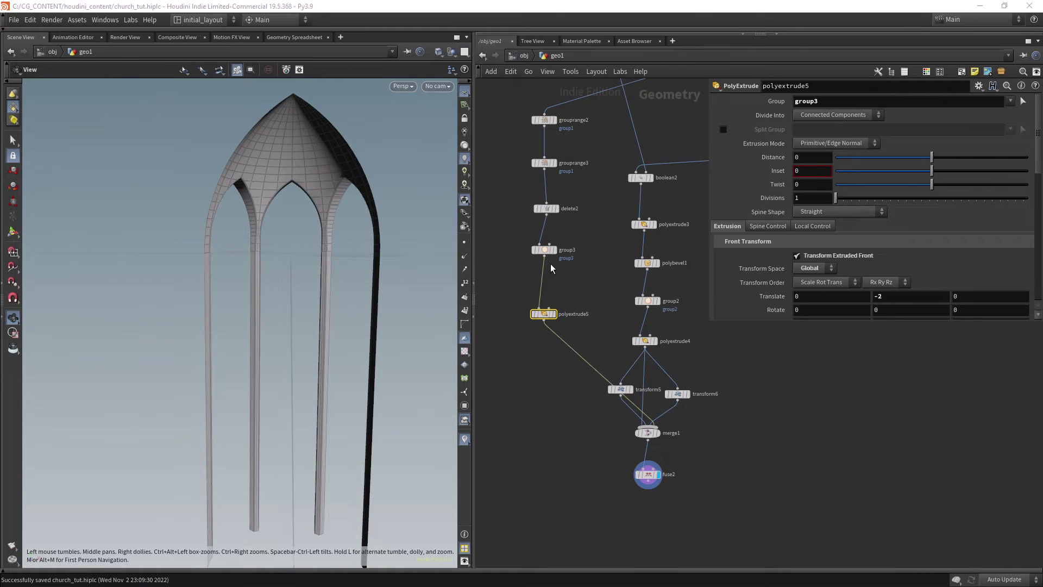
Display polyextrude2 and line up the window-shape nodes from transform3 to polyextrude2 in a compact column
{"action": "middle_click_drag", "start_coordinate": [586, 266], "coordinate": [578, 356]}
{"action": "left_click_drag", "start_coordinate": [706, 207], "coordinate": [816, 209]}
{"action": "scroll", "coordinate": [586, 245], "scroll_direction": "down", "scroll_amount": 5}
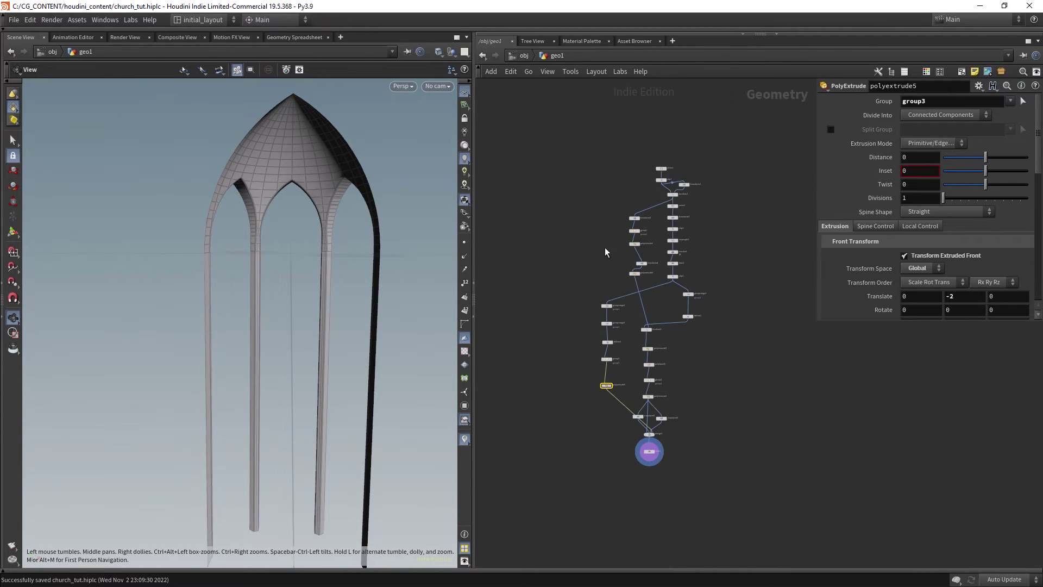
{"action": "scroll", "coordinate": [617, 220], "scroll_direction": "up", "scroll_amount": 4}
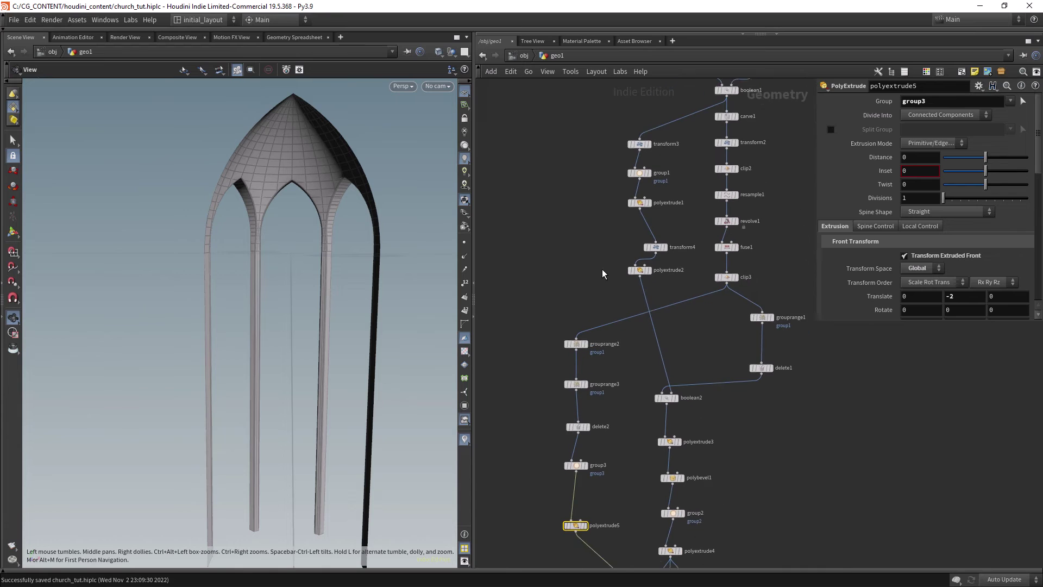
{"action": "left_click", "coordinate": [645, 264]}
{"action": "left_click_drag", "start_coordinate": [667, 281], "coordinate": [575, 126]}
{"action": "key", "text": "shift+l"}
{"action": "left_click_drag", "start_coordinate": [648, 271], "coordinate": [625, 217]}
{"action": "scroll", "coordinate": [603, 216], "scroll_direction": "down", "scroll_amount": 3}
{"action": "middle_click_drag", "start_coordinate": [548, 249], "coordinate": [557, 214]}
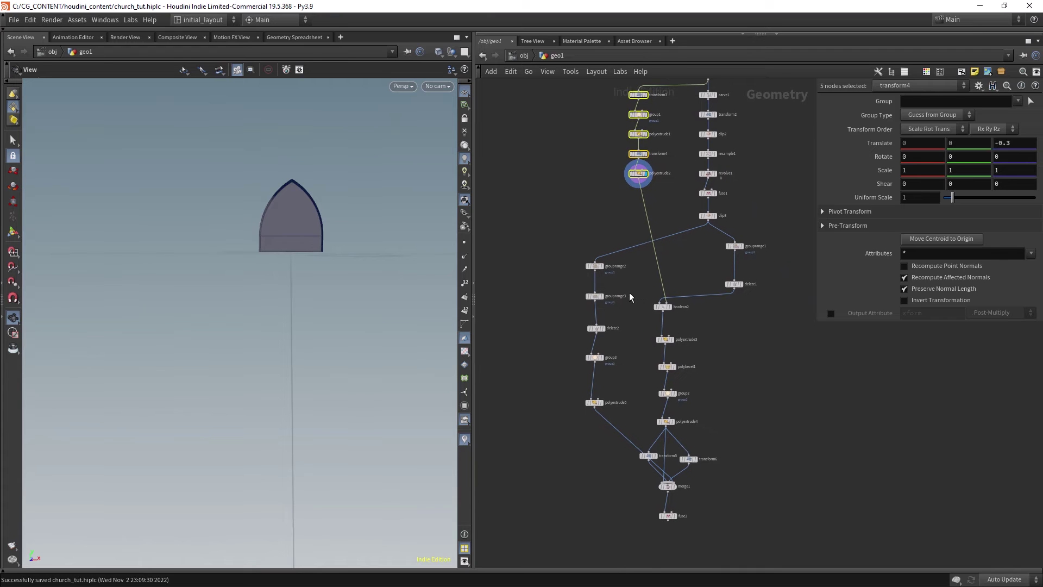
{"action": "left_click", "coordinate": [728, 338]}
Branch a Group Create node off polyextrude2 and display it
{"action": "scroll", "coordinate": [591, 203], "scroll_direction": "up", "scroll_amount": 3}
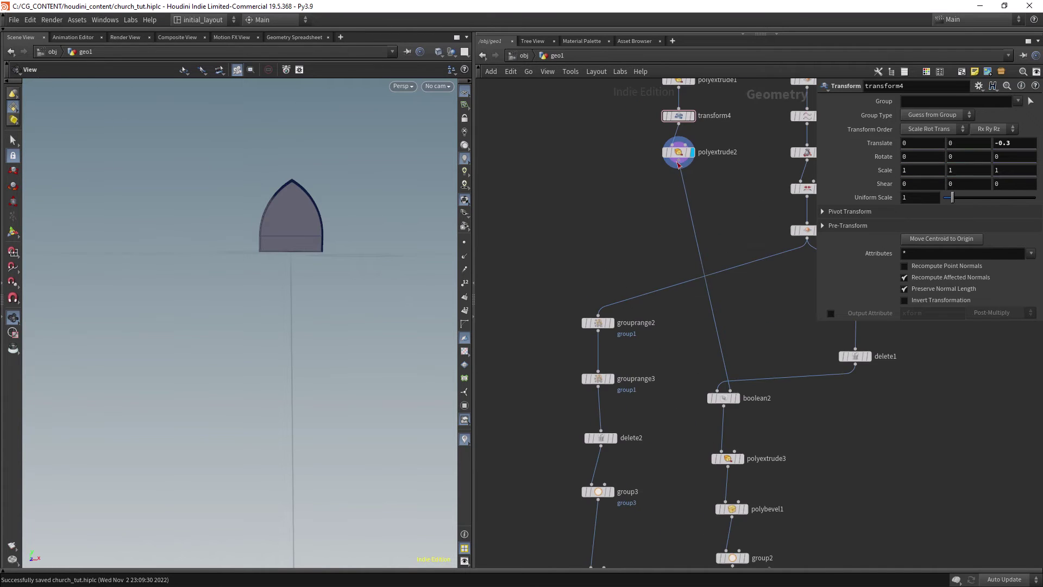
{"action": "key", "text": "Tab"}
{"action": "type", "text": "group"}
{"action": "key", "text": "Return"}
{"action": "left_click", "coordinate": [570, 226]}
Disable group4's base group and keep by normals with a narrower spread angle and negative direction, selecting only the window solid's back face
{"action": "left_click_drag", "start_coordinate": [359, 247], "coordinate": [310, 272]}
{"action": "scroll", "coordinate": [312, 272], "scroll_direction": "up", "scroll_amount": 3}
{"action": "left_click", "coordinate": [464, 283]}
{"action": "scroll", "coordinate": [330, 291], "scroll_direction": "up", "scroll_amount": 3}
{"action": "left_click_drag", "start_coordinate": [391, 287], "coordinate": [344, 288]}
{"action": "left_click", "coordinate": [464, 283]}
{"action": "left_click_drag", "start_coordinate": [432, 295], "coordinate": [461, 274]}
{"action": "left_click", "coordinate": [920, 159]}
{"action": "left_click", "coordinate": [905, 218]}
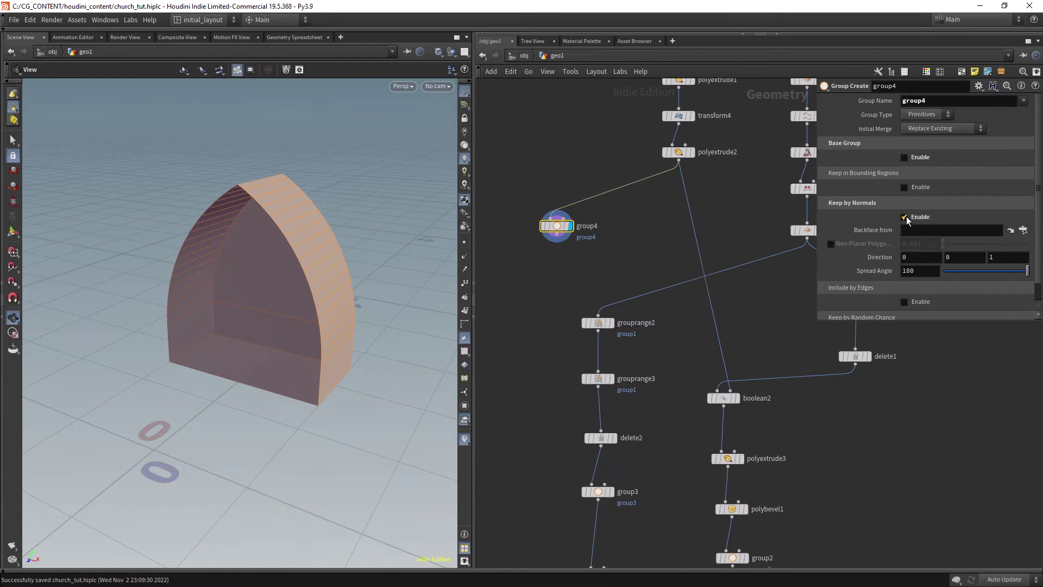
{"action": "left_click_drag", "start_coordinate": [1027, 270], "coordinate": [974, 272]}
{"action": "type", "text": "-"}
{"action": "key", "text": "Return"}
Add and display a Blast node after group4, set to group4 with Delete Non Selected enabled
{"action": "left_click", "coordinate": [560, 241]}
{"action": "left_click", "coordinate": [530, 296]}
{"action": "type", "text": "blast"}
{"action": "key", "text": "Return"}
{"action": "left_click", "coordinate": [544, 295]}
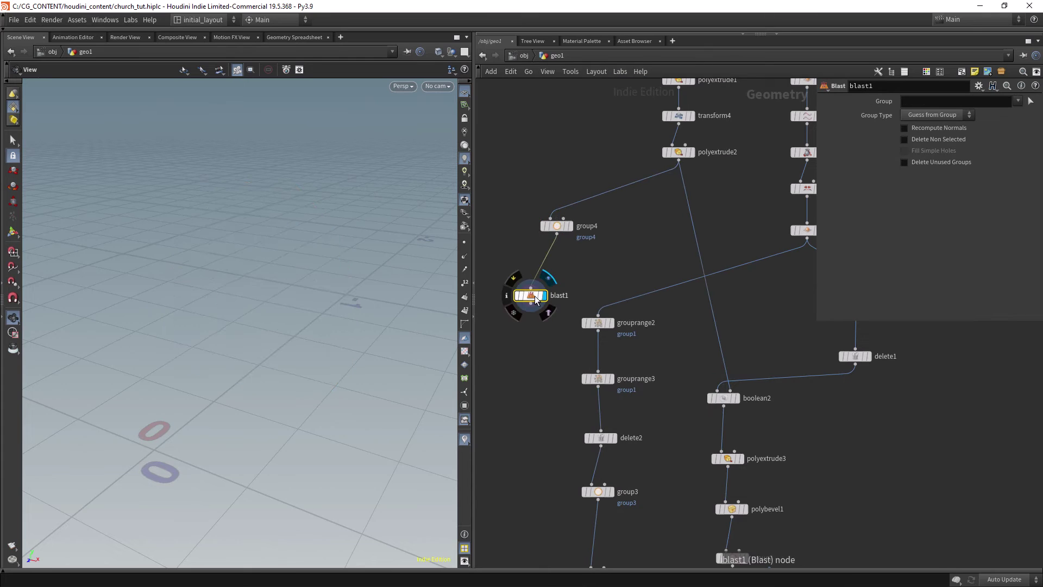
{"action": "left_click", "coordinate": [1018, 101]}
{"action": "left_click", "coordinate": [972, 118]}
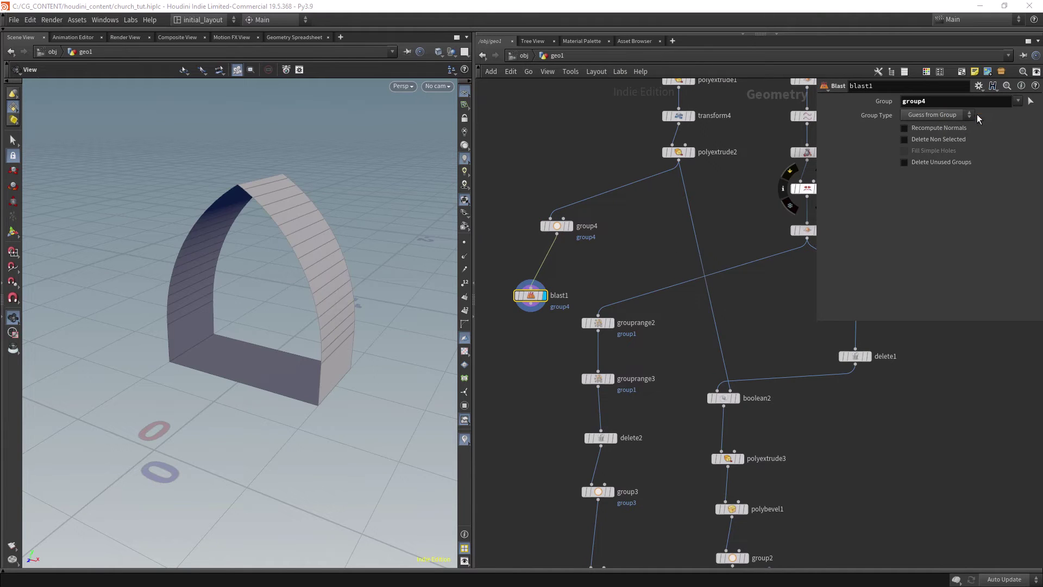
{"action": "left_click", "coordinate": [904, 139]}
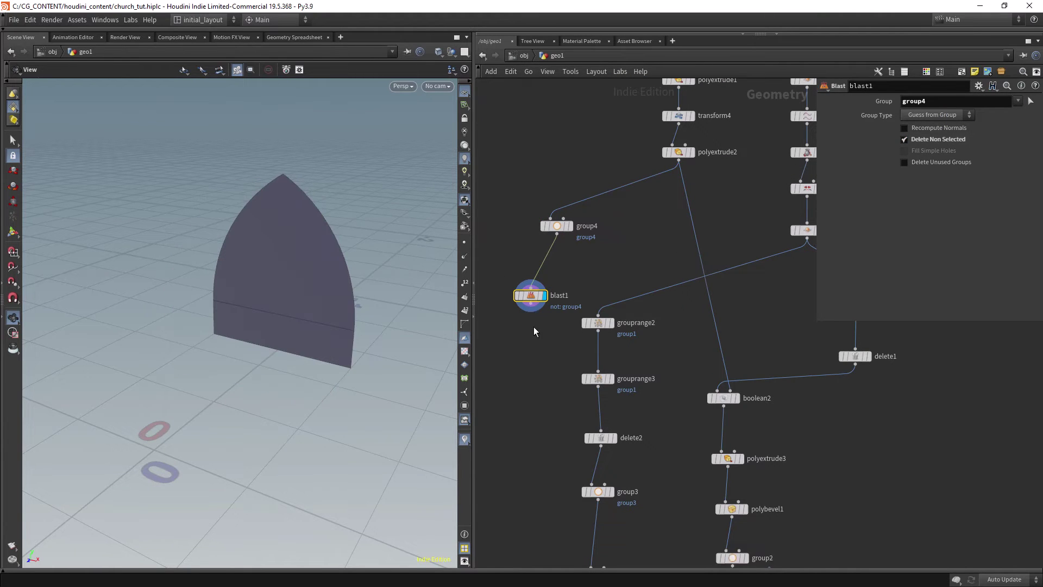
Move the group4 and blast1 nodes into a vertical column clear of the dome branches
{"action": "scroll", "coordinate": [529, 285], "scroll_direction": "down", "scroll_amount": 3}
{"action": "middle_click_drag", "start_coordinate": [527, 276], "coordinate": [596, 266]}
{"action": "left_click_drag", "start_coordinate": [613, 230], "coordinate": [558, 234]}
{"action": "left_click_drag", "start_coordinate": [616, 234], "coordinate": [608, 236]}
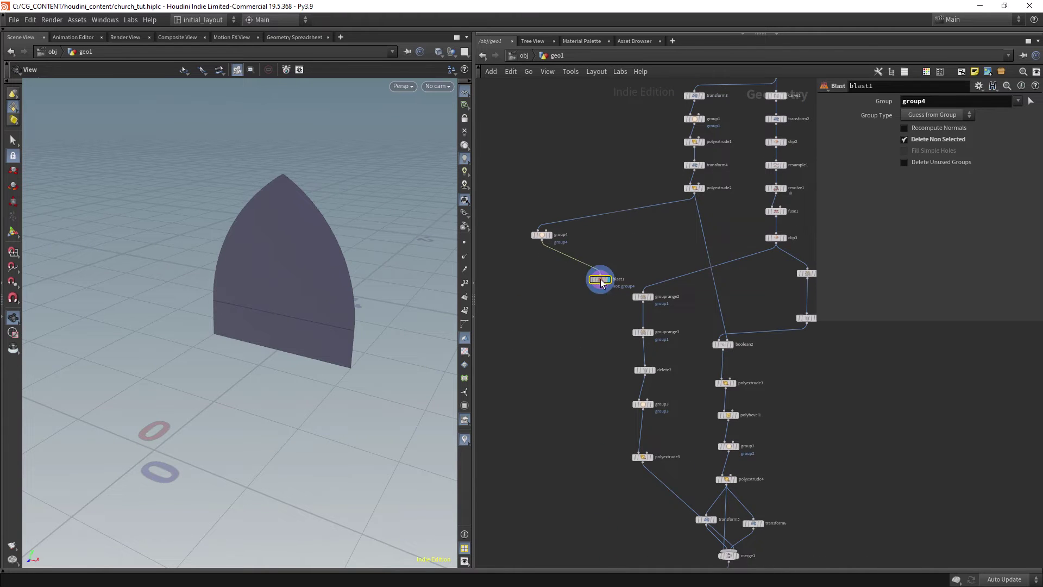
{"action": "left_click_drag", "start_coordinate": [595, 282], "coordinate": [541, 270]}
Add a Reverse node after blast1 and display it to flip the window face
{"action": "key", "text": "Tab"}
{"action": "type", "text": "reverse"}
{"action": "key", "text": "Return"}
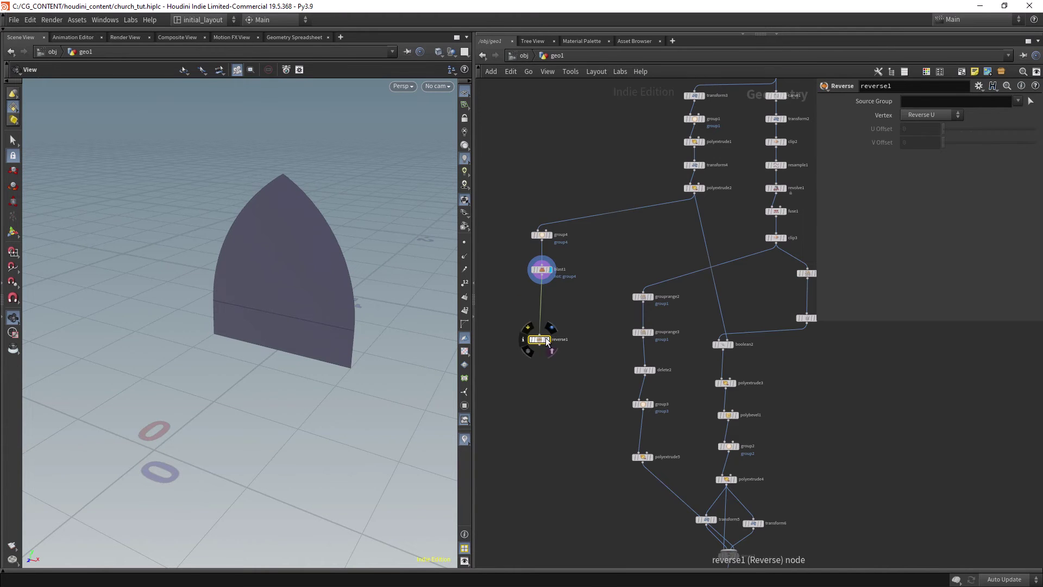
{"action": "left_click", "coordinate": [551, 331]}
{"action": "left_click_drag", "start_coordinate": [540, 339], "coordinate": [542, 324]}
Add a Group Create node after reverse1 and display it
{"action": "left_click", "coordinate": [542, 329]}
{"action": "key", "text": "Tab"}
{"action": "type", "text": "group"}
{"action": "key", "text": "Return"}
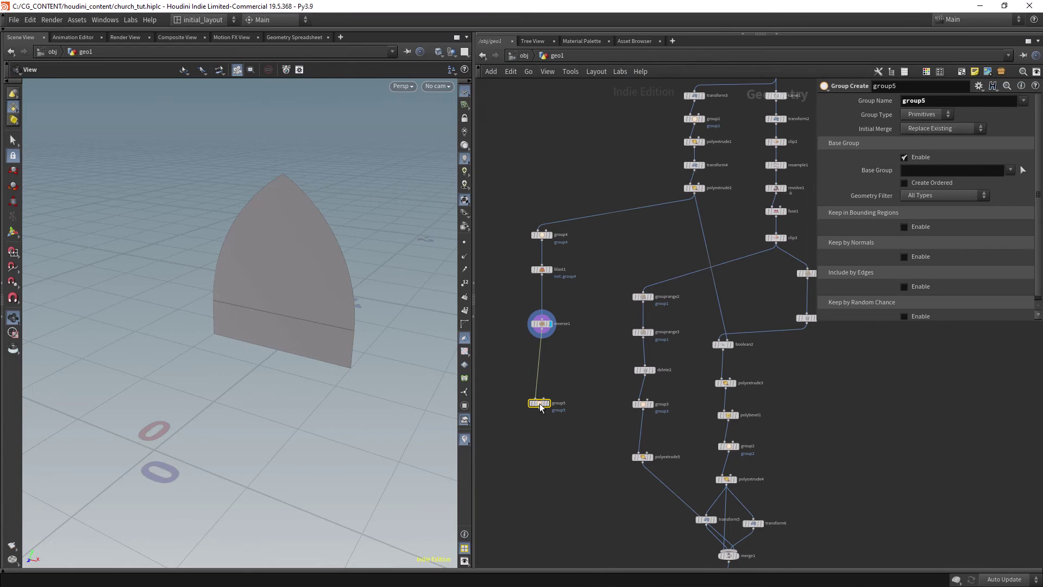
{"action": "left_click", "coordinate": [555, 374]}
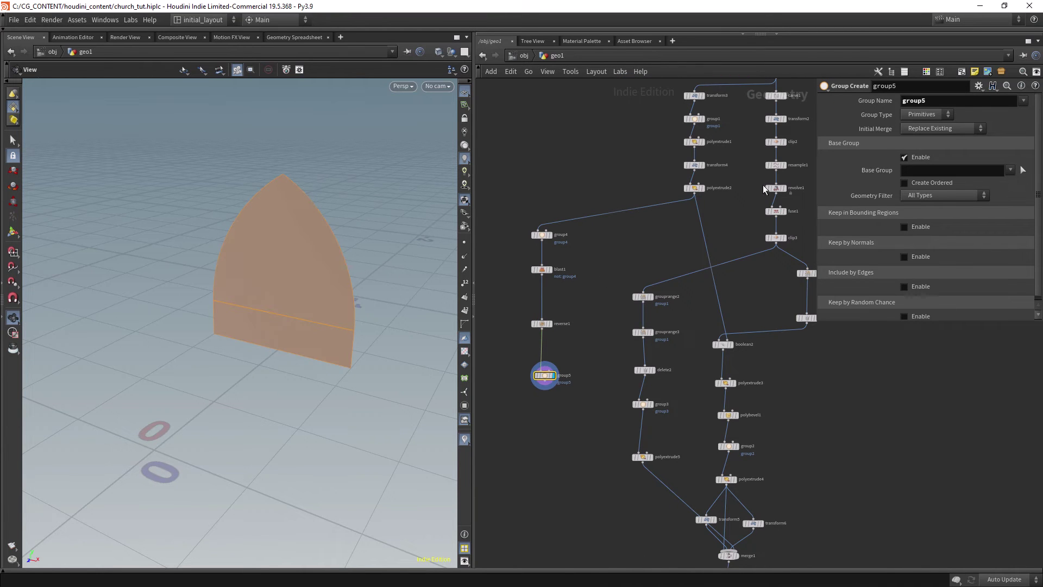
Set group5 to Edges with the base group off, kept within a bounding box with a Y size of 0.1
{"action": "left_click", "coordinate": [921, 158]}
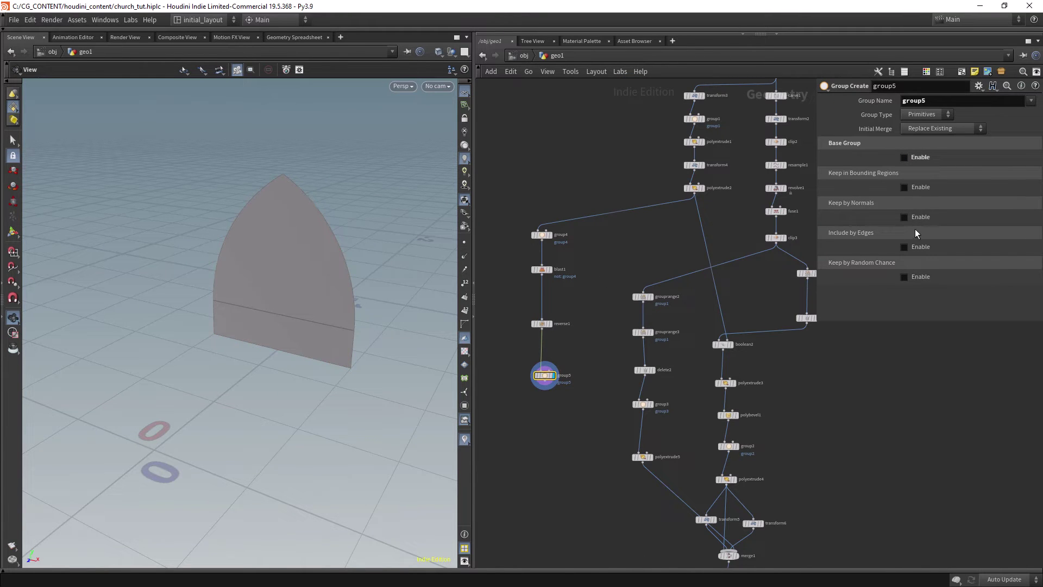
{"action": "left_click", "coordinate": [915, 188]}
{"action": "left_click", "coordinate": [933, 116]}
{"action": "left_click", "coordinate": [930, 148]}
{"action": "middle_click_drag", "start_coordinate": [965, 214], "coordinate": [916, 226]}
Tighten the spacing of blast1, reverse1 and group5 beneath group4
{"action": "left_click_drag", "start_coordinate": [549, 372], "coordinate": [545, 353]}
{"action": "left_click_drag", "start_coordinate": [568, 311], "coordinate": [512, 385]}
{"action": "left_click_drag", "start_coordinate": [548, 350], "coordinate": [549, 318]}
{"action": "left_click_drag", "start_coordinate": [573, 261], "coordinate": [518, 320]}
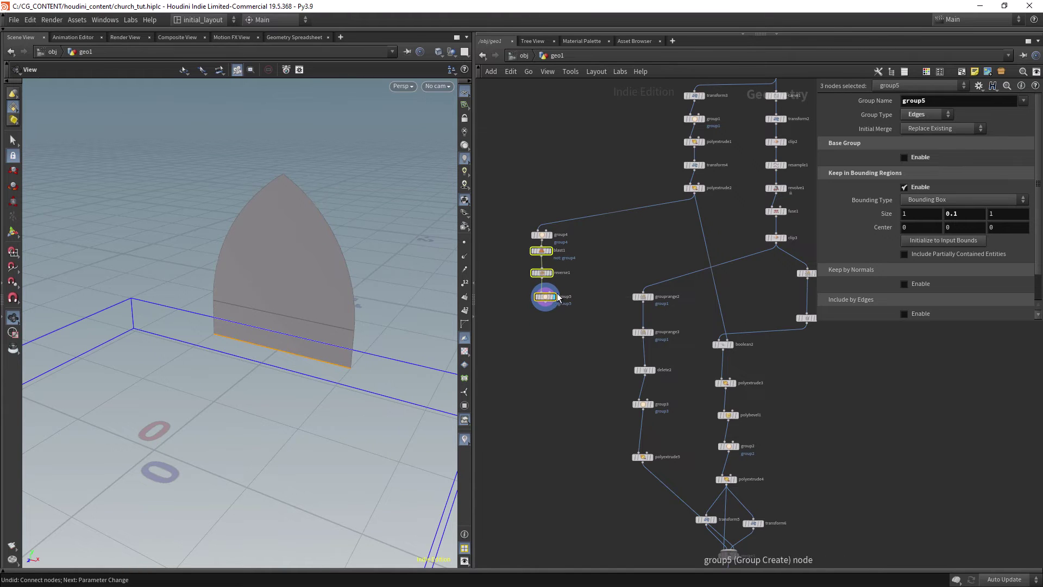
Add a PolyExtrude node after group5 and display it
{"action": "left_click", "coordinate": [543, 315]}
{"action": "scroll", "coordinate": [538, 321], "scroll_direction": "up", "scroll_amount": 5}
{"action": "left_click", "coordinate": [574, 288]}
{"action": "key", "text": "Tab"}
{"action": "type", "text": "extru"}
{"action": "key", "text": "Down"}
{"action": "key", "text": "Down"}
{"action": "key", "text": "Return"}
{"action": "left_click", "coordinate": [602, 372]}
Set polyextrude6 to extrude group5 with a Global front translation of -2 in Y and 12 divisions
{"action": "scroll", "coordinate": [282, 296], "scroll_direction": "down", "scroll_amount": 3}
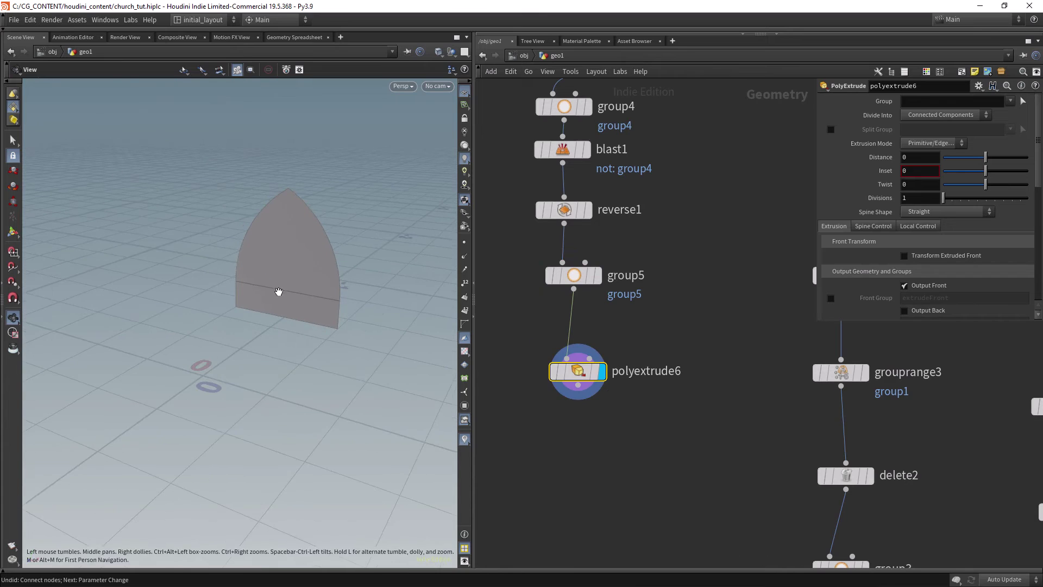
{"action": "left_click", "coordinate": [1010, 102]}
{"action": "left_click", "coordinate": [964, 154]}
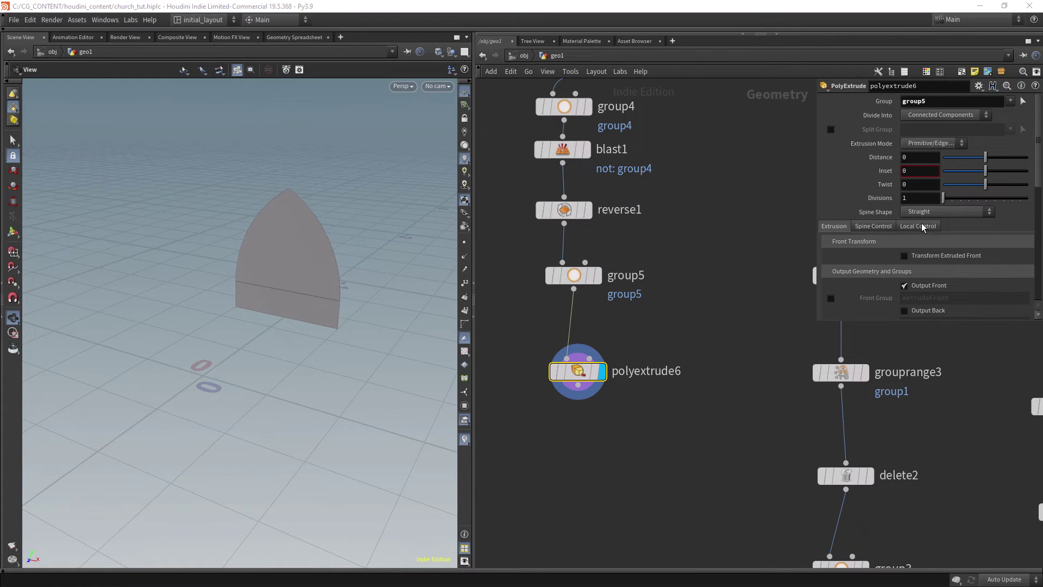
{"action": "left_click", "coordinate": [921, 255]}
{"action": "left_click", "coordinate": [925, 284]}
{"action": "scroll", "coordinate": [959, 215], "scroll_direction": "down", "scroll_amount": 3}
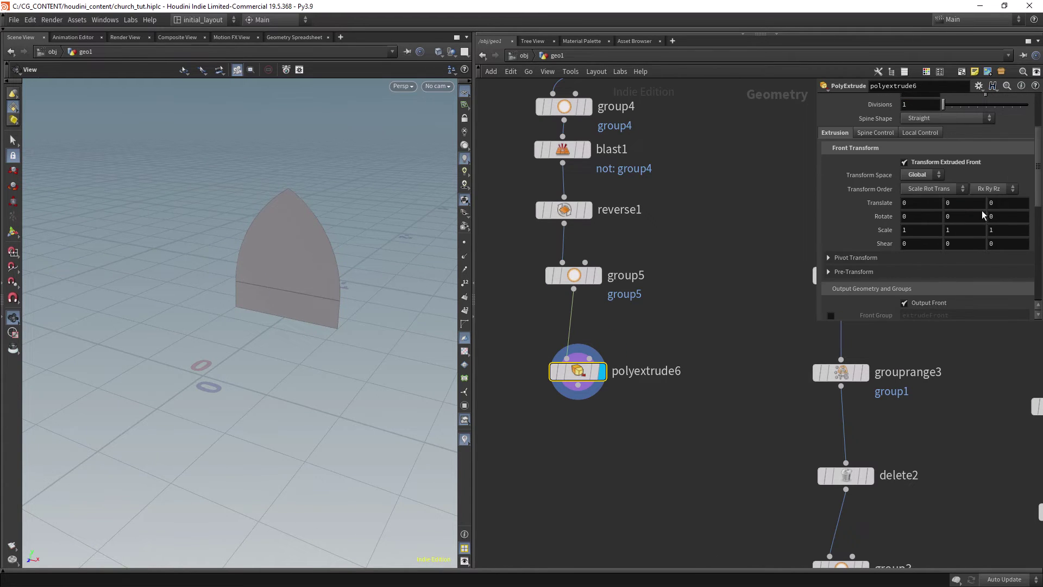
{"action": "type", "text": "-2"}
{"action": "key", "text": "Return"}
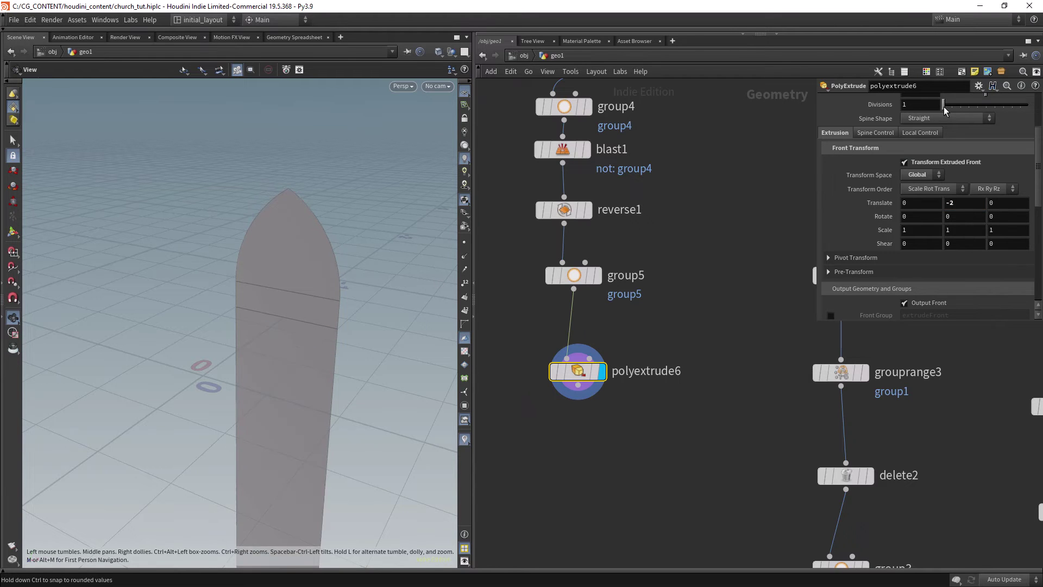
{"action": "mouse_move", "coordinate": [944, 106]}
{"action": "left_mouse_down"}
{"action": "mouse_move", "coordinate": [972, 108]}
{"action": "mouse_move", "coordinate": [963, 108]}
{"action": "left_mouse_up"}
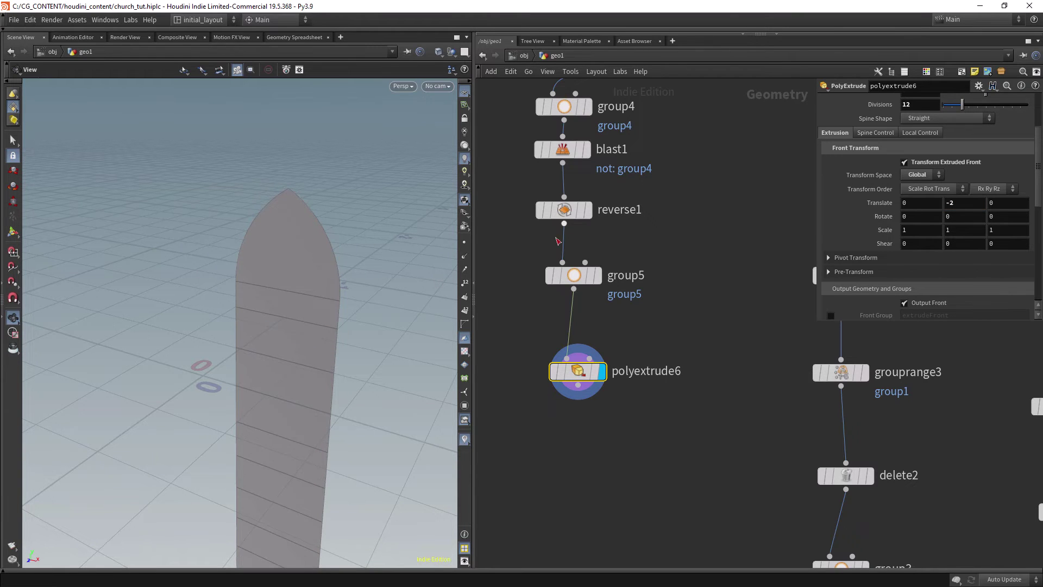
{"action": "scroll", "coordinate": [326, 266], "scroll_direction": "down", "scroll_amount": 3}
{"action": "mouse_move", "coordinate": [321, 261]}
{"action": "left_mouse_down"}
{"action": "mouse_move", "coordinate": [282, 235]}
{"action": "mouse_move", "coordinate": [320, 277]}
{"action": "mouse_move", "coordinate": [330, 270]}
{"action": "left_mouse_up"}
Move the five nodes from group4 to polyextrude6 down beside the grouprange2 branch
{"action": "scroll", "coordinate": [701, 350], "scroll_direction": "down", "scroll_amount": 4}
{"action": "scroll", "coordinate": [601, 207], "scroll_direction": "down", "scroll_amount": 4}
{"action": "left_click_drag", "start_coordinate": [582, 186], "coordinate": [663, 350]}
{"action": "left_click_drag", "start_coordinate": [617, 294], "coordinate": [624, 455]}
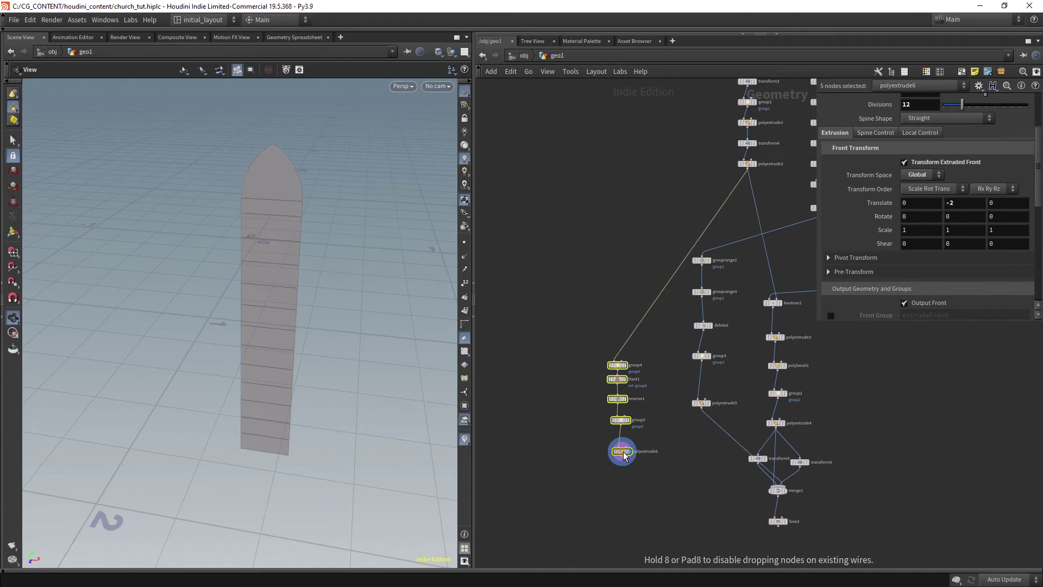
Add and display a Merge node below fuse2, combining fuse2 with the window panel from polyextrude6
{"action": "middle_click_drag", "start_coordinate": [713, 467], "coordinate": [653, 306]}
{"action": "scroll", "coordinate": [617, 334], "scroll_direction": "up", "scroll_amount": 3}
{"action": "scroll", "coordinate": [654, 306], "scroll_direction": "up", "scroll_amount": 1}
{"action": "middle_click_drag", "start_coordinate": [665, 340], "coordinate": [648, 317]}
{"action": "right_click", "coordinate": [709, 432]}
{"action": "type", "text": "merge"}
{"action": "key", "text": "Return"}
{"action": "left_click", "coordinate": [737, 429]}
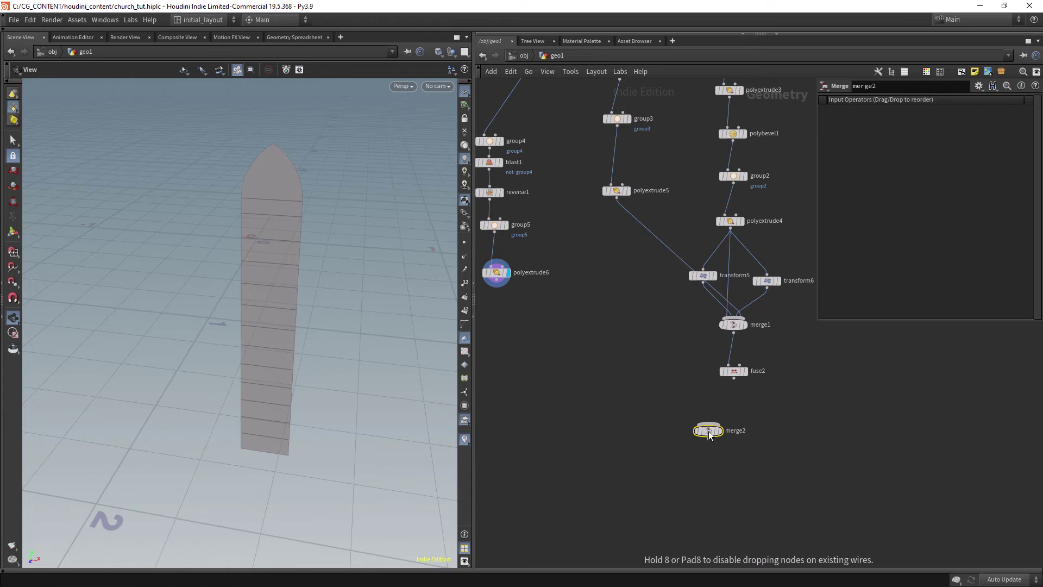
{"action": "left_click", "coordinate": [739, 430]}
{"action": "left_click_drag", "start_coordinate": [521, 301], "coordinate": [739, 421]}
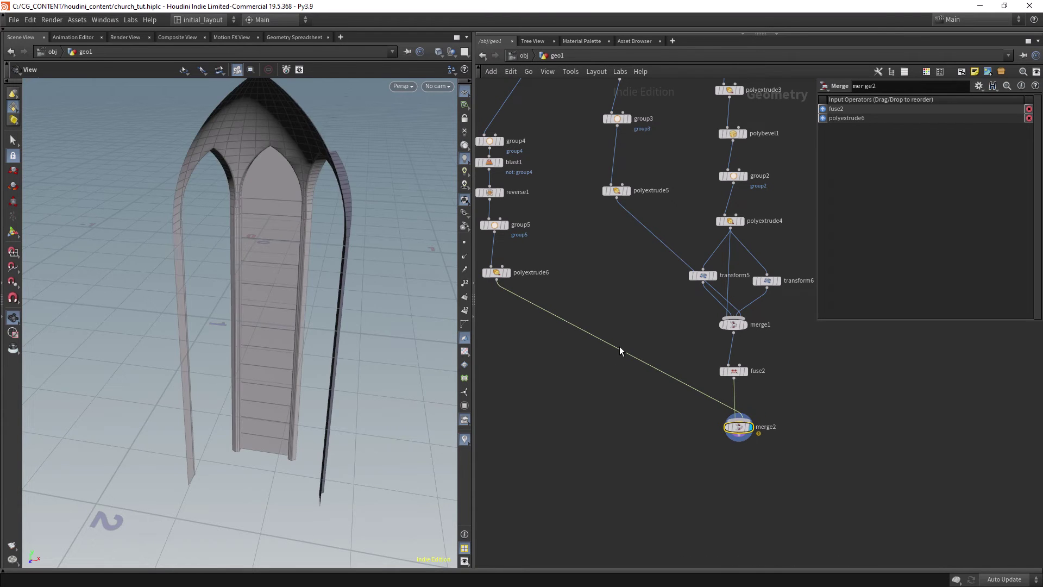
Duplicate the 360/7 rotation Transform node, feed it from polyextrude6 and connect its output to merge2
{"action": "scroll", "coordinate": [292, 308], "scroll_direction": "up", "scroll_amount": 5}
{"action": "mouse_move", "coordinate": [355, 296]}
{"action": "left_mouse_down"}
{"action": "mouse_move", "coordinate": [373, 300]}
{"action": "mouse_move", "coordinate": [317, 305]}
{"action": "mouse_move", "coordinate": [340, 289]}
{"action": "left_mouse_up"}
{"action": "scroll", "coordinate": [328, 324], "scroll_direction": "down", "scroll_amount": 4}
{"action": "scroll", "coordinate": [339, 301], "scroll_direction": "up", "scroll_amount": 3}
{"action": "scroll", "coordinate": [640, 317], "scroll_direction": "down", "scroll_amount": 2}
{"action": "scroll", "coordinate": [631, 321], "scroll_direction": "down", "scroll_amount": 3}
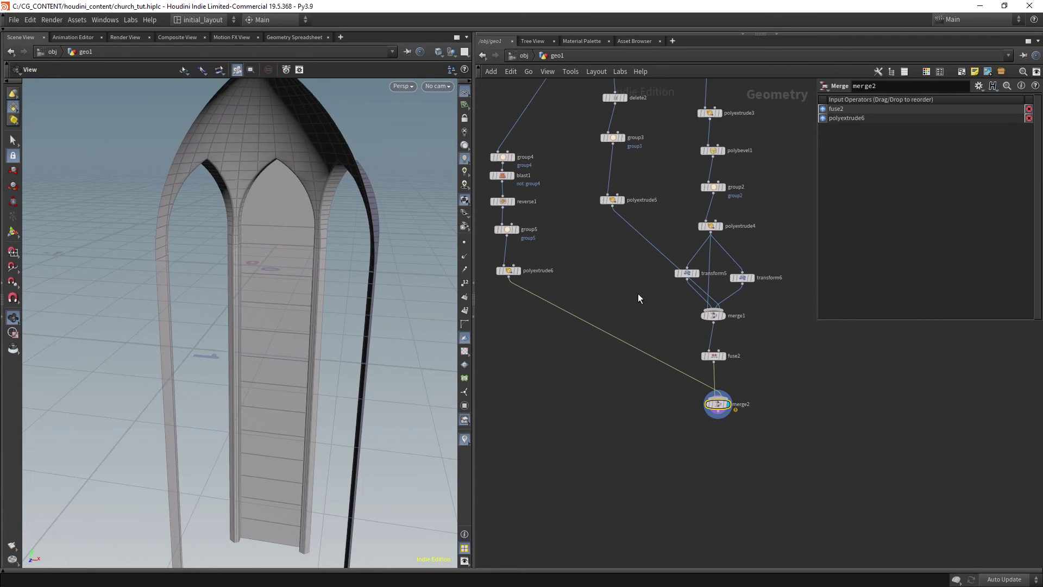
{"action": "left_click", "coordinate": [646, 431]}
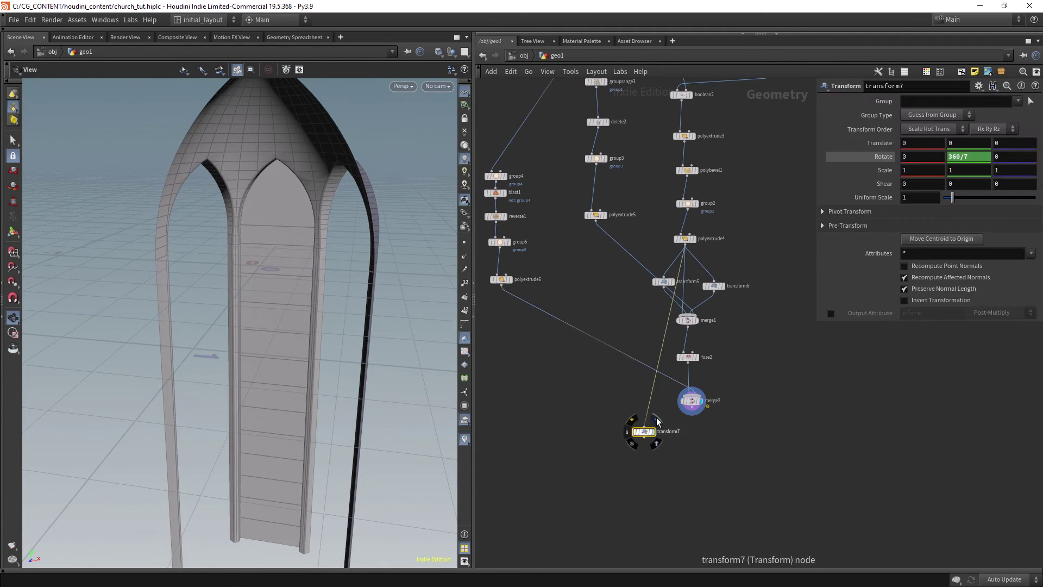
{"action": "left_click_drag", "start_coordinate": [645, 426], "coordinate": [694, 416]}
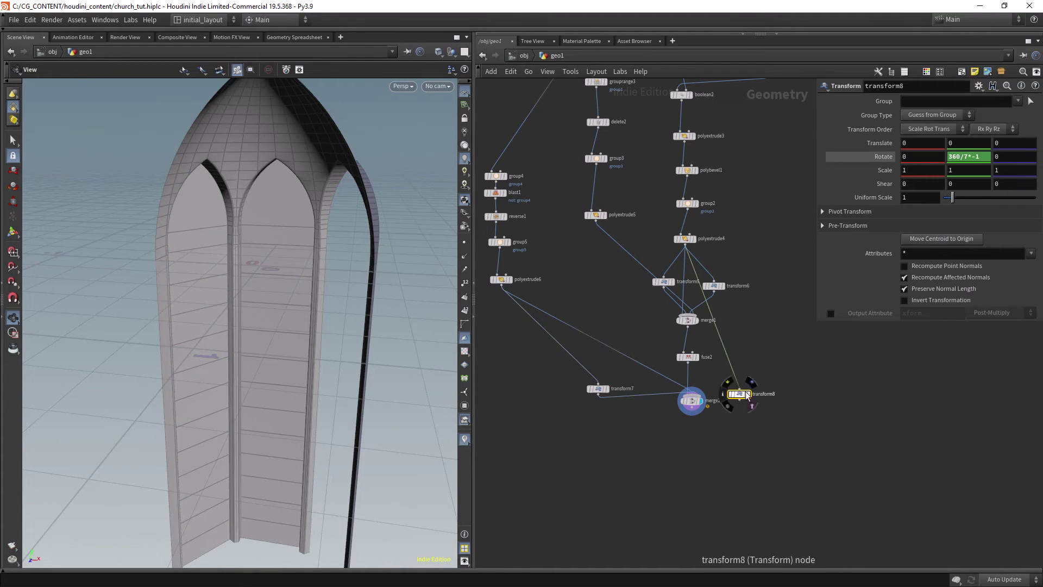
Feed polyextrude6 into transform8, the duplicate with the 360/7*-1 rotation, connect its output to merge2 and save the scene
{"action": "left_click", "coordinate": [739, 387]}
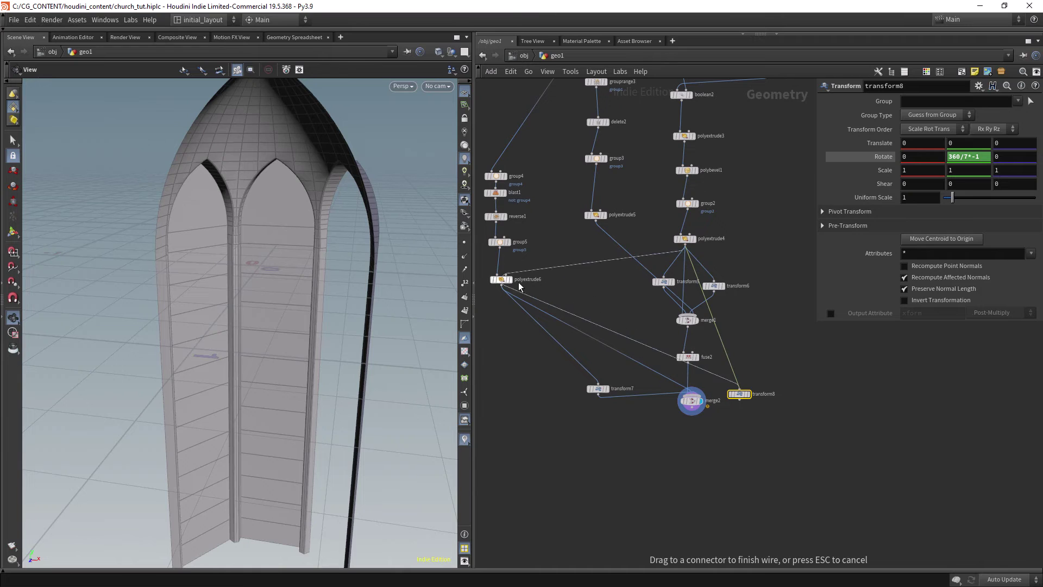
{"action": "left_click", "coordinate": [502, 285]}
{"action": "left_click_drag", "start_coordinate": [740, 403], "coordinate": [702, 406]}
{"action": "key", "text": "ctrl+z"}
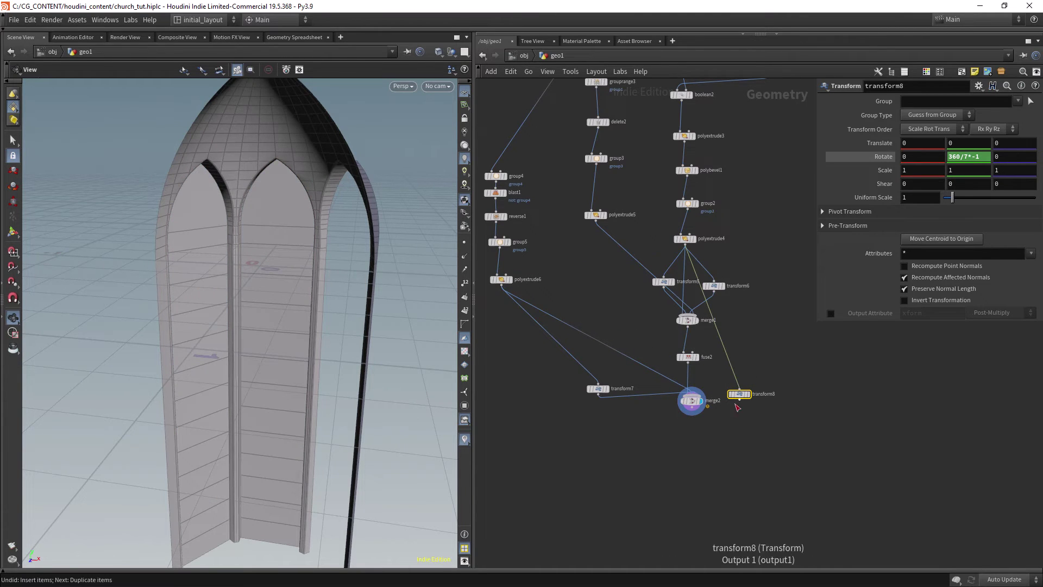
{"action": "left_click", "coordinate": [739, 389]}
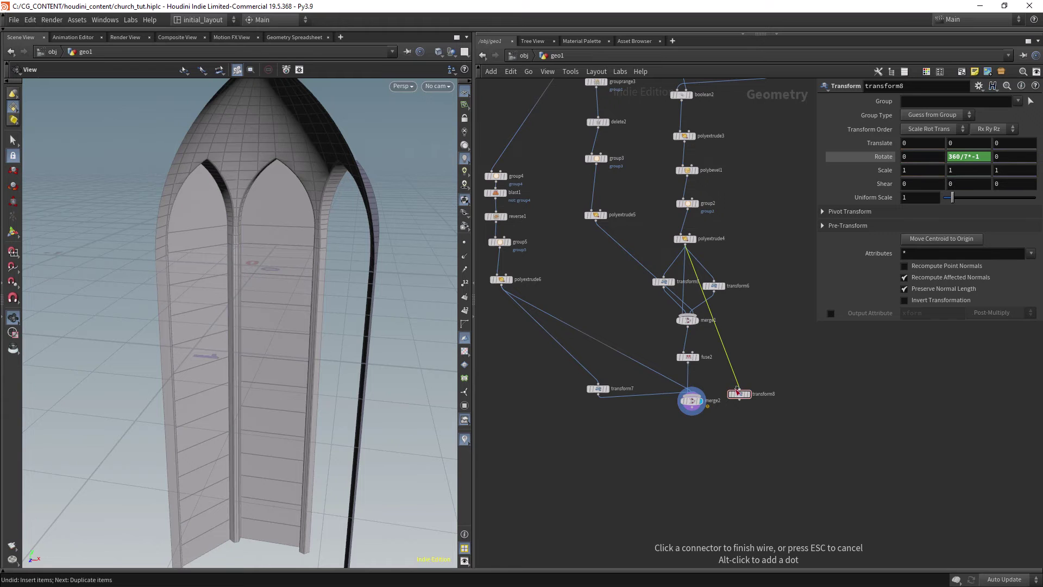
{"action": "left_click", "coordinate": [503, 288]}
{"action": "left_click_drag", "start_coordinate": [740, 402], "coordinate": [697, 405]}
{"action": "left_click_drag", "start_coordinate": [321, 367], "coordinate": [349, 342]}
{"action": "key", "text": "ctrl+s"}
Step the display through the nodes of the main branch, ending on fuse2
{"action": "middle_click_drag", "start_coordinate": [759, 312], "coordinate": [654, 282]}
{"action": "scroll", "coordinate": [654, 282], "scroll_direction": "up", "scroll_amount": 2}
{"action": "left_click", "coordinate": [543, 235]}
{"action": "left_click", "coordinate": [546, 286]}
{"action": "middle_click_drag", "start_coordinate": [575, 367], "coordinate": [611, 251]}
{"action": "left_click", "coordinate": [583, 291]}
{"action": "middle_click_drag", "start_coordinate": [610, 338], "coordinate": [617, 284]}
{"action": "left_click", "coordinate": [593, 336]}
{"action": "scroll", "coordinate": [624, 274], "scroll_direction": "down", "scroll_amount": 3}
{"action": "middle_click_drag", "start_coordinate": [630, 346], "coordinate": [626, 277]}
{"action": "scroll", "coordinate": [612, 278], "scroll_direction": "up", "scroll_amount": 2}
{"action": "scroll", "coordinate": [619, 288], "scroll_direction": "up", "scroll_amount": 2}
Move merge2, transform7 and transform8 lower in the network, with the two transforms on either side above the merge
{"action": "left_click_drag", "start_coordinate": [657, 415], "coordinate": [524, 334]}
{"action": "left_click", "coordinate": [610, 359]}
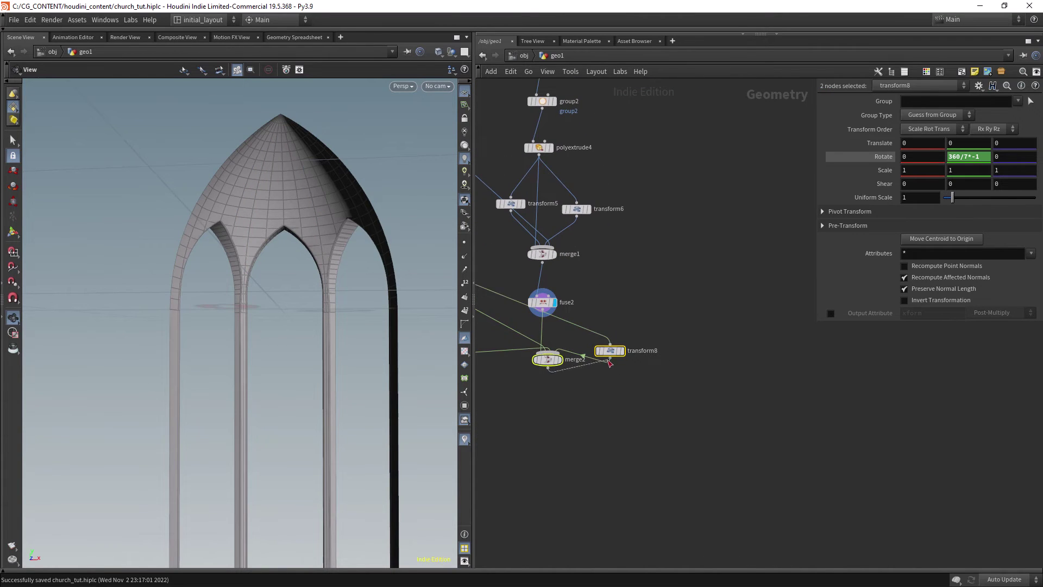
{"action": "left_click", "coordinate": [614, 389]}
{"action": "left_click_drag", "start_coordinate": [610, 351], "coordinate": [589, 422]}
{"action": "left_click", "coordinate": [628, 356]}
{"action": "scroll", "coordinate": [646, 345], "scroll_direction": "down", "scroll_amount": 4}
{"action": "scroll", "coordinate": [572, 337], "scroll_direction": "up", "scroll_amount": 5}
{"action": "middle_click_drag", "start_coordinate": [573, 337], "coordinate": [630, 380]}
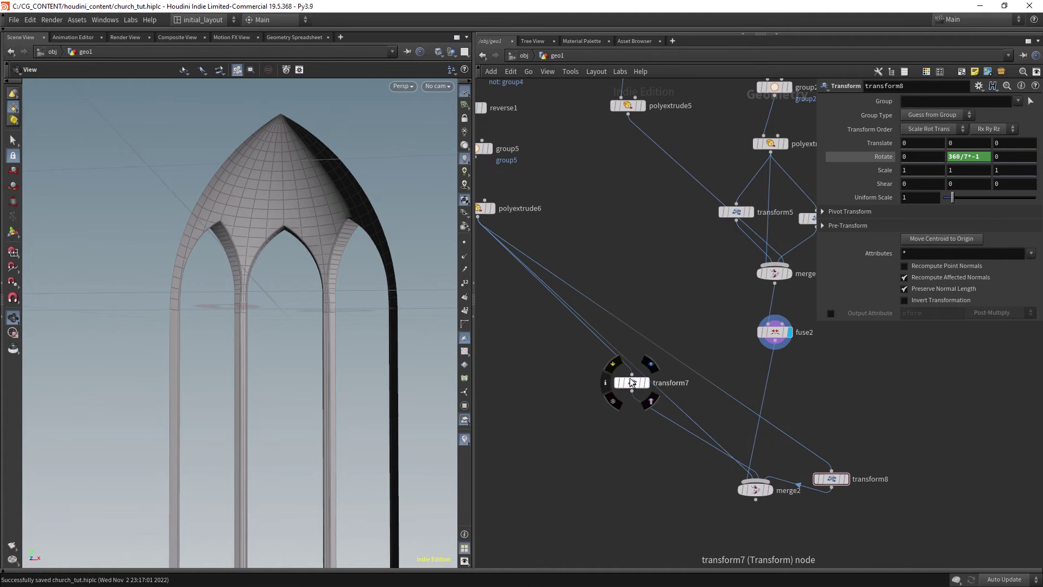
{"action": "left_click_drag", "start_coordinate": [630, 380], "coordinate": [712, 428]}
{"action": "left_click_drag", "start_coordinate": [831, 478], "coordinate": [841, 419]}
{"action": "middle_click_drag", "start_coordinate": [797, 445], "coordinate": [631, 399]}
{"action": "left_click_drag", "start_coordinate": [590, 444], "coordinate": [626, 430]}
Move the five window panel nodes from group4 to polyextrude6 down closer to the transforms
{"action": "middle_click_drag", "start_coordinate": [546, 326], "coordinate": [688, 437]}
{"action": "scroll", "coordinate": [688, 437], "scroll_direction": "down", "scroll_amount": 5}
{"action": "left_click_drag", "start_coordinate": [514, 217], "coordinate": [601, 400]}
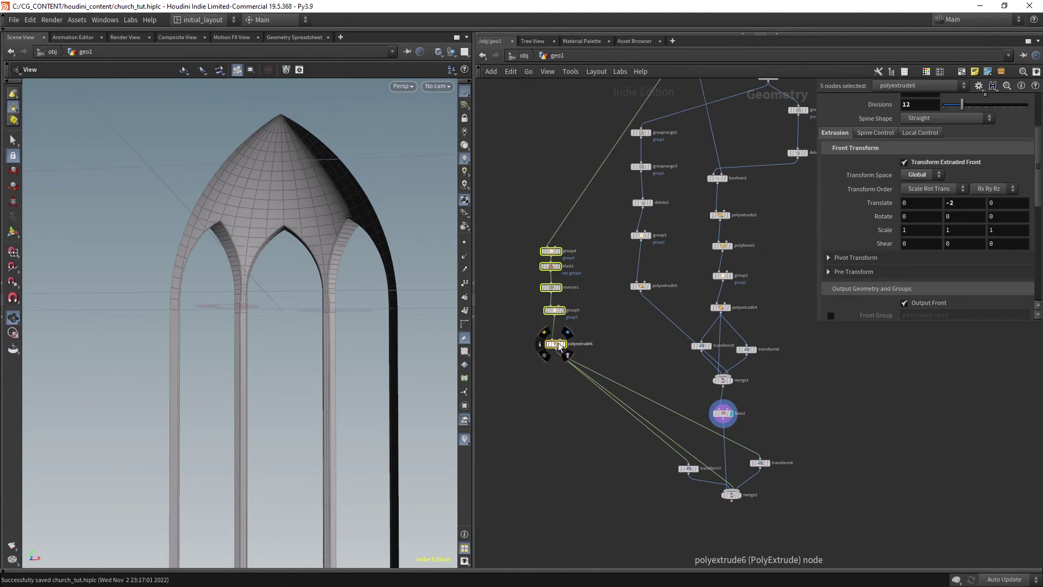
{"action": "left_click_drag", "start_coordinate": [558, 347], "coordinate": [593, 398]}
{"action": "middle_click_drag", "start_coordinate": [830, 416], "coordinate": [722, 356]}
{"action": "scroll", "coordinate": [722, 356], "scroll_direction": "up", "scroll_amount": 3}
{"action": "left_click_drag", "start_coordinate": [555, 265], "coordinate": [532, 271]}
{"action": "left_click_drag", "start_coordinate": [583, 354], "coordinate": [590, 354]}
{"action": "middle_click_drag", "start_coordinate": [632, 356], "coordinate": [591, 355]}
{"action": "key", "text": "Tab"}
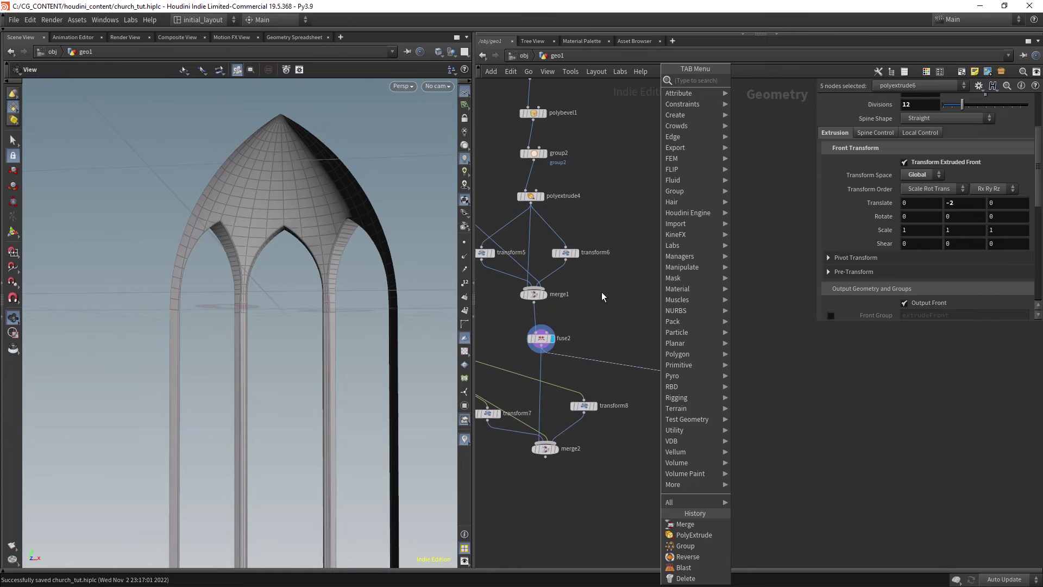
{"action": "key", "text": "Escape"}
{"action": "key", "text": "s"}
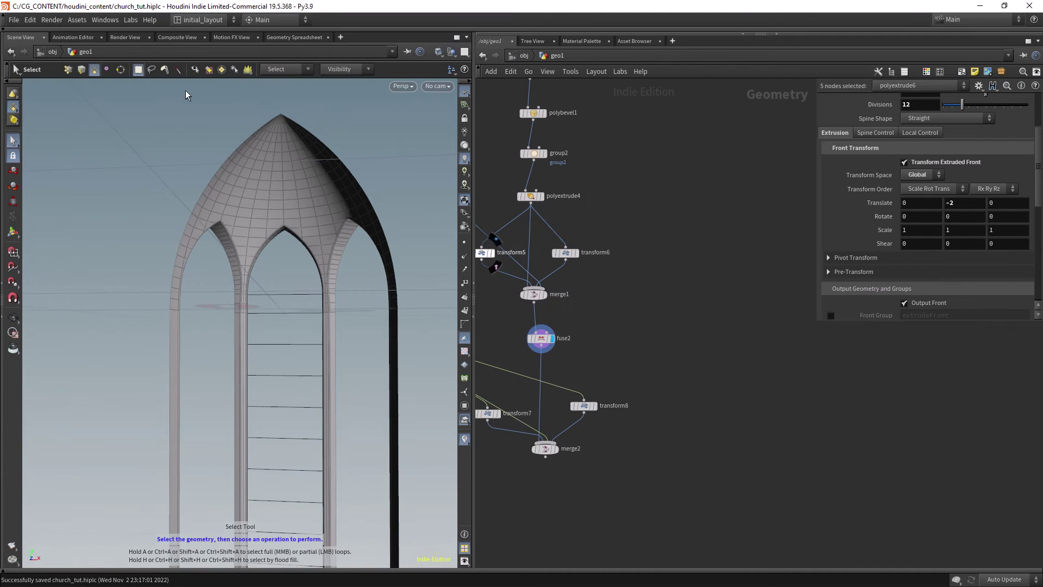
{"action": "left_click", "coordinate": [82, 69]}
{"action": "scroll", "coordinate": [294, 159], "scroll_direction": "up", "scroll_amount": 5}
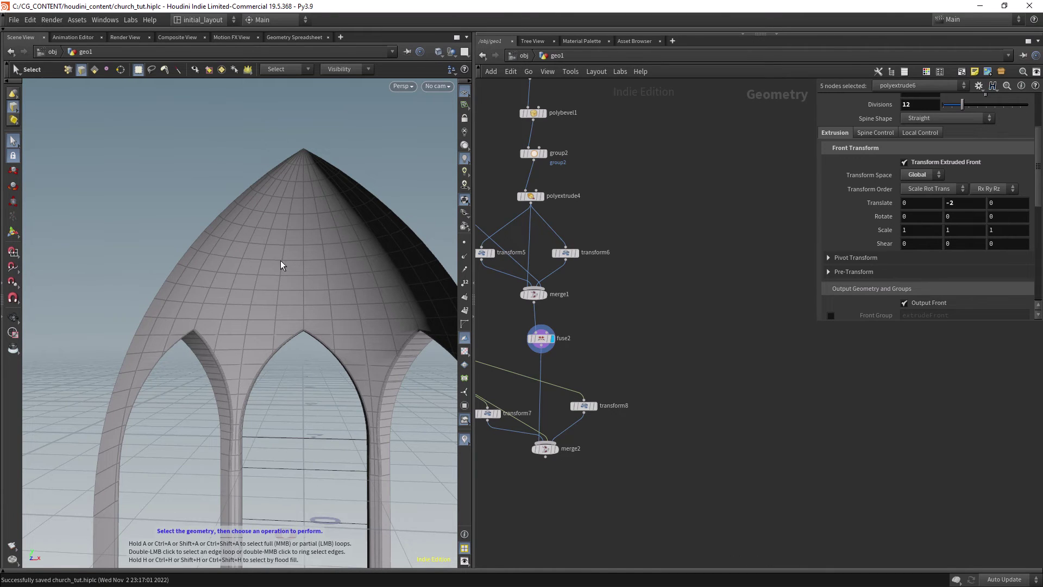
{"action": "left_click", "coordinate": [13, 318]}
{"action": "left_click", "coordinate": [13, 141]}
{"action": "left_click", "coordinate": [302, 211]}
{"action": "left_click", "coordinate": [67, 71]}
{"action": "left_click_drag", "start_coordinate": [259, 321], "coordinate": [334, 381]}
{"action": "middle_click_drag", "start_coordinate": [311, 389], "coordinate": [252, 256], "text": "alt"}
{"action": "left_click_drag", "start_coordinate": [251, 256], "coordinate": [259, 246], "text": "alt"}
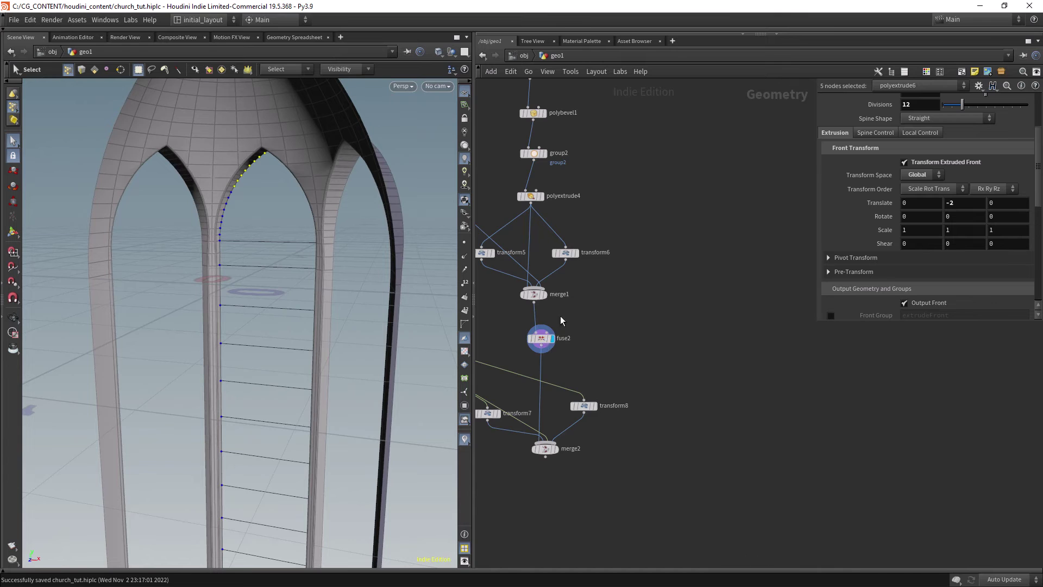
Make fuse2 the current node and select the vertical edge loop running from the dome's apex down one pillar beside the middle arch
{"action": "left_click", "coordinate": [541, 337]}
{"action": "middle_click_drag", "start_coordinate": [216, 127], "coordinate": [191, 207], "text": "alt"}
{"action": "left_click_drag", "start_coordinate": [191, 207], "coordinate": [189, 192], "text": "alt"}
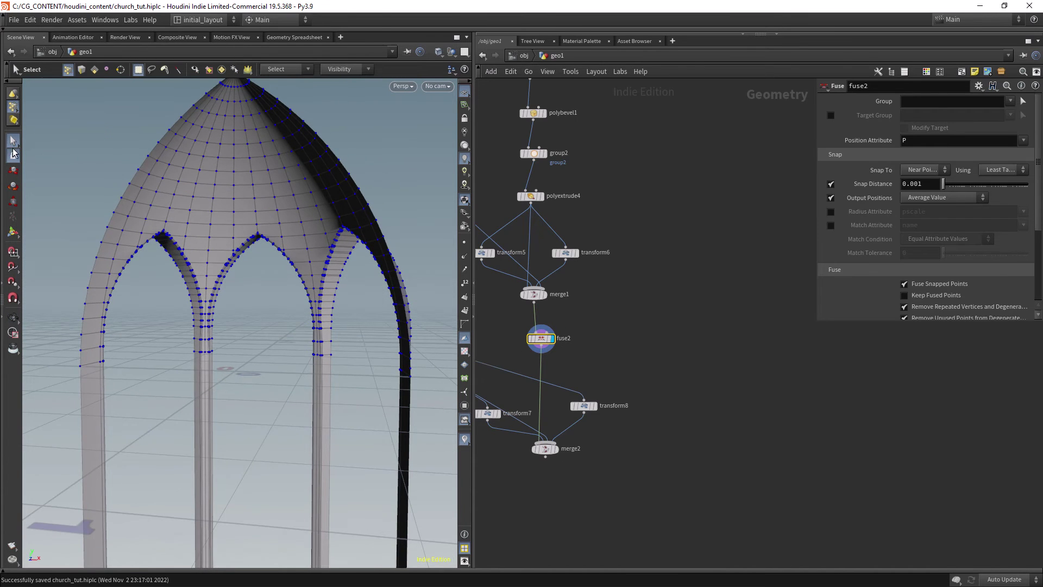
{"action": "key", "text": "Escape"}
{"action": "left_click_drag", "start_coordinate": [237, 103], "coordinate": [257, 158]}
{"action": "key", "text": "s"}
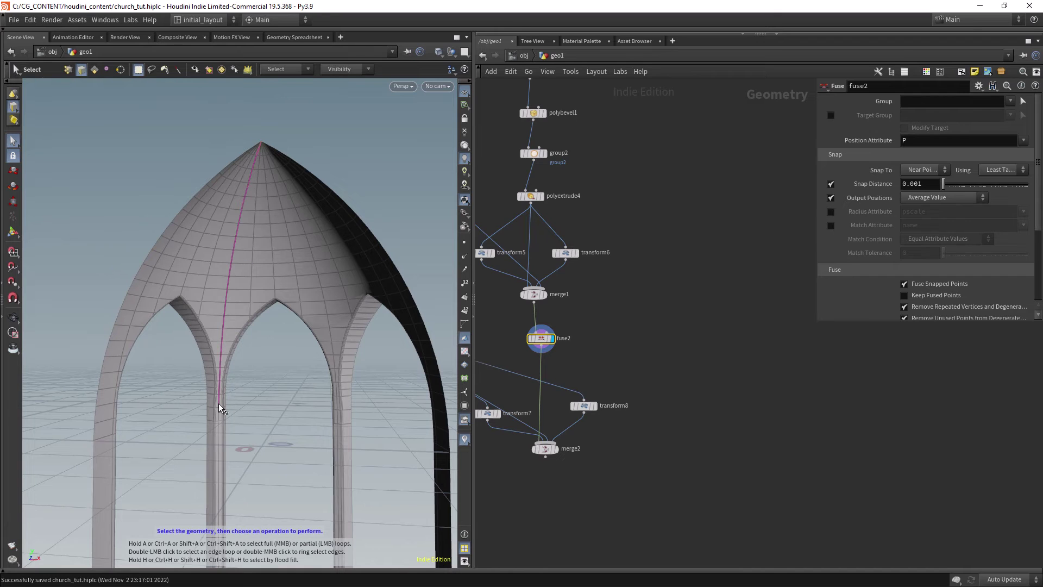
{"action": "left_click", "coordinate": [218, 450]}
{"action": "key", "text": "ctrl+z"}
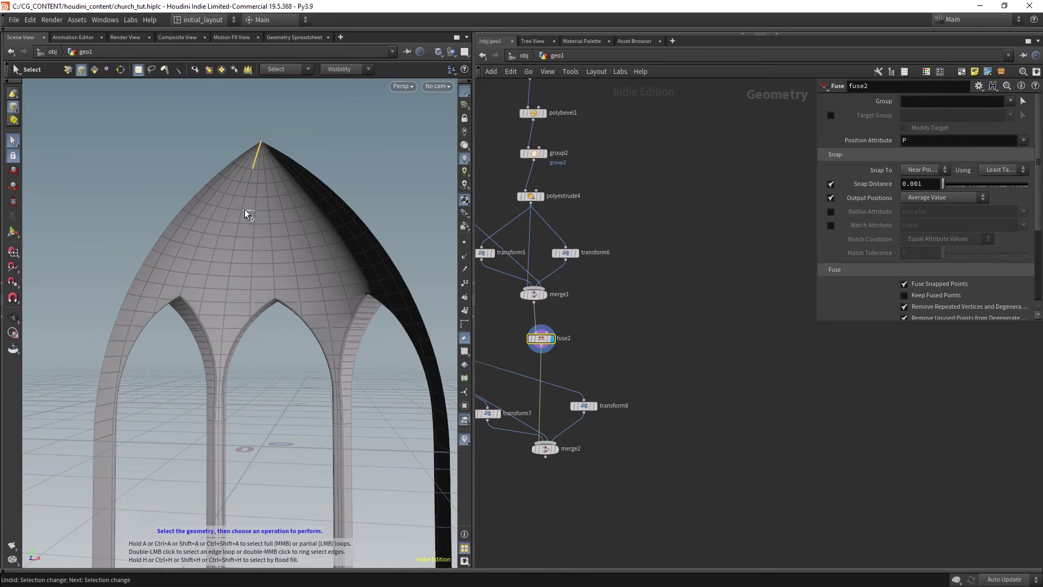
{"action": "left_click", "coordinate": [218, 473]}
{"action": "right_click_drag", "start_coordinate": [260, 469], "coordinate": [193, 414], "text": "alt"}
{"action": "middle_click_drag", "start_coordinate": [192, 414], "coordinate": [208, 377], "text": "alt"}
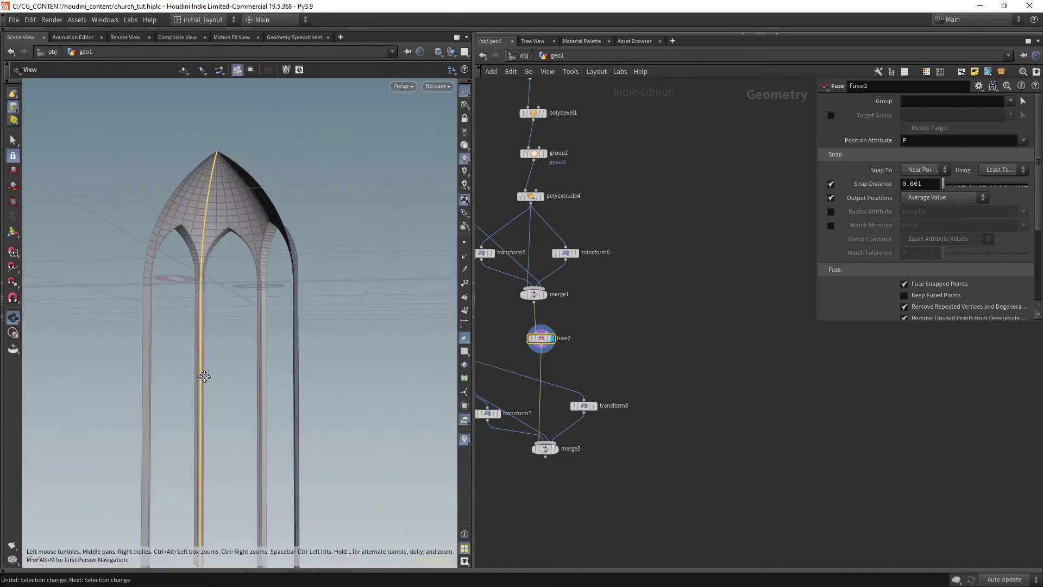
{"action": "right_click_drag", "start_coordinate": [191, 407], "coordinate": [214, 307], "text": "alt"}
{"action": "left_click_drag", "start_coordinate": [214, 308], "coordinate": [188, 299], "text": "alt"}
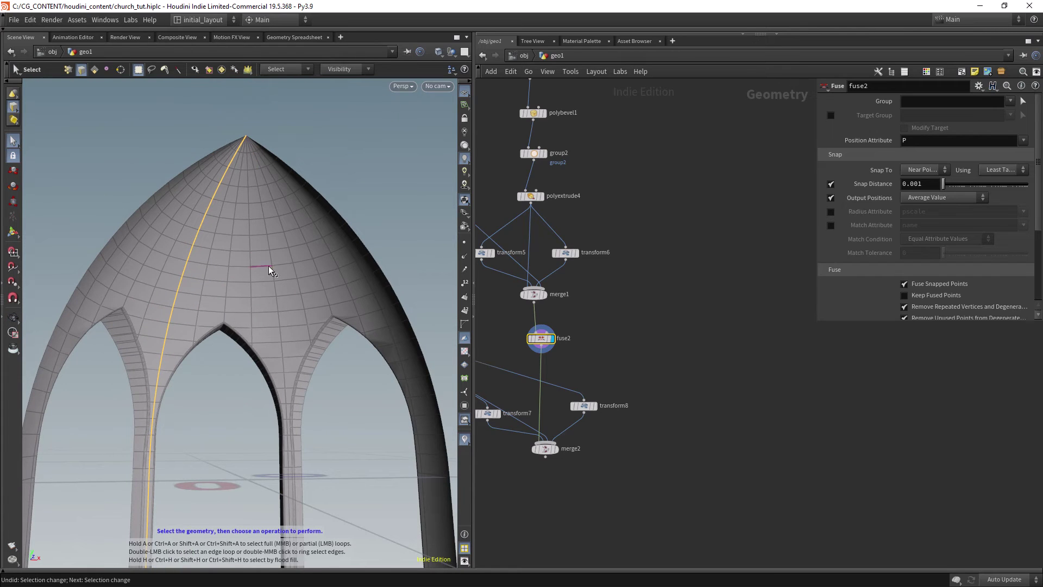
Add the loop along the middle arch's other pillar and the boundary edge loops on one side of the dome to the selection
{"action": "middle_click", "coordinate": [288, 499], "text": "shift"}
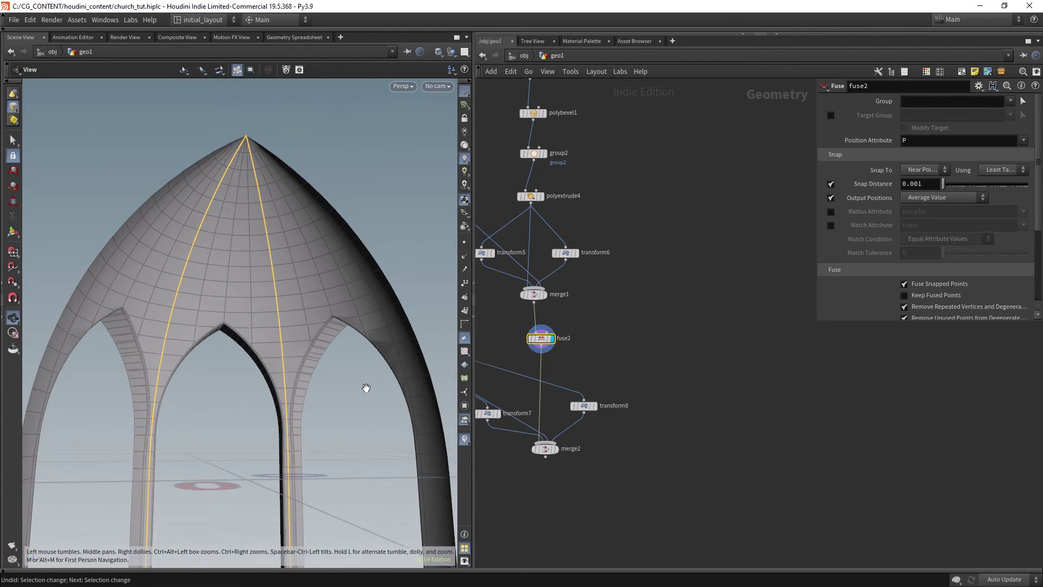
{"action": "right_click_drag", "start_coordinate": [382, 396], "coordinate": [280, 238], "text": "alt"}
{"action": "left_click_drag", "start_coordinate": [279, 237], "coordinate": [271, 132], "text": "alt"}
{"action": "key", "text": "s"}
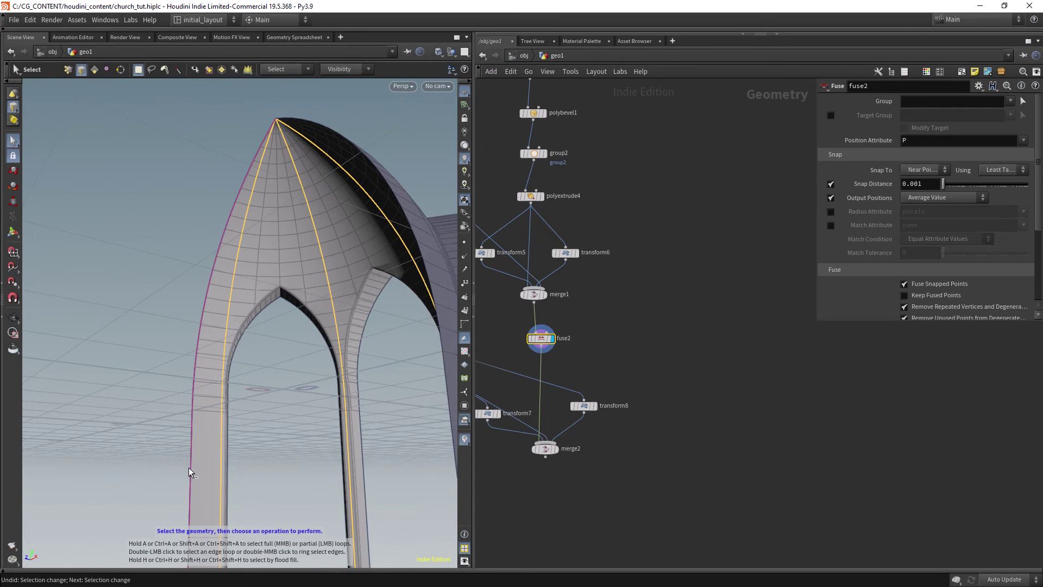
{"action": "right_click_drag", "start_coordinate": [340, 342], "coordinate": [261, 296], "text": "alt"}
{"action": "right_click_drag", "start_coordinate": [262, 206], "coordinate": [297, 207], "text": "alt"}
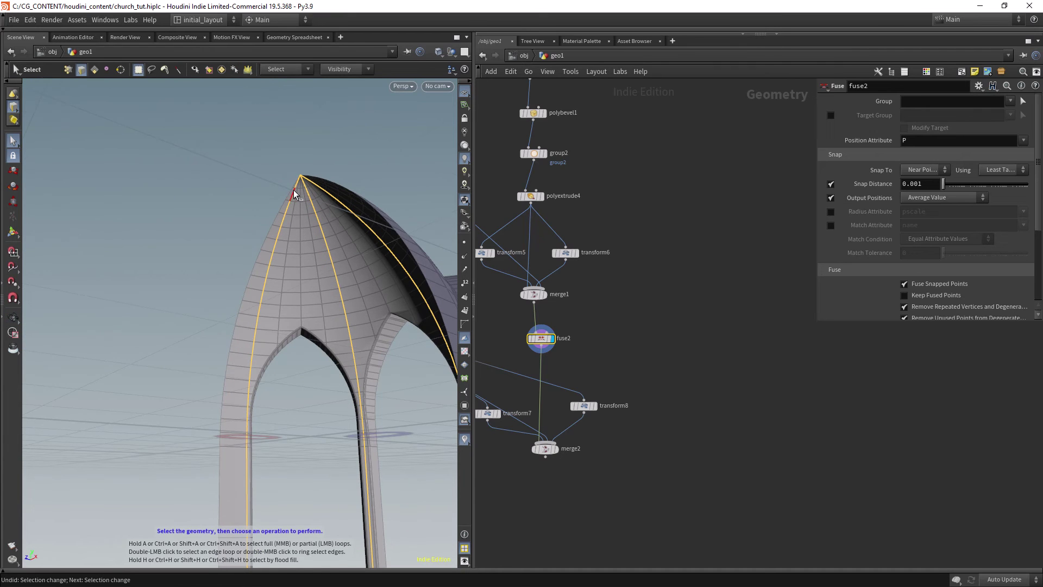
{"action": "middle_click", "coordinate": [219, 468], "text": "shift"}
Add the boundary edge loops on the opposite side of the dome segment to the edge selection
{"action": "right_click_drag", "start_coordinate": [357, 356], "coordinate": [331, 320], "text": "alt"}
{"action": "left_click_drag", "start_coordinate": [332, 320], "coordinate": [288, 267], "text": "alt"}
{"action": "right_click_drag", "start_coordinate": [288, 267], "coordinate": [317, 264], "text": "alt"}
{"action": "left_click_drag", "start_coordinate": [234, 220], "coordinate": [220, 190]}
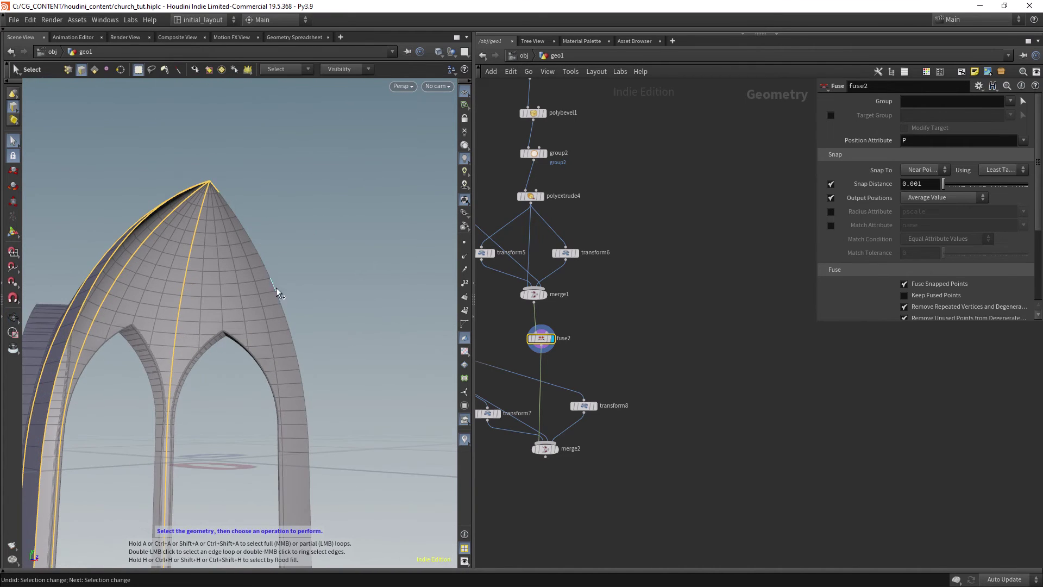
{"action": "left_click_drag", "start_coordinate": [321, 446], "coordinate": [269, 254]}
{"action": "key", "text": "s"}
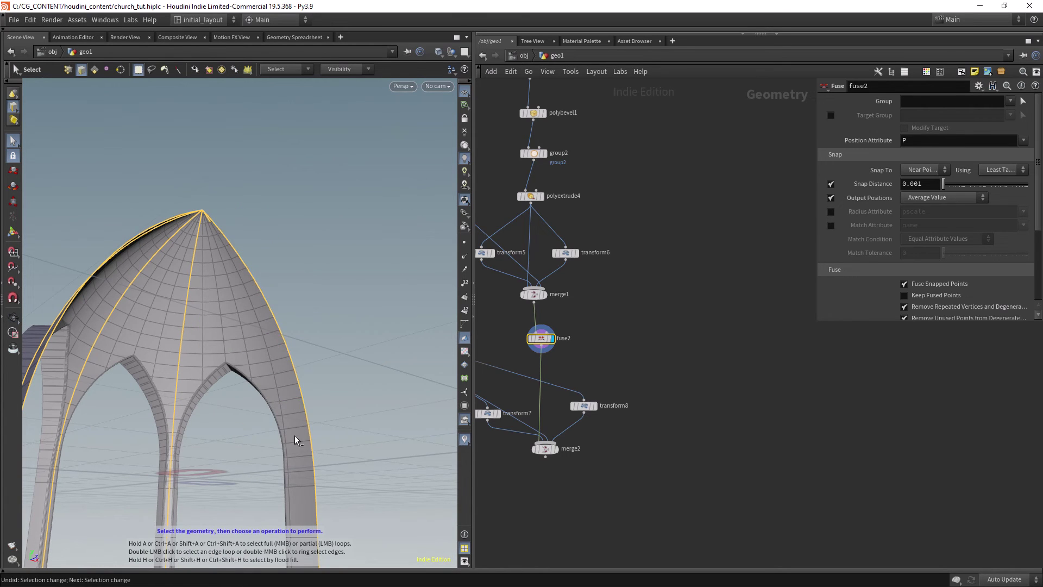
{"action": "left_click", "coordinate": [280, 432], "text": "shift"}
{"action": "left_click", "coordinate": [276, 396], "text": "shift"}
{"action": "left_click_drag", "start_coordinate": [283, 179], "coordinate": [251, 226], "text": "alt"}
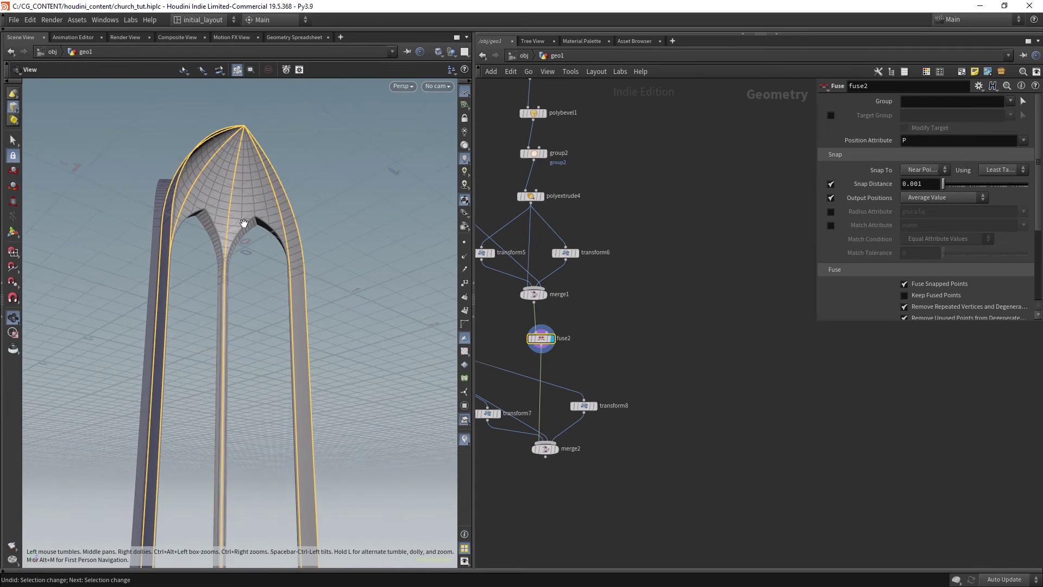
{"action": "scroll", "coordinate": [252, 226], "scroll_direction": "down", "scroll_amount": 4}
{"action": "left_click_drag", "start_coordinate": [255, 288], "coordinate": [249, 261], "text": "alt"}
{"action": "scroll", "coordinate": [288, 265], "scroll_direction": "up", "scroll_amount": 5}
Create an edge group named group6 from the selected loops and place its node to the side of fuse2
{"action": "key", "text": "Tab"}
{"action": "mouse_move", "coordinate": [305, 233]}
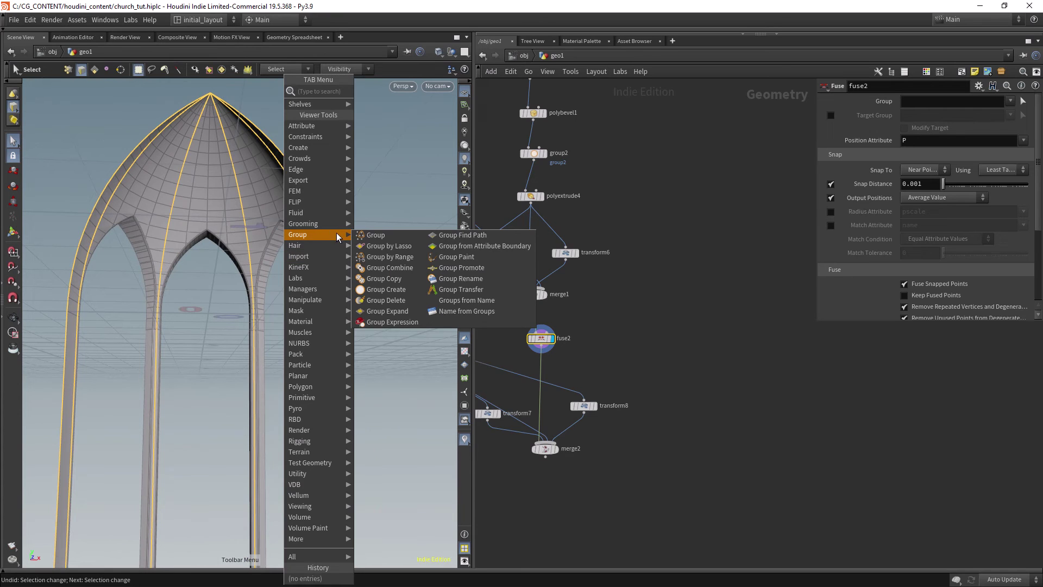
{"action": "left_click", "coordinate": [446, 262]}
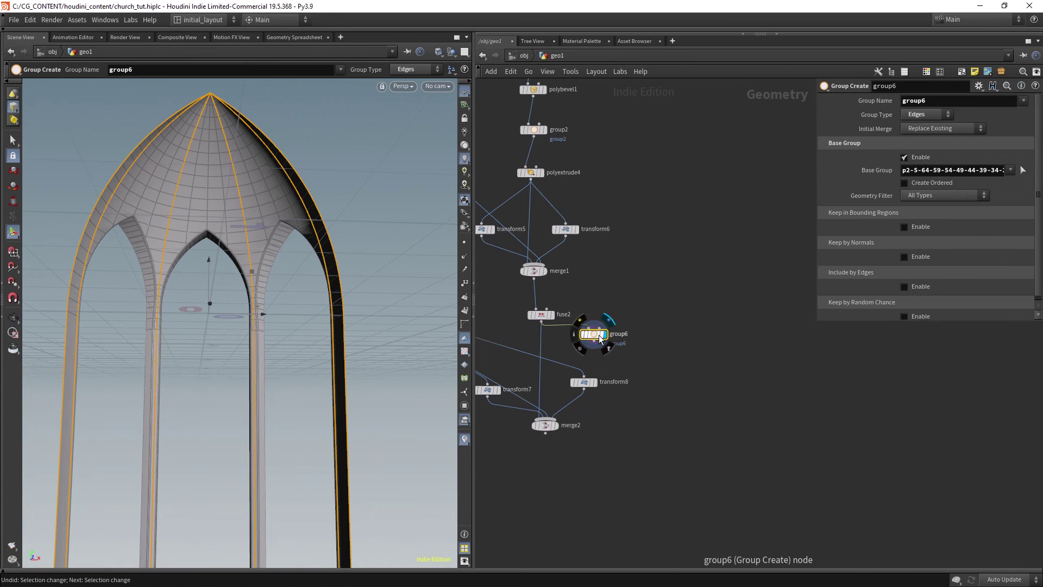
{"action": "left_click_drag", "start_coordinate": [600, 338], "coordinate": [645, 339]}
{"action": "scroll", "coordinate": [319, 266], "scroll_direction": "up", "scroll_amount": 2}
{"action": "mouse_move", "coordinate": [319, 266]}
{"action": "left_mouse_down", "text": "alt"}
{"action": "mouse_move", "coordinate": [333, 284]}
{"action": "mouse_move", "coordinate": [314, 256]}
{"action": "left_mouse_up", "text": "alt"}
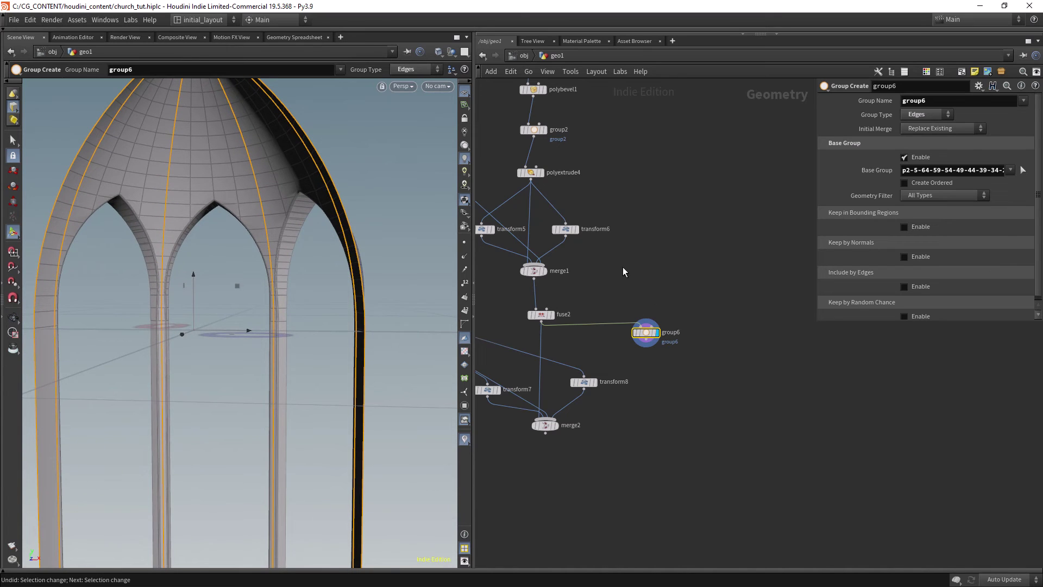
{"action": "left_click_drag", "start_coordinate": [272, 298], "coordinate": [318, 296], "text": "alt"}
{"action": "left_click", "coordinate": [13, 143]}
{"action": "left_click_drag", "start_coordinate": [396, 303], "coordinate": [368, 306], "text": "alt"}
Add and display a Dissolve node after group6 and set its Group to group6
{"action": "left_click", "coordinate": [646, 340]}
{"action": "key", "text": "Tab"}
{"action": "type", "text": "diss"}
{"action": "key", "text": "Return"}
{"action": "left_click", "coordinate": [657, 401]}
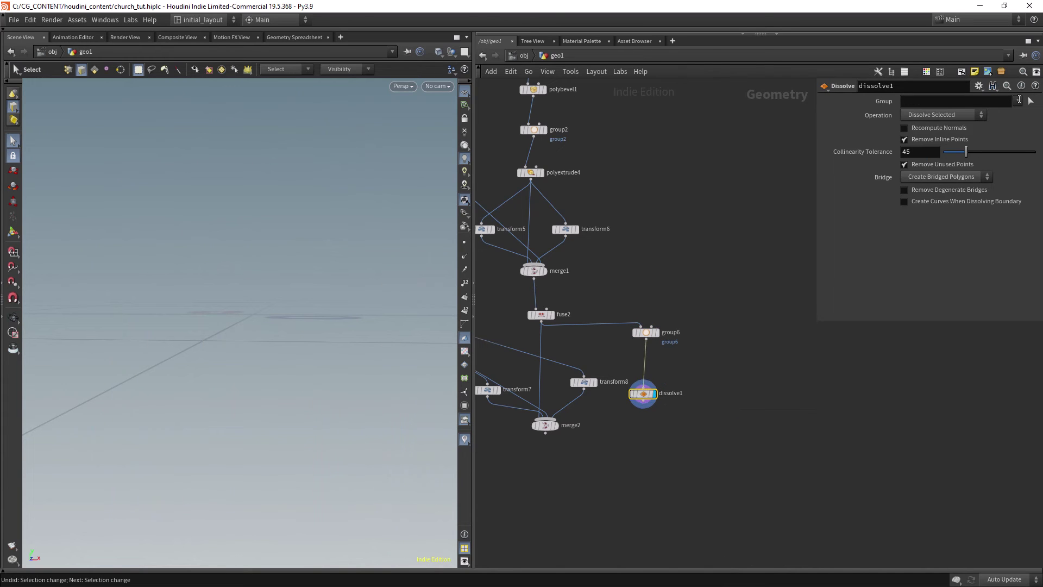
{"action": "left_click", "coordinate": [1018, 101]}
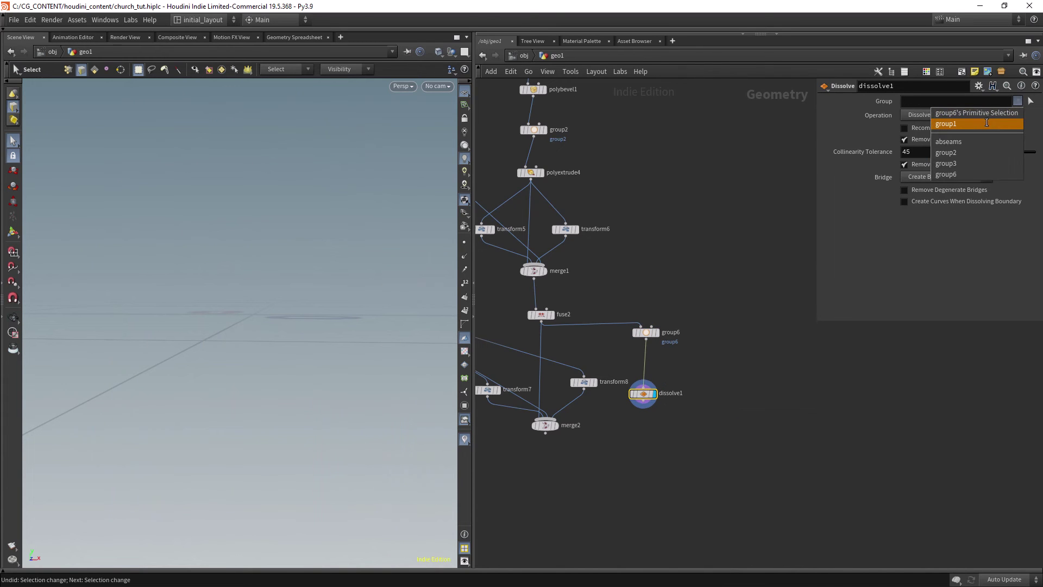
{"action": "left_click", "coordinate": [959, 175]}
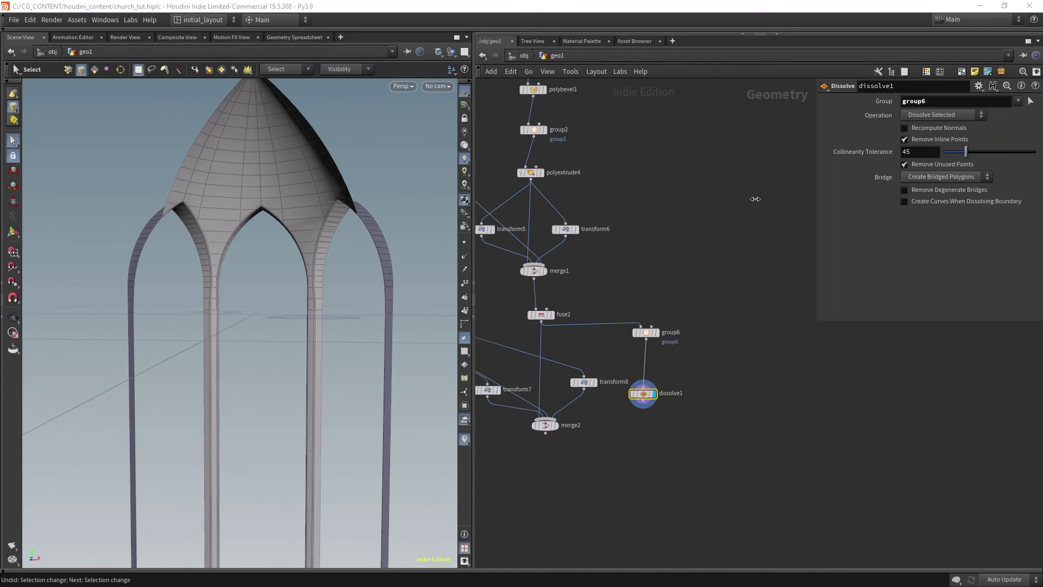
Set the Dissolve operation to Dissolve Non-Selected, enable Create Curves When Dissolving Boundary and disable Remove Unused Points
{"action": "left_click", "coordinate": [942, 114]}
{"action": "left_click", "coordinate": [937, 126]}
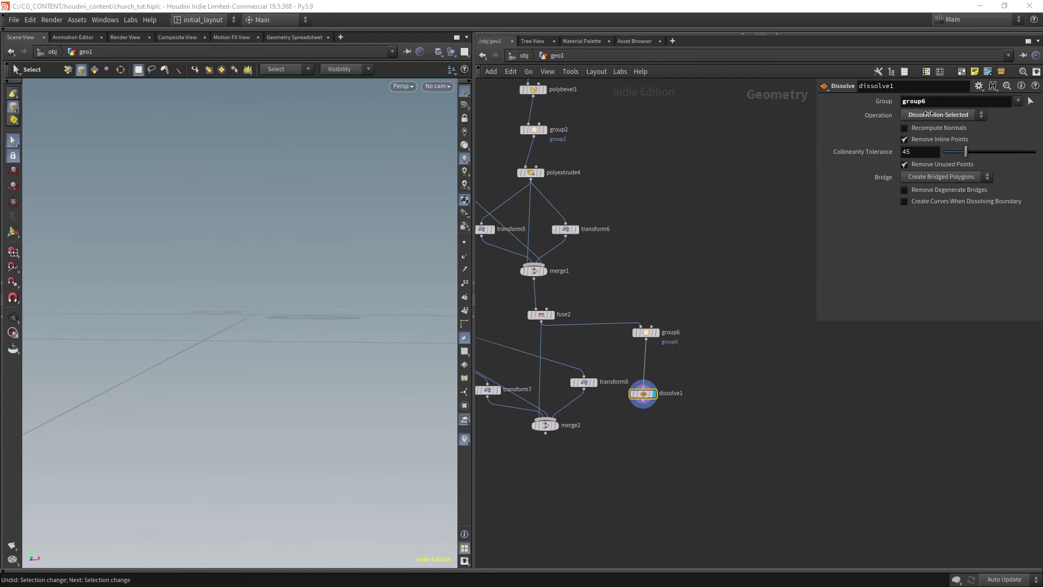
{"action": "left_click", "coordinate": [921, 201]}
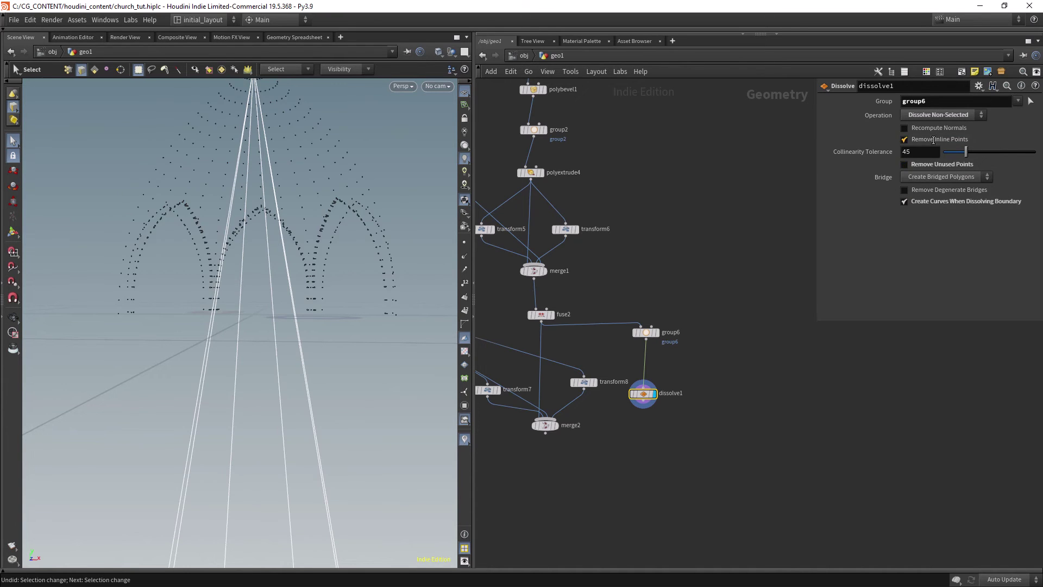
Try Dissolve Selected on dissolve1, return it to Dissolve Non-Selected and disable Remove Inline Points
{"action": "left_click", "coordinate": [940, 114]}
{"action": "left_click", "coordinate": [932, 115]}
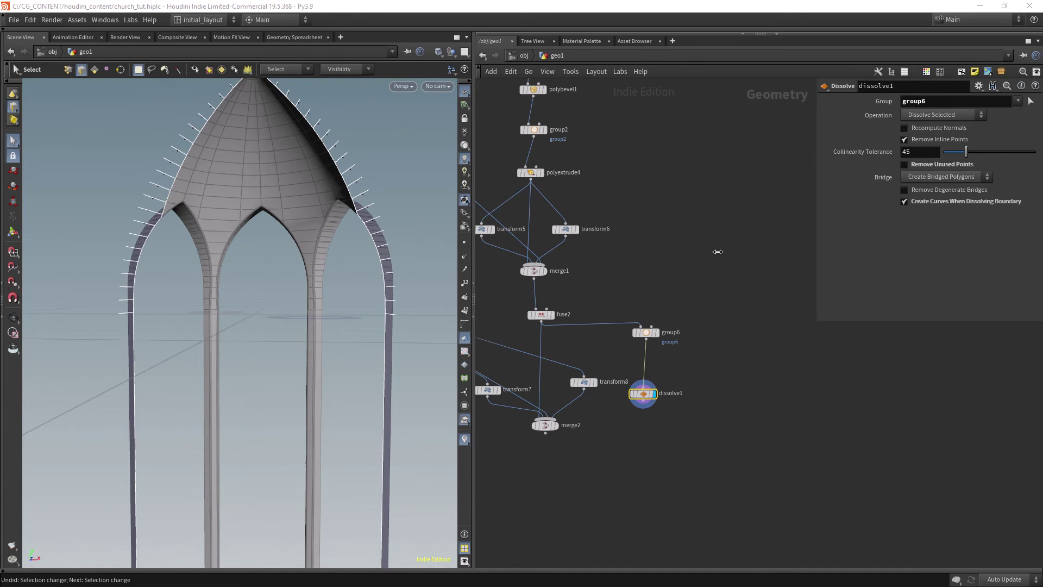
{"action": "right_click_drag", "start_coordinate": [717, 252], "coordinate": [711, 222]}
{"action": "middle_click_drag", "start_coordinate": [729, 217], "coordinate": [766, 212]}
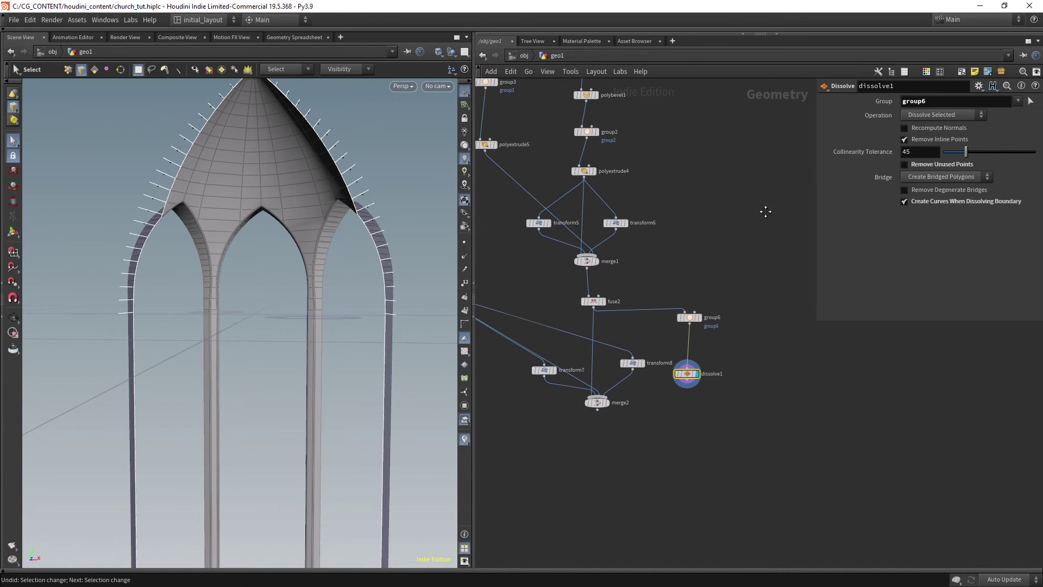
{"action": "left_click", "coordinate": [945, 115]}
{"action": "left_click", "coordinate": [937, 127]}
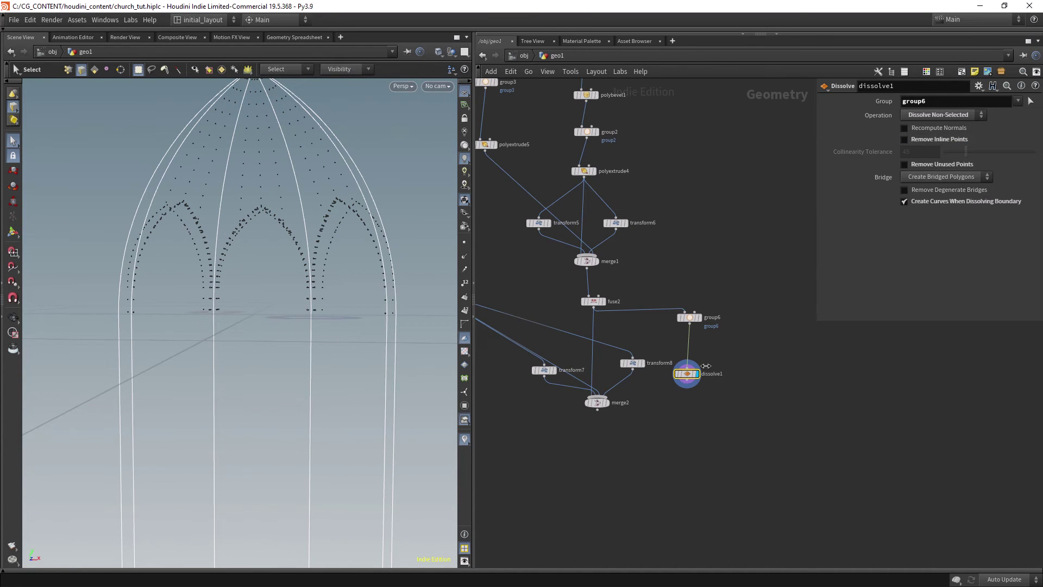
{"action": "left_click", "coordinate": [931, 125]}
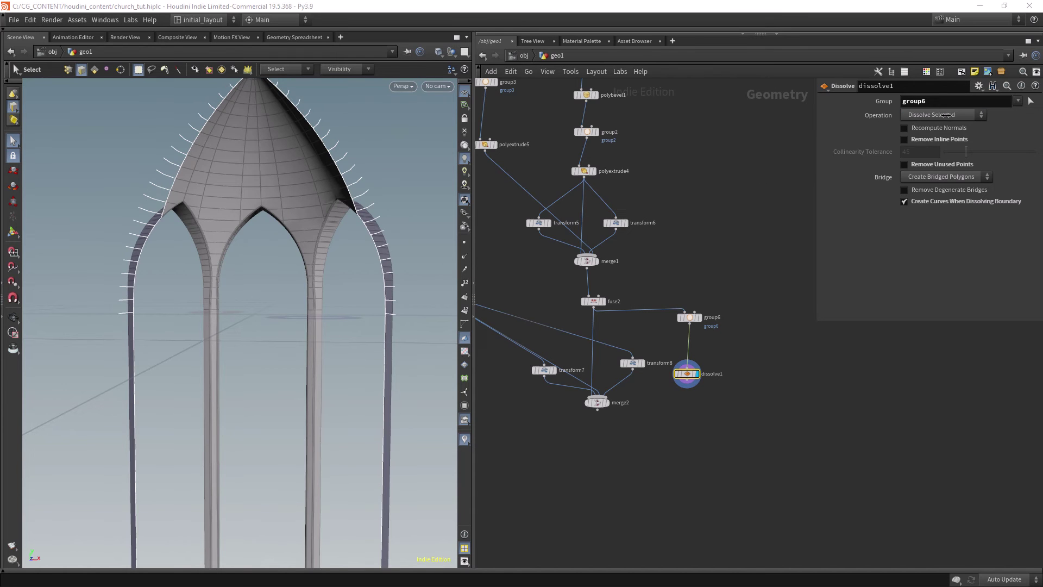
{"action": "left_click", "coordinate": [944, 115]}
{"action": "left_click", "coordinate": [938, 136]}
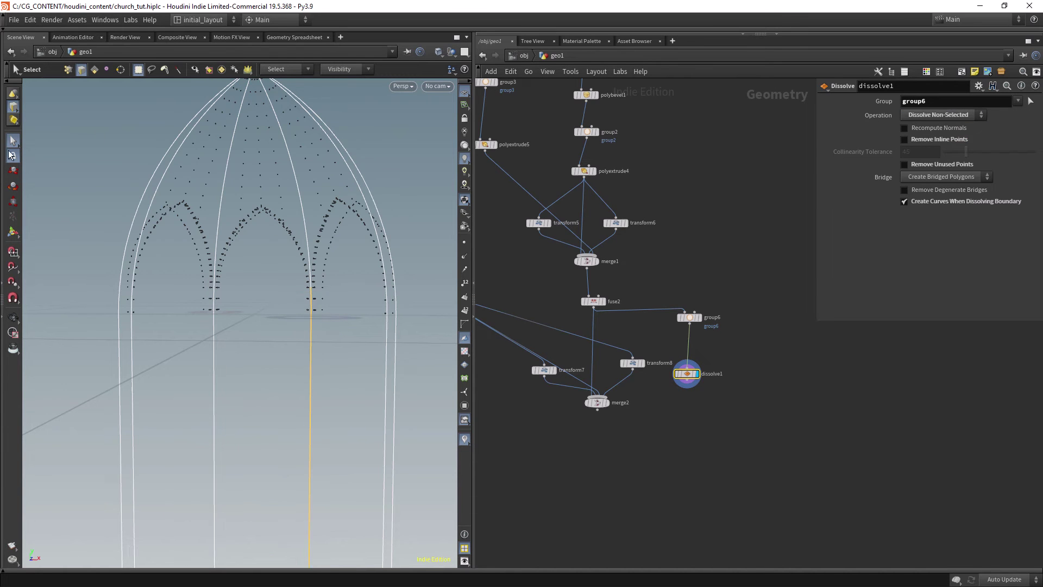
Add and display a Fuse node below dissolve1, with dissolve1 moved closer to group6
{"action": "left_click_drag", "start_coordinate": [288, 271], "coordinate": [340, 266], "text": "alt"}
{"action": "left_click_drag", "start_coordinate": [694, 376], "coordinate": [699, 356]}
{"action": "left_click", "coordinate": [692, 361]}
{"action": "key", "text": "Tab"}
{"action": "type", "text": "fuse"}
{"action": "key", "text": "Return"}
{"action": "left_click", "coordinate": [684, 400]}
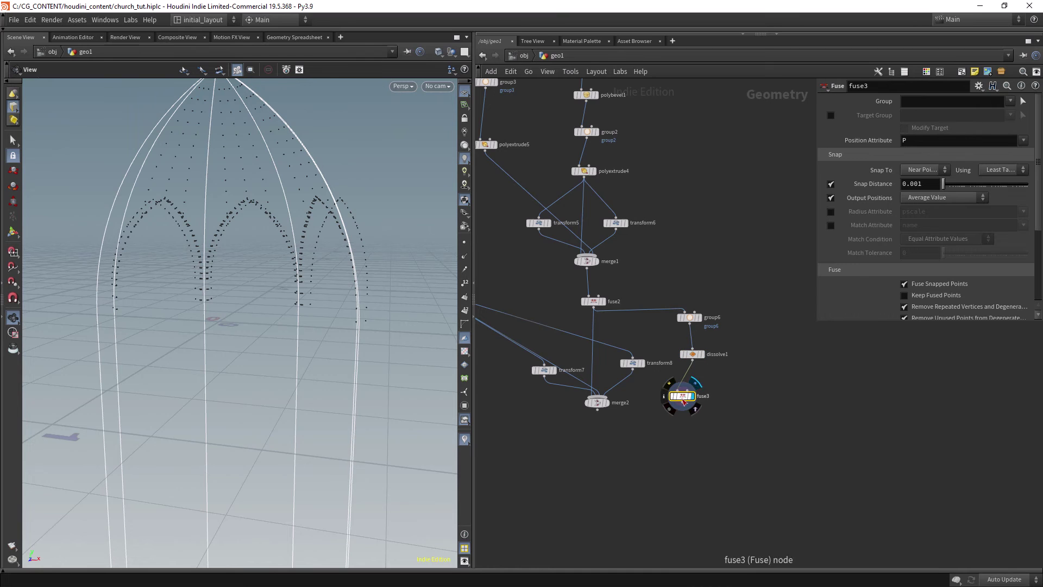
Add and display a PolyWire node after fuse3
{"action": "key", "text": "Tab"}
{"action": "type", "text": "polywire"}
{"action": "key", "text": "Return"}
{"action": "left_click", "coordinate": [695, 449]}
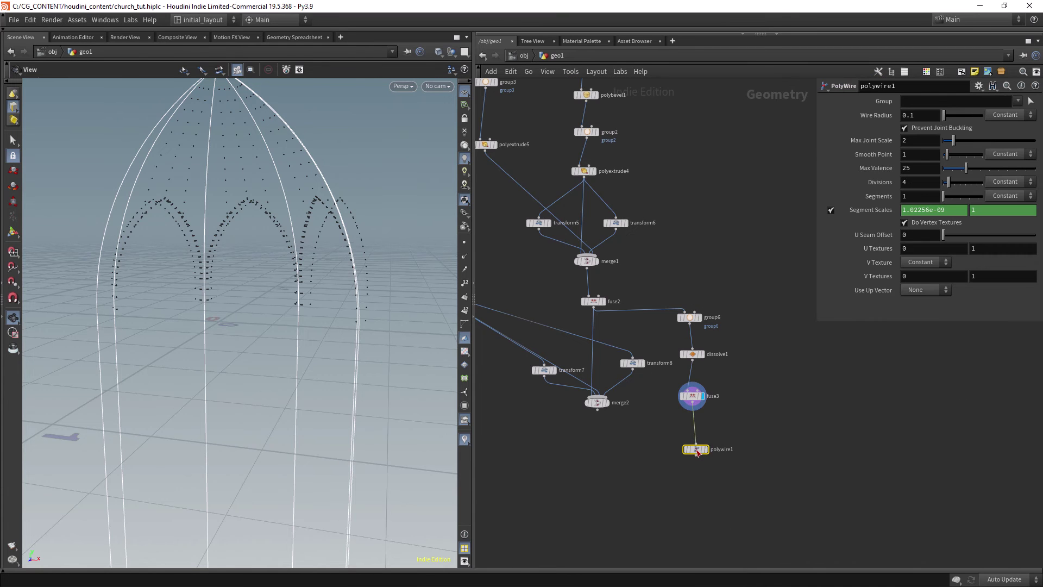
{"action": "left_click", "coordinate": [708, 438]}
{"action": "left_click_drag", "start_coordinate": [304, 234], "coordinate": [456, 195]}
{"action": "left_click", "coordinate": [464, 338]}
{"action": "left_click", "coordinate": [464, 337]}
Set the Wire Radius of polywire1 to 0.01
{"action": "middle_click_drag", "start_coordinate": [352, 266], "coordinate": [329, 326]}
{"action": "left_click_drag", "start_coordinate": [330, 326], "coordinate": [288, 331]}
{"action": "left_click", "coordinate": [918, 115]}
{"action": "type", "text": "0.01"}
{"action": "key", "text": "Return"}
{"action": "left_click_drag", "start_coordinate": [304, 239], "coordinate": [369, 241]}
Enable Remove Unused Points on dissolve1 to clear the stray points around the ribs
{"action": "left_click", "coordinate": [692, 354]}
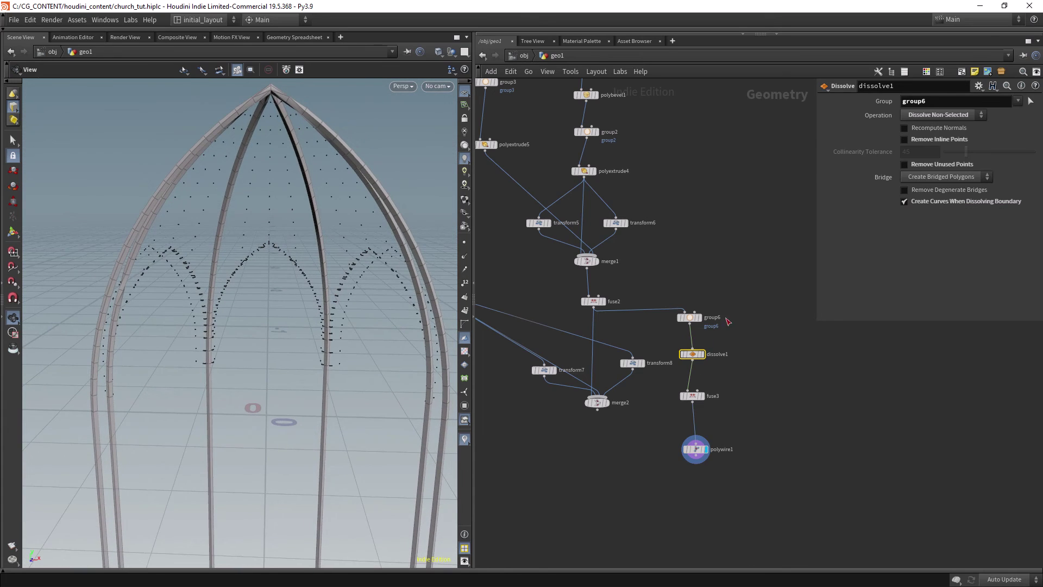
{"action": "left_click", "coordinate": [929, 128]}
{"action": "left_click", "coordinate": [926, 140]}
{"action": "left_click", "coordinate": [926, 140]}
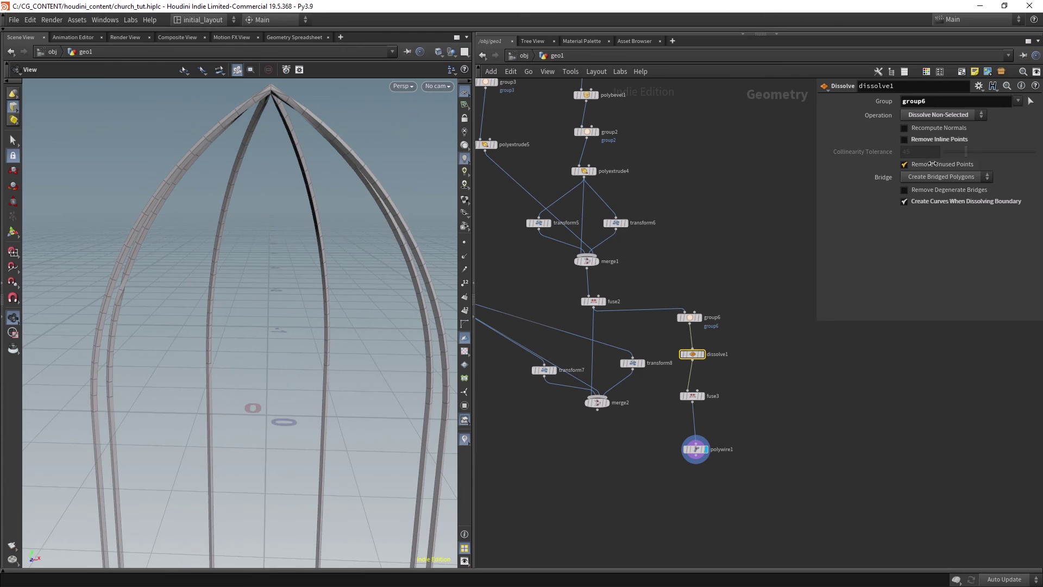
{"action": "left_click_drag", "start_coordinate": [349, 385], "coordinate": [300, 276]}
Set polywire1's Max Joint Scale to 4.78 and Divisions to 8
{"action": "left_click", "coordinate": [696, 449]}
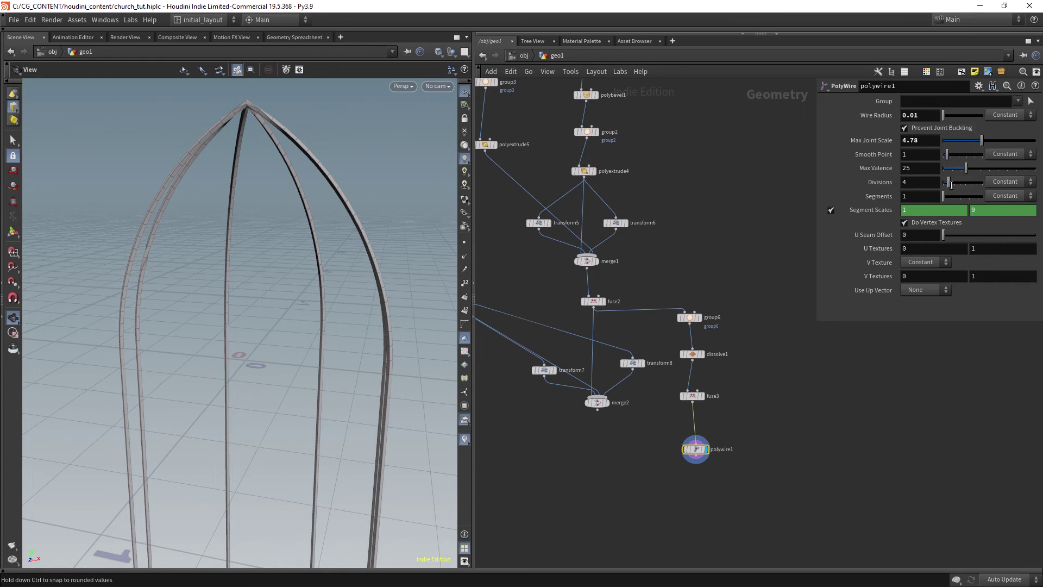
{"action": "left_click_drag", "start_coordinate": [949, 183], "coordinate": [965, 181]}
{"action": "left_click_drag", "start_coordinate": [410, 347], "coordinate": [297, 235]}
{"action": "scroll", "coordinate": [224, 344], "scroll_direction": "down", "scroll_amount": 3}
{"action": "scroll", "coordinate": [232, 302], "scroll_direction": "down", "scroll_amount": 3}
{"action": "left_click_drag", "start_coordinate": [232, 303], "coordinate": [353, 328]}
Move the group6-to-polywire1 branch aside, lower merge2, then wire polywire1 into merge2 and display it
{"action": "left_click_drag", "start_coordinate": [752, 282], "coordinate": [667, 469]}
{"action": "left_click_drag", "start_coordinate": [696, 450], "coordinate": [713, 369]}
{"action": "left_click", "coordinate": [713, 393]}
{"action": "left_click_drag", "start_coordinate": [597, 403], "coordinate": [603, 456]}
{"action": "left_click_drag", "start_coordinate": [715, 376], "coordinate": [602, 454]}
{"action": "left_click", "coordinate": [612, 456]}
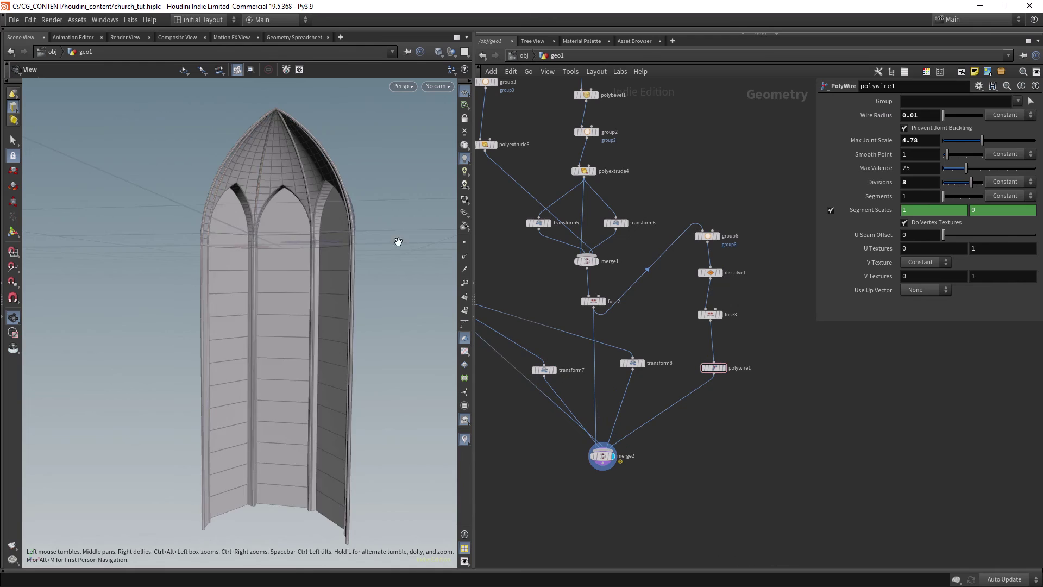
{"action": "scroll", "coordinate": [296, 338], "scroll_direction": "up", "scroll_amount": 5}
{"action": "scroll", "coordinate": [280, 330], "scroll_direction": "up", "scroll_amount": 4}
{"action": "mouse_move", "coordinate": [282, 330]}
{"action": "left_mouse_down"}
{"action": "mouse_move", "coordinate": [349, 316]}
{"action": "mouse_move", "coordinate": [263, 331]}
{"action": "mouse_move", "coordinate": [298, 288]}
{"action": "mouse_move", "coordinate": [261, 319]}
{"action": "mouse_move", "coordinate": [278, 311]}
{"action": "left_mouse_up"}
{"action": "scroll", "coordinate": [263, 331], "scroll_direction": "down", "scroll_amount": 4}
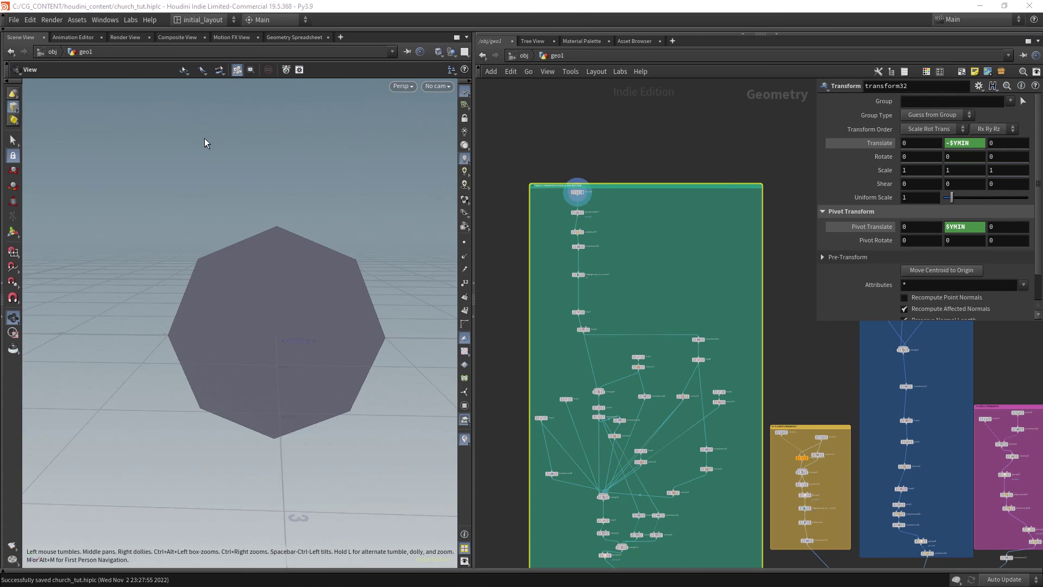
Examine how the pointed arch curve is built by displaying the nodes from circle9 down to fuse6
{"action": "mouse_move", "coordinate": [577, 197]}
{"action": "scroll", "coordinate": [379, 271], "scroll_direction": "up", "scroll_amount": 5}
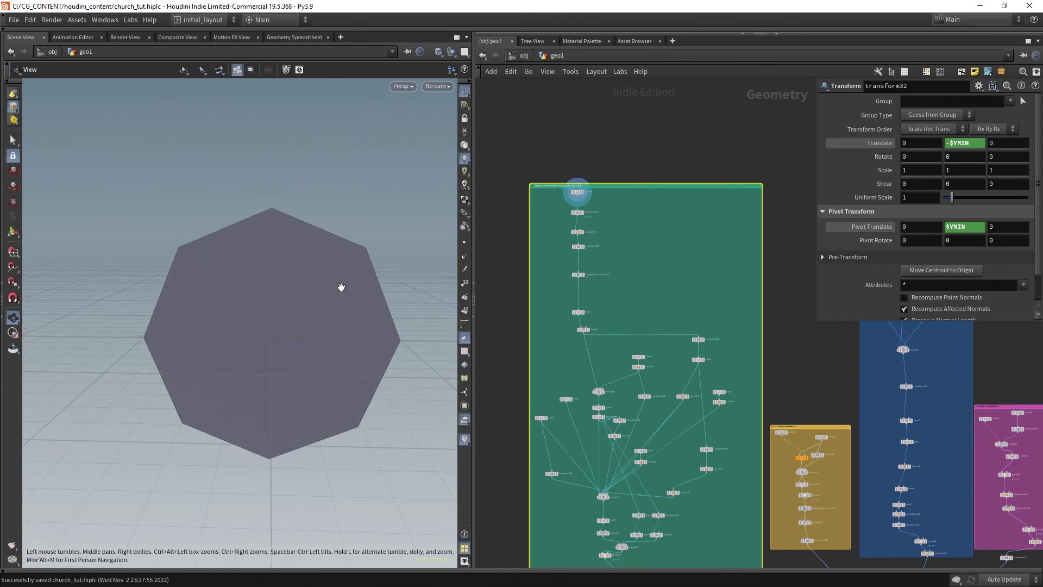
{"action": "left_click", "coordinate": [576, 193]}
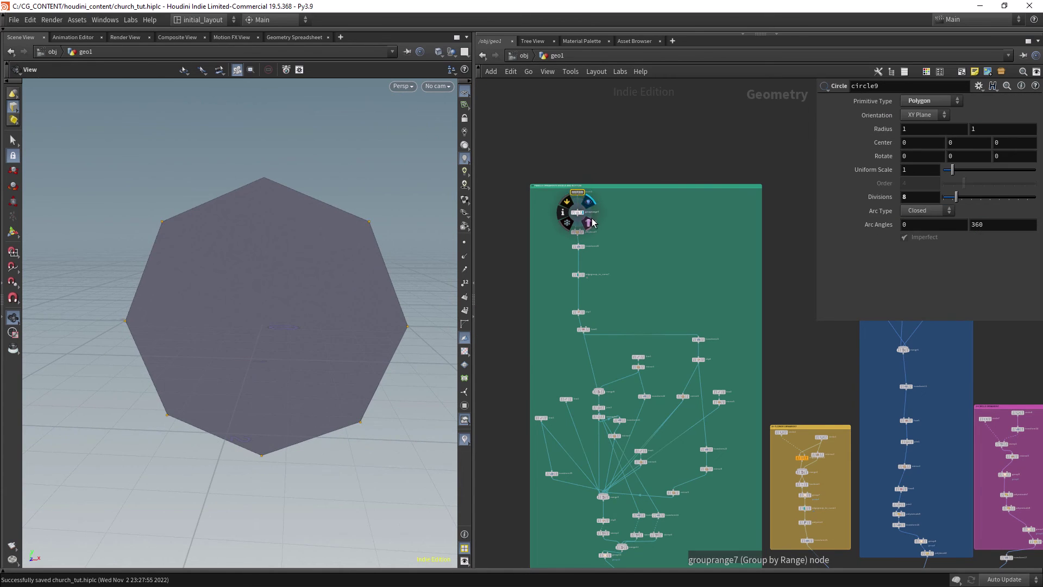
{"action": "left_click", "coordinate": [588, 242]}
{"action": "scroll", "coordinate": [606, 215], "scroll_direction": "up", "scroll_amount": 6}
{"action": "middle_click_drag", "start_coordinate": [652, 221], "coordinate": [734, 204]}
{"action": "scroll", "coordinate": [660, 248], "scroll_direction": "down", "scroll_amount": 1}
{"action": "left_click", "coordinate": [621, 286]}
{"action": "middle_click_drag", "start_coordinate": [663, 353], "coordinate": [665, 259]}
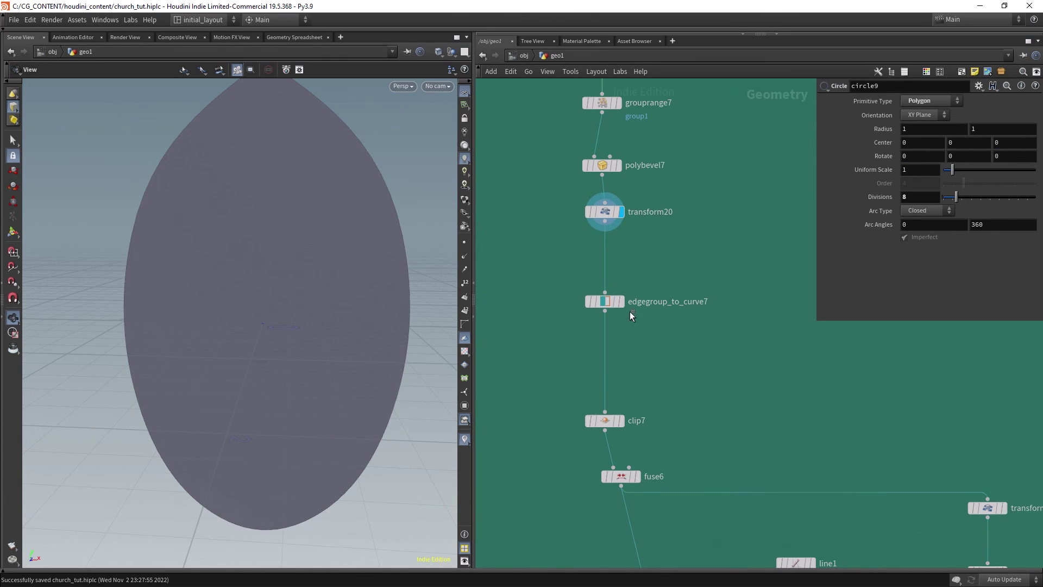
{"action": "left_click", "coordinate": [625, 281]}
{"action": "left_click", "coordinate": [620, 420]}
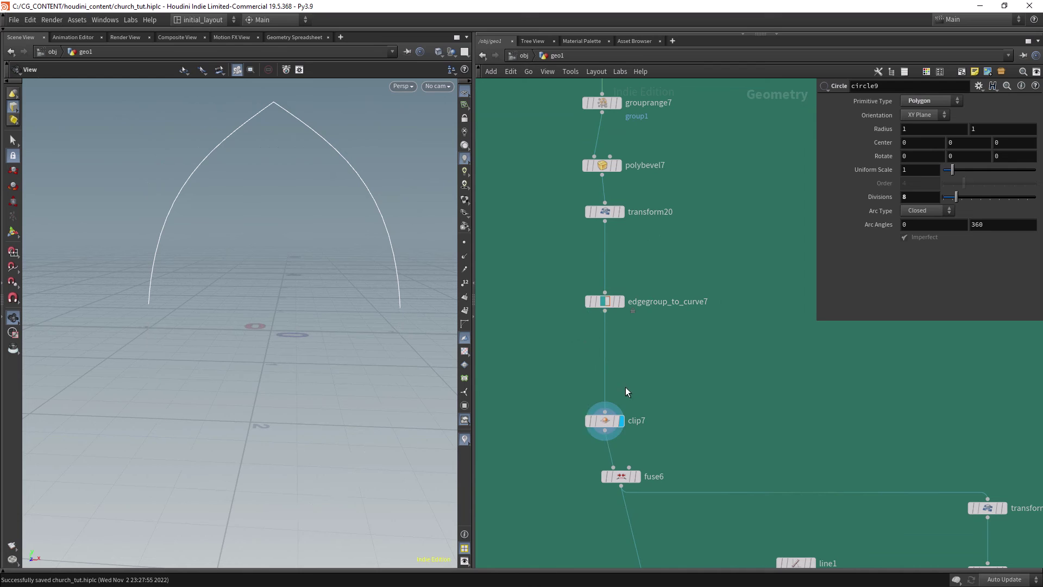
{"action": "left_click", "coordinate": [637, 477]}
Examine how the arch and mirrored lines combine by displaying transform21, fuse6, mirror3, merge8, join3 and resample2
{"action": "scroll", "coordinate": [662, 413], "scroll_direction": "down", "scroll_amount": 5}
{"action": "scroll", "coordinate": [646, 298], "scroll_direction": "up", "scroll_amount": 2}
{"action": "left_click", "coordinate": [748, 294]}
{"action": "middle_click_drag", "start_coordinate": [281, 321], "coordinate": [230, 317]}
{"action": "scroll", "coordinate": [231, 317], "scroll_direction": "down", "scroll_amount": 2}
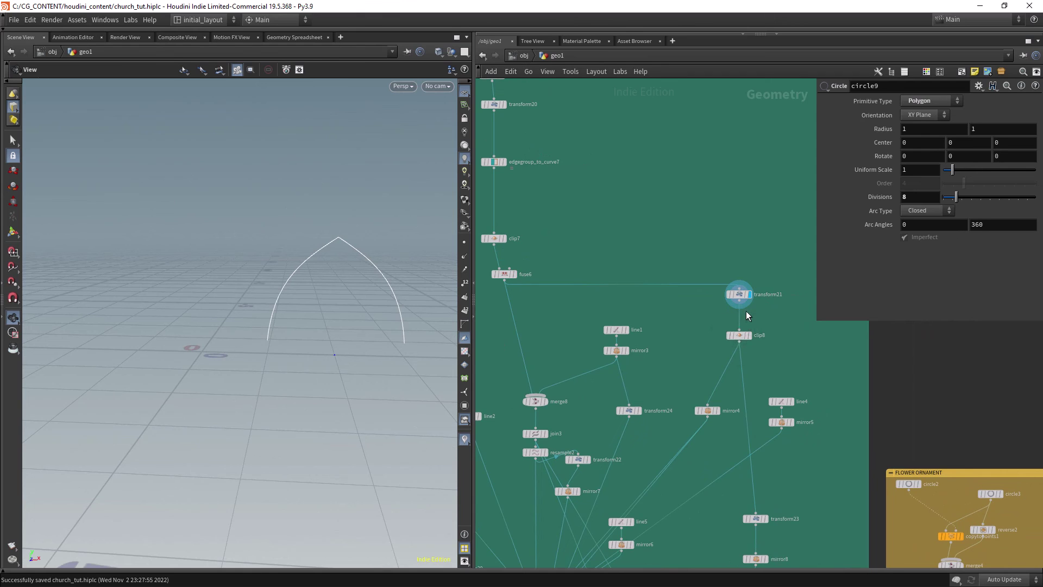
{"action": "scroll", "coordinate": [134, 384], "scroll_direction": "down", "scroll_amount": 2}
{"action": "middle_click_drag", "start_coordinate": [135, 384], "coordinate": [267, 366]}
{"action": "left_click_drag", "start_coordinate": [268, 365], "coordinate": [288, 372]}
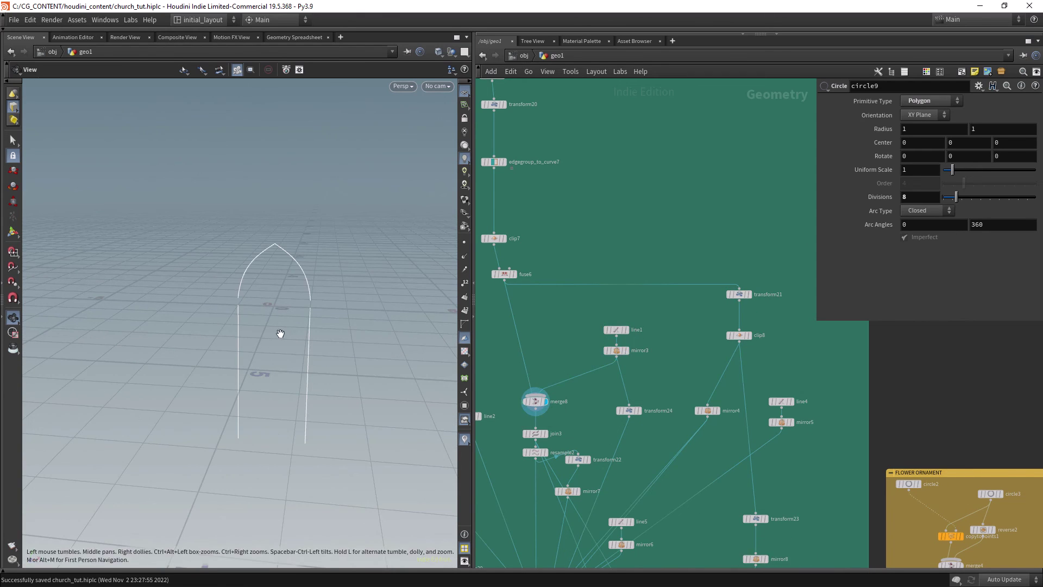
{"action": "middle_click_drag", "start_coordinate": [578, 399], "coordinate": [606, 378]}
{"action": "left_click", "coordinate": [546, 246]}
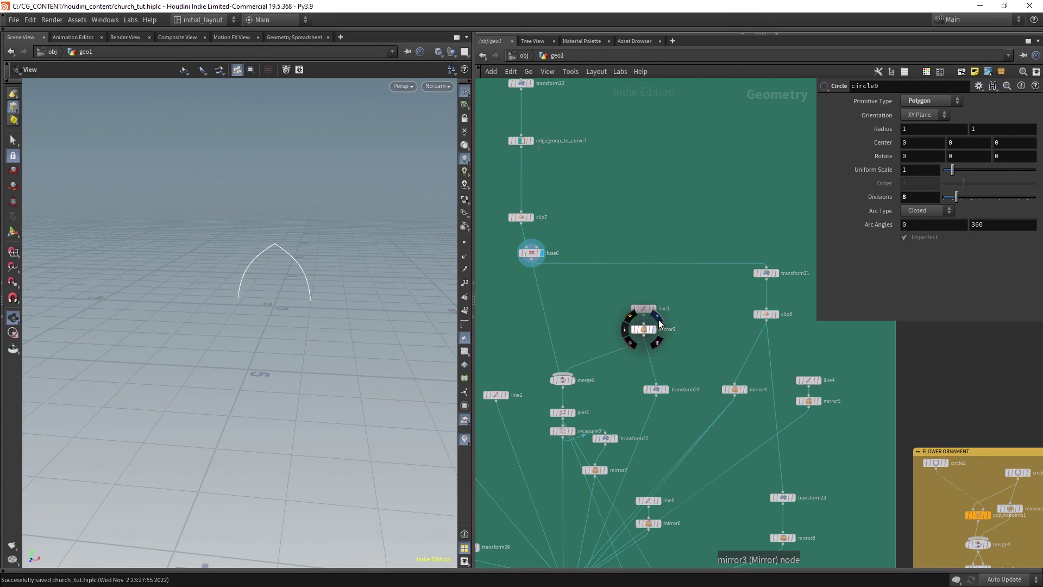
{"action": "left_click", "coordinate": [656, 324]}
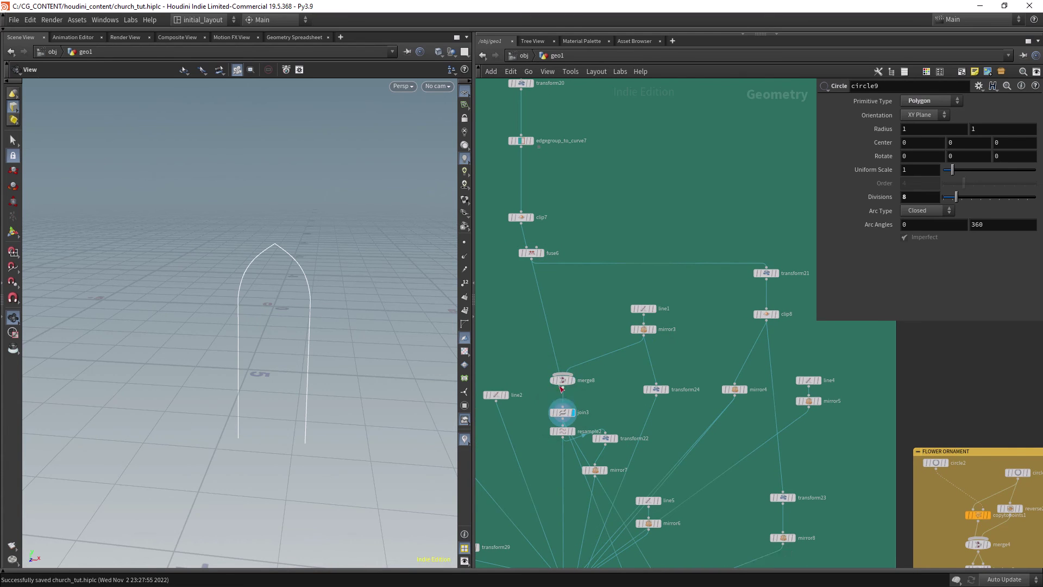
{"action": "middle_click_drag", "start_coordinate": [590, 406], "coordinate": [612, 310]}
{"action": "scroll", "coordinate": [657, 292], "scroll_direction": "up", "scroll_amount": 3}
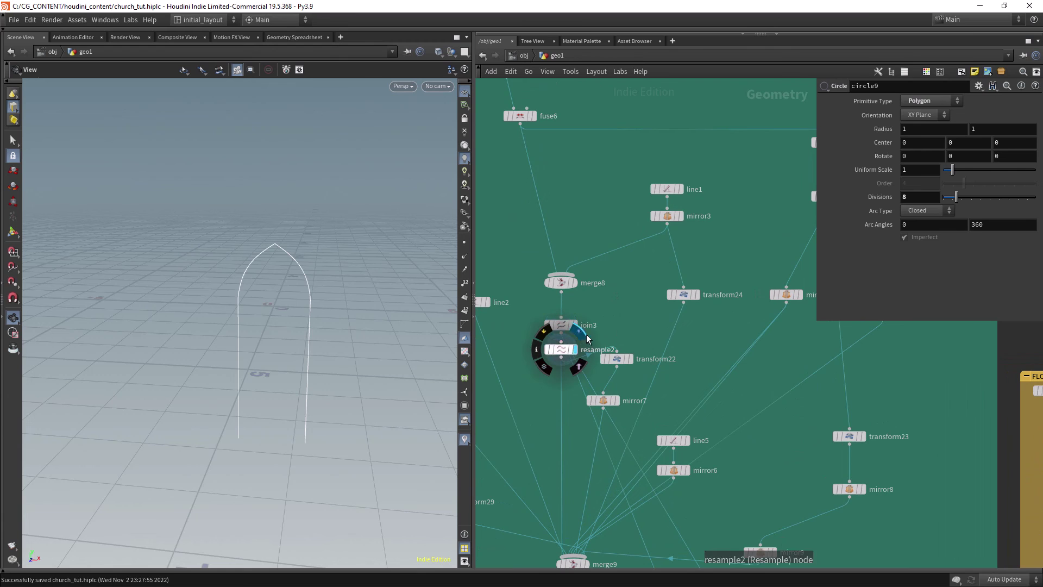
Examine the remaining frame curves by displaying transform22, mirror7, transform29 and merge9
{"action": "middle_click_drag", "start_coordinate": [608, 369], "coordinate": [610, 313]}
{"action": "left_click", "coordinate": [637, 285]}
{"action": "left_click", "coordinate": [623, 328]}
{"action": "scroll", "coordinate": [367, 446], "scroll_direction": "down", "scroll_amount": 2}
{"action": "middle_click_drag", "start_coordinate": [367, 445], "coordinate": [402, 405]}
{"action": "scroll", "coordinate": [535, 385], "scroll_direction": "down", "scroll_amount": 2}
{"action": "middle_click_drag", "start_coordinate": [535, 384], "coordinate": [614, 391]}
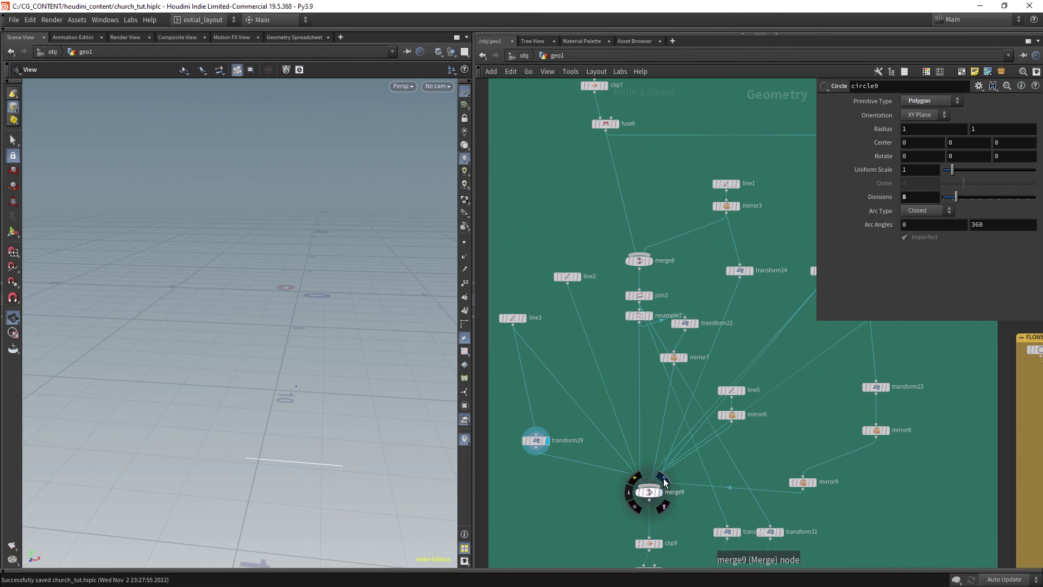
{"action": "left_click", "coordinate": [665, 482]}
Display merge11 and examine the swept window tracery up close
{"action": "scroll", "coordinate": [358, 370], "scroll_direction": "up", "scroll_amount": 3}
{"action": "middle_click_drag", "start_coordinate": [606, 502], "coordinate": [541, 295]}
{"action": "mouse_move", "coordinate": [601, 325]}
{"action": "left_click", "coordinate": [639, 383]}
{"action": "scroll", "coordinate": [368, 407], "scroll_direction": "down", "scroll_amount": 4}
{"action": "middle_click_drag", "start_coordinate": [368, 408], "coordinate": [328, 356]}
{"action": "scroll", "coordinate": [328, 357], "scroll_direction": "up", "scroll_amount": 5}
{"action": "scroll", "coordinate": [320, 344], "scroll_direction": "up", "scroll_amount": 2}
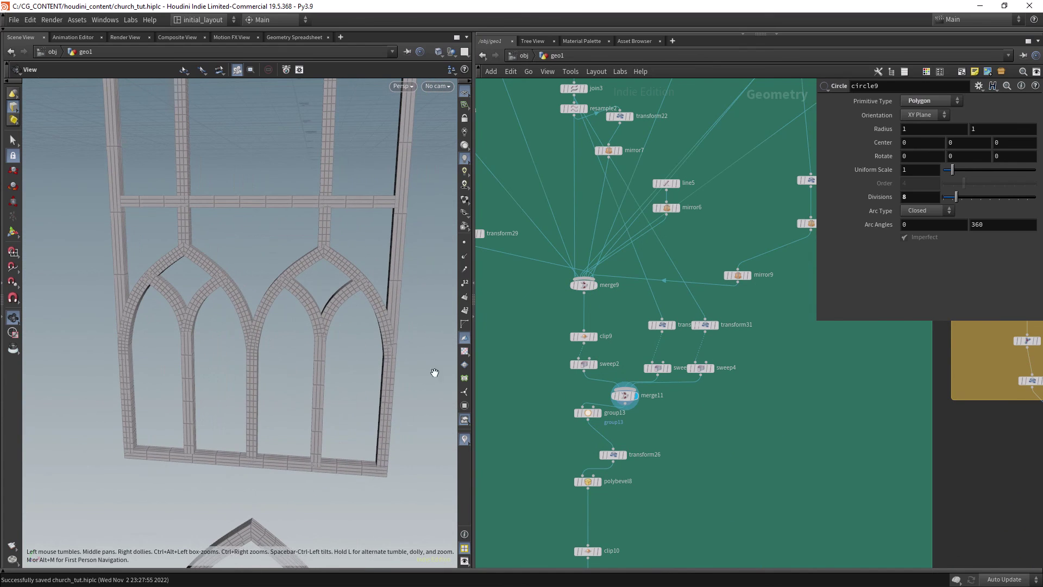
Display polybevel8, clip10 and transform25 to examine the bevelled, clipped and placed window frame
{"action": "middle_click_drag", "start_coordinate": [595, 453], "coordinate": [594, 367]}
{"action": "left_click", "coordinate": [602, 385]}
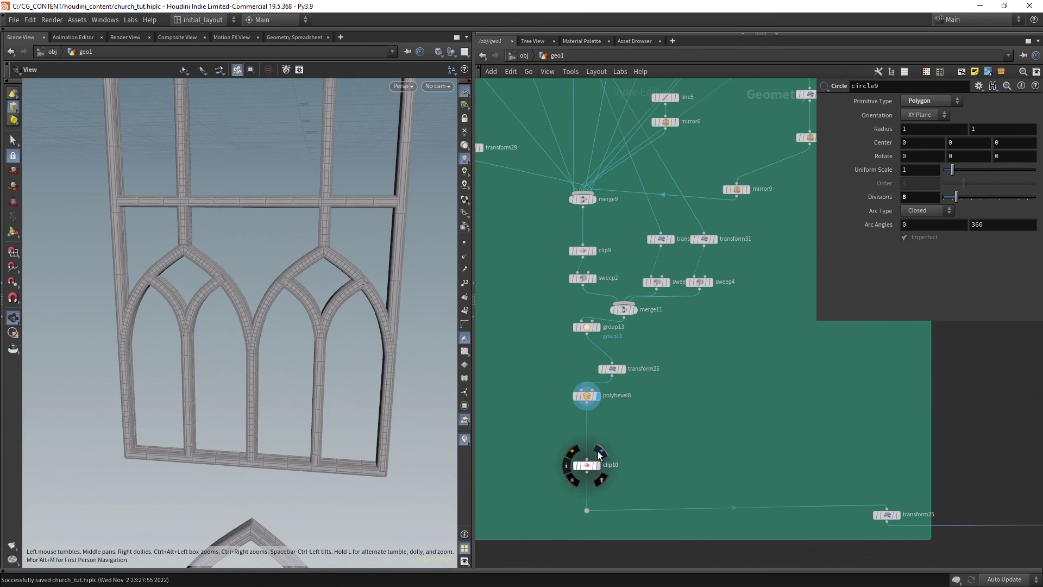
{"action": "left_click", "coordinate": [599, 450]}
{"action": "middle_click_drag", "start_coordinate": [902, 501], "coordinate": [683, 411]}
{"action": "left_click", "coordinate": [683, 411]}
{"action": "left_click_drag", "start_coordinate": [344, 389], "coordinate": [283, 348]}
Display the last transform of the flower ornament network and frame the quatrefoil in the viewport
{"action": "middle_click_drag", "start_coordinate": [912, 397], "coordinate": [507, 356]}
{"action": "scroll", "coordinate": [609, 309], "scroll_direction": "down", "scroll_amount": 4}
{"action": "middle_click_drag", "start_coordinate": [533, 147], "coordinate": [580, 253]}
{"action": "scroll", "coordinate": [592, 300], "scroll_direction": "up", "scroll_amount": 1}
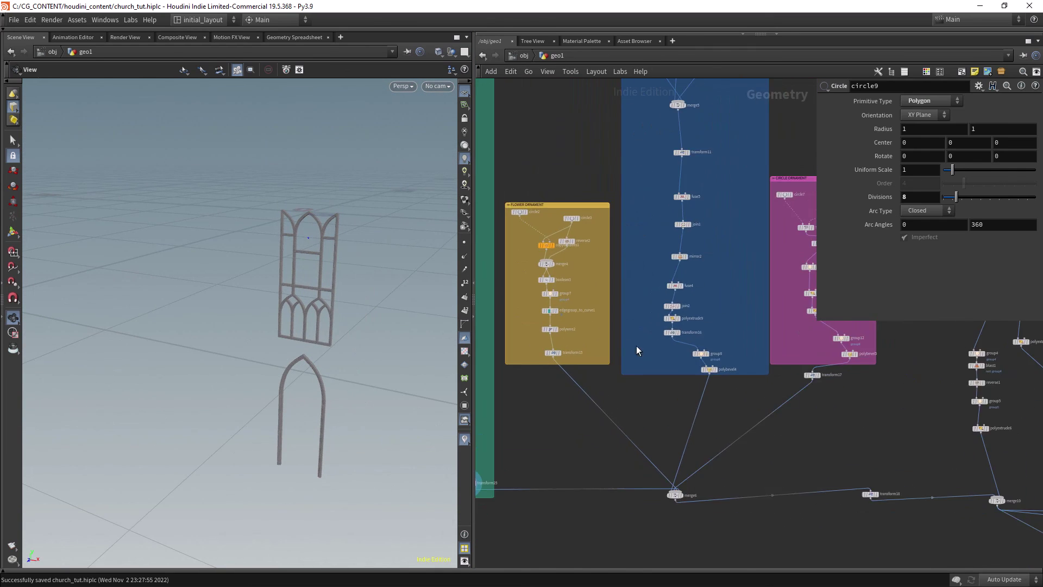
{"action": "scroll", "coordinate": [611, 347], "scroll_direction": "up", "scroll_amount": 3}
{"action": "left_click", "coordinate": [553, 378]}
{"action": "scroll", "coordinate": [347, 280], "scroll_direction": "up", "scroll_amount": 6}
{"action": "middle_click_drag", "start_coordinate": [341, 284], "coordinate": [303, 346]}
{"action": "left_click_drag", "start_coordinate": [303, 346], "coordinate": [347, 312]}
{"action": "key", "text": "space+f"}
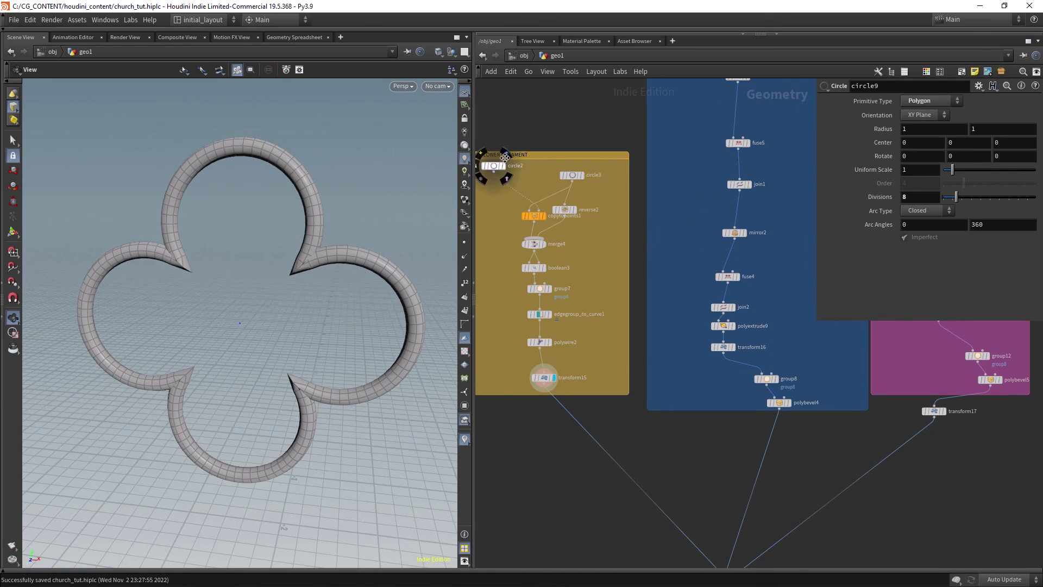
Examine the flower ornament's circle2, circle3, copytopoints1 and group7 nodes, including group7's Include by Edges settings
{"action": "left_click", "coordinate": [507, 157]}
{"action": "middle_click_drag", "start_coordinate": [338, 451], "coordinate": [305, 319]}
{"action": "left_click", "coordinate": [581, 175]}
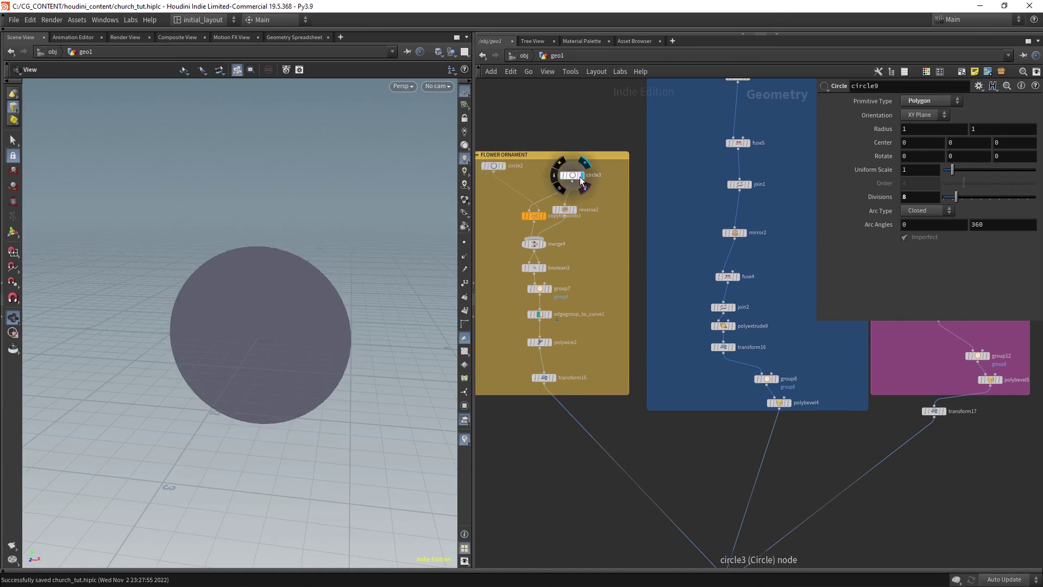
{"action": "left_click", "coordinate": [539, 220]}
{"action": "mouse_move", "coordinate": [543, 242]}
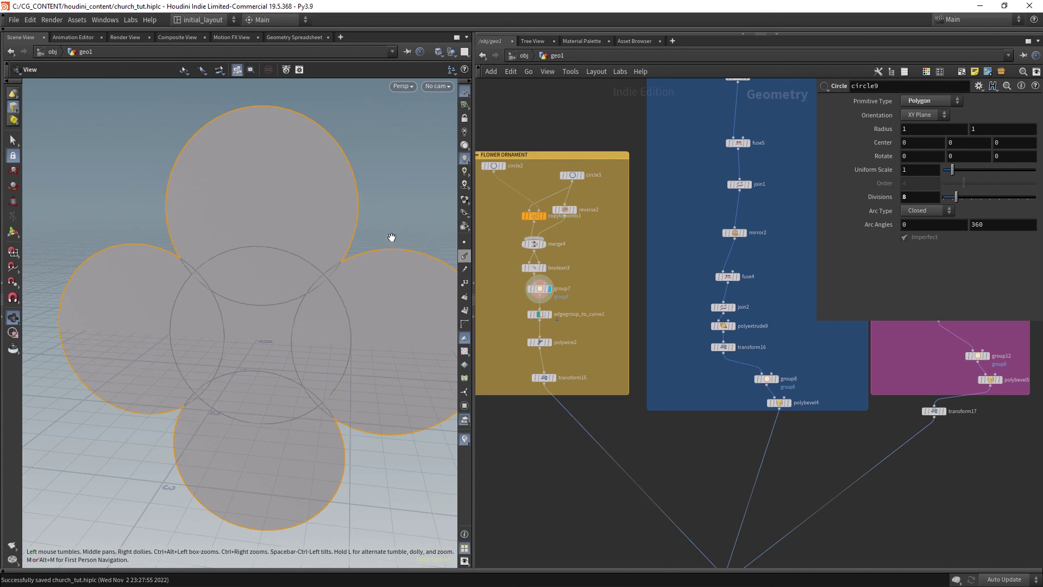
{"action": "left_click", "coordinate": [540, 290]}
{"action": "scroll", "coordinate": [1018, 289], "scroll_direction": "down", "scroll_amount": 5}
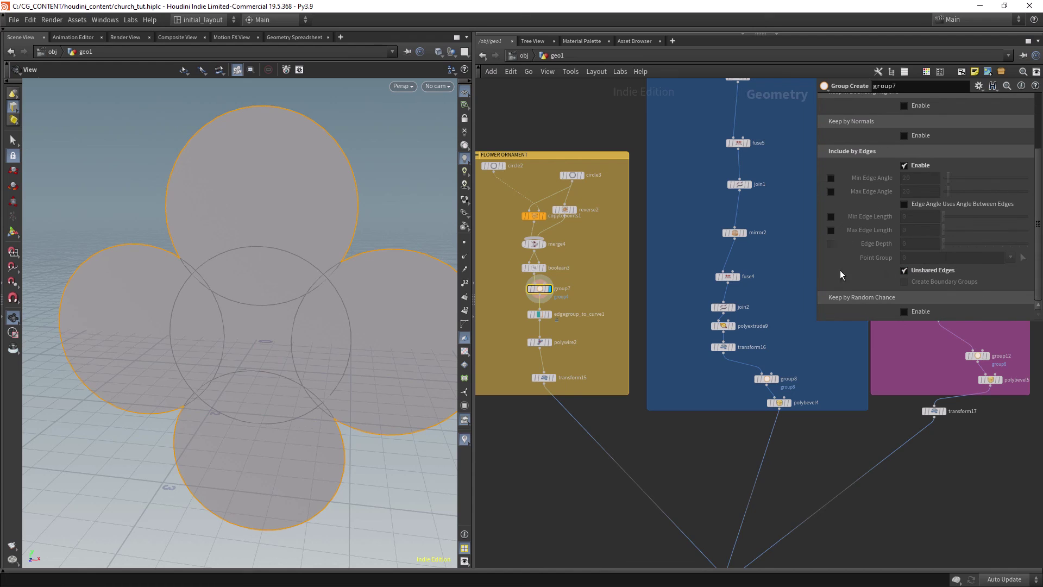
Examine the flower ornament's edge curve, polywire and final transform by displaying each node
{"action": "left_click", "coordinate": [551, 302]}
{"action": "left_click", "coordinate": [552, 330]}
{"action": "left_click", "coordinate": [555, 366]}
{"action": "scroll", "coordinate": [261, 272], "scroll_direction": "down", "scroll_amount": 2}
{"action": "middle_click_drag", "start_coordinate": [254, 268], "coordinate": [261, 361]}
Display polybevel4 in the blue network and examine the double pointed-arch ornament
{"action": "scroll", "coordinate": [644, 421], "scroll_direction": "down", "scroll_amount": 3}
{"action": "middle_click_drag", "start_coordinate": [628, 446], "coordinate": [545, 336]}
{"action": "scroll", "coordinate": [612, 315], "scroll_direction": "up", "scroll_amount": 5}
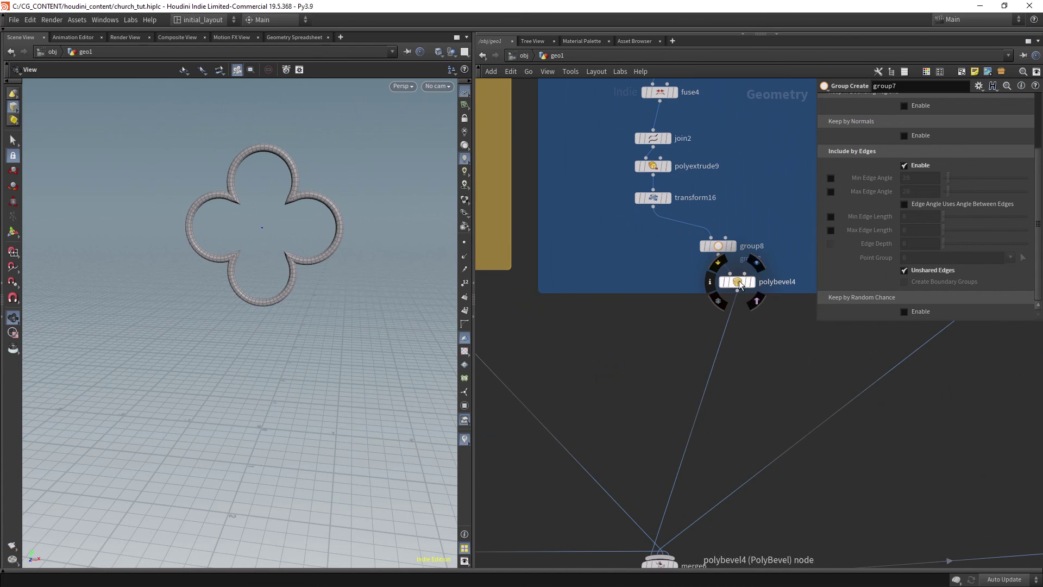
{"action": "left_click", "coordinate": [754, 266]}
{"action": "scroll", "coordinate": [395, 364], "scroll_direction": "up", "scroll_amount": 2}
{"action": "left_click_drag", "start_coordinate": [341, 365], "coordinate": [327, 365]}
{"action": "scroll", "coordinate": [625, 363], "scroll_direction": "down", "scroll_amount": 4}
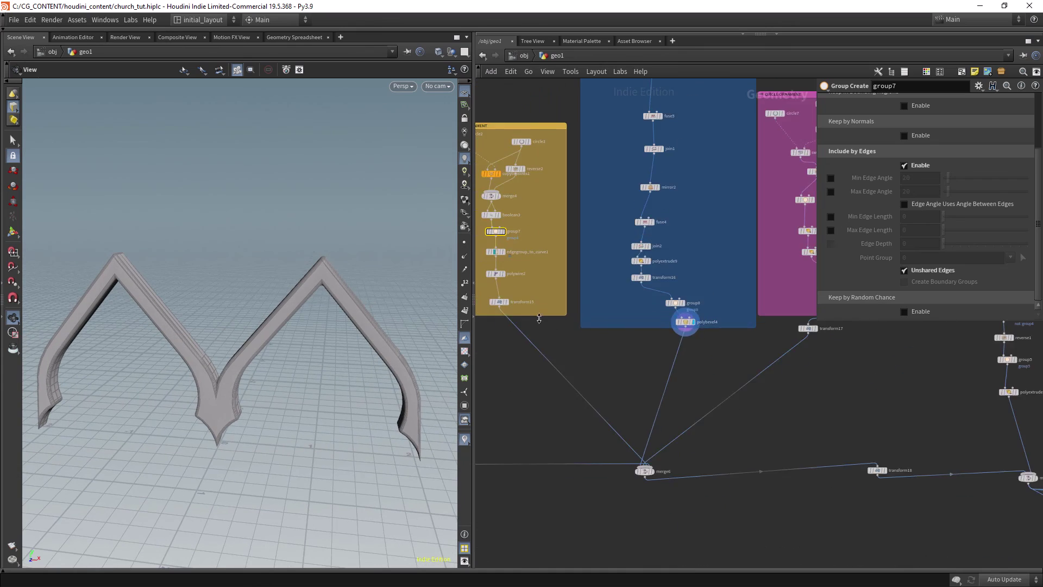
Display transform17 to examine the circle ornament, and the merge that combines all the window ornaments
{"action": "middle_click_drag", "start_coordinate": [810, 328], "coordinate": [669, 311]}
{"action": "left_click", "coordinate": [669, 310]}
{"action": "middle_click_drag", "start_coordinate": [503, 453], "coordinate": [552, 383]}
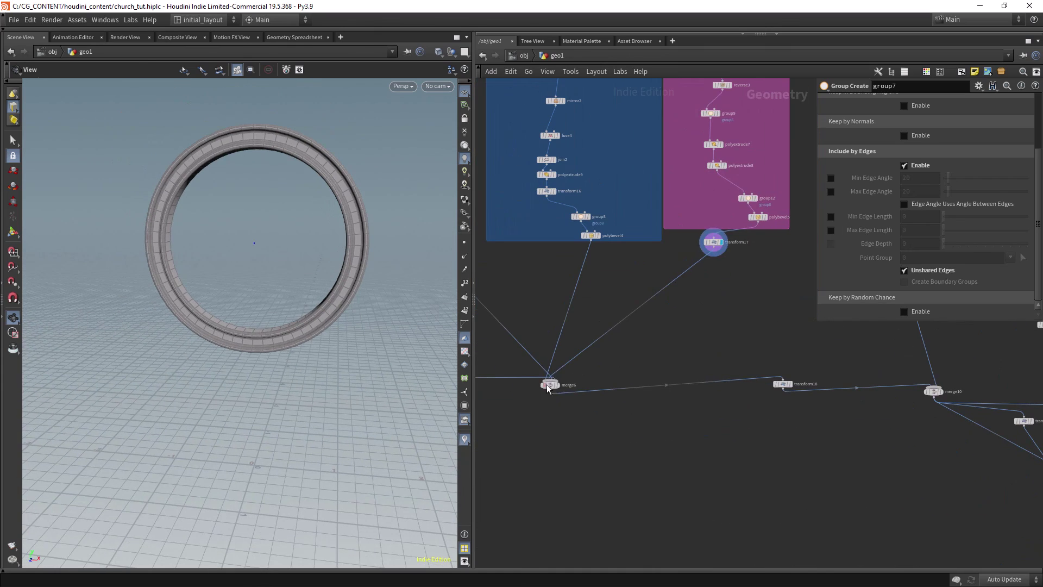
{"action": "left_click", "coordinate": [561, 375]}
{"action": "scroll", "coordinate": [380, 449], "scroll_direction": "down", "scroll_amount": 5}
{"action": "middle_click_drag", "start_coordinate": [331, 471], "coordinate": [304, 336]}
{"action": "scroll", "coordinate": [295, 396], "scroll_direction": "down", "scroll_amount": 2}
Display merge10 and examine the complete window panel with its ornaments
{"action": "middle_click_drag", "start_coordinate": [880, 344], "coordinate": [493, 293]}
{"action": "left_click", "coordinate": [559, 338]}
{"action": "key", "text": "space+a"}
{"action": "scroll", "coordinate": [392, 330], "scroll_direction": "up", "scroll_amount": 3}
{"action": "mouse_move", "coordinate": [393, 330]}
{"action": "left_mouse_down"}
{"action": "mouse_move", "coordinate": [294, 352]}
{"action": "mouse_move", "coordinate": [383, 345]}
{"action": "left_mouse_up"}
{"action": "scroll", "coordinate": [297, 356], "scroll_direction": "down", "scroll_amount": 2}
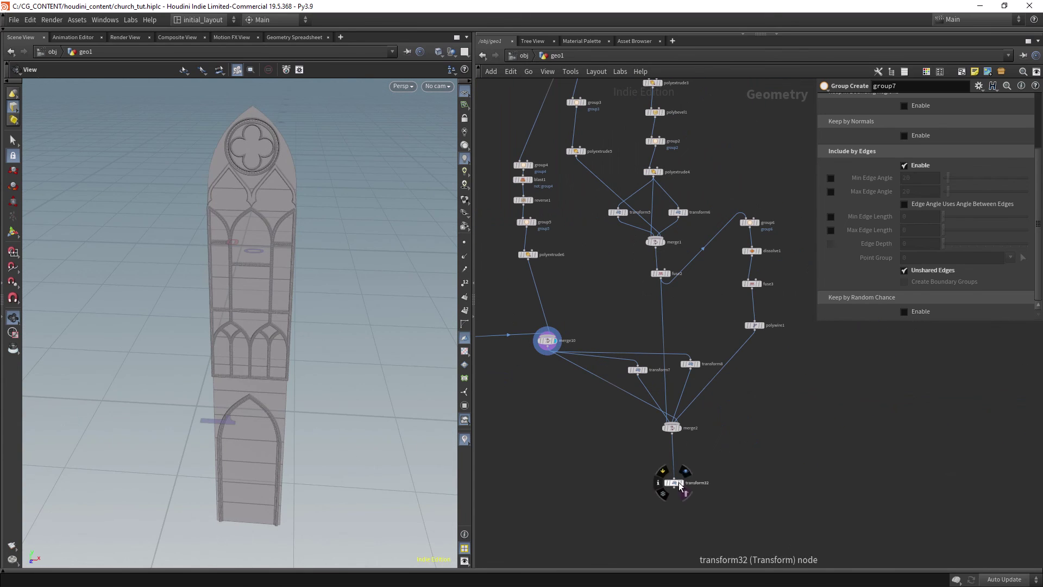
Display transform32, examine the finished dome segment with its decorated panels, and view the whole node network
{"action": "left_click", "coordinate": [685, 474]}
{"action": "key", "text": "space+a"}
{"action": "left_click_drag", "start_coordinate": [319, 316], "coordinate": [286, 293]}
{"action": "scroll", "coordinate": [287, 293], "scroll_direction": "up", "scroll_amount": 3}
{"action": "middle_click_drag", "start_coordinate": [286, 293], "coordinate": [307, 352]}
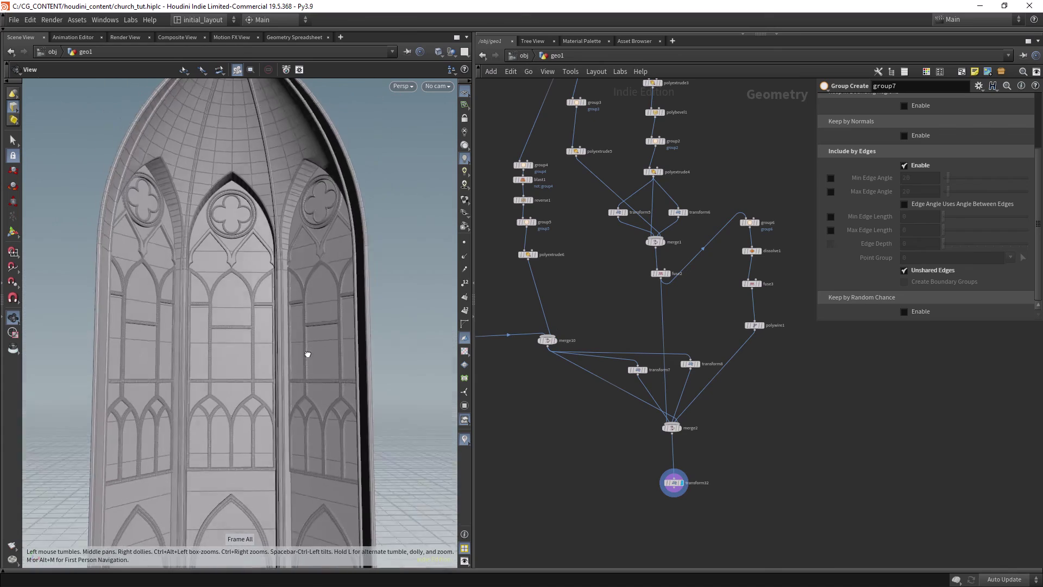
{"action": "left_click_drag", "start_coordinate": [307, 352], "coordinate": [326, 429]}
{"action": "middle_click_drag", "start_coordinate": [326, 429], "coordinate": [293, 392]}
{"action": "left_click_drag", "start_coordinate": [293, 392], "coordinate": [296, 352]}
{"action": "scroll", "coordinate": [755, 389], "scroll_direction": "down", "scroll_amount": 3}
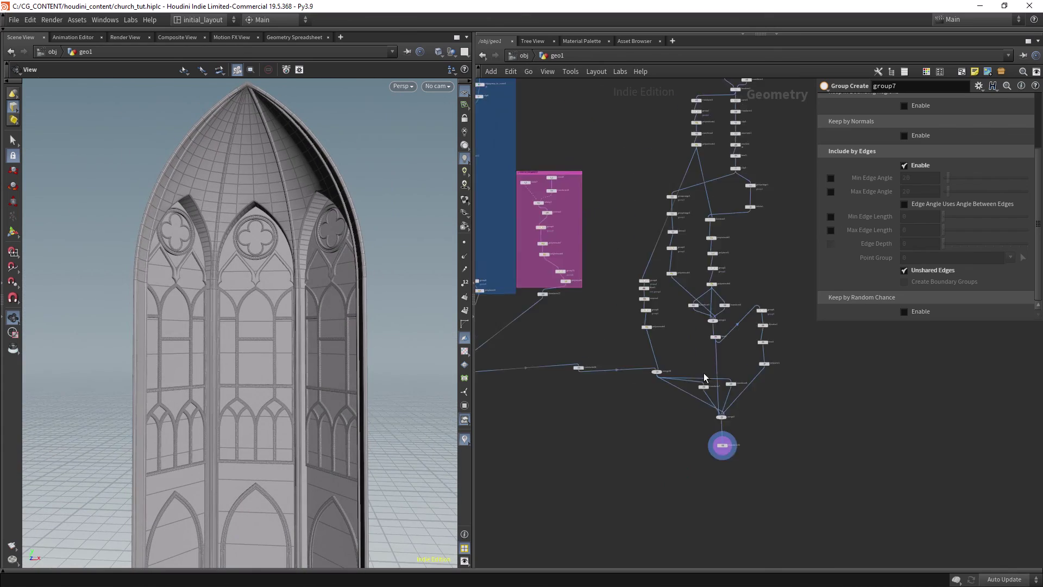
{"action": "scroll", "coordinate": [689, 447], "scroll_direction": "down", "scroll_amount": 3}
{"action": "scroll", "coordinate": [675, 439], "scroll_direction": "up", "scroll_amount": 1}
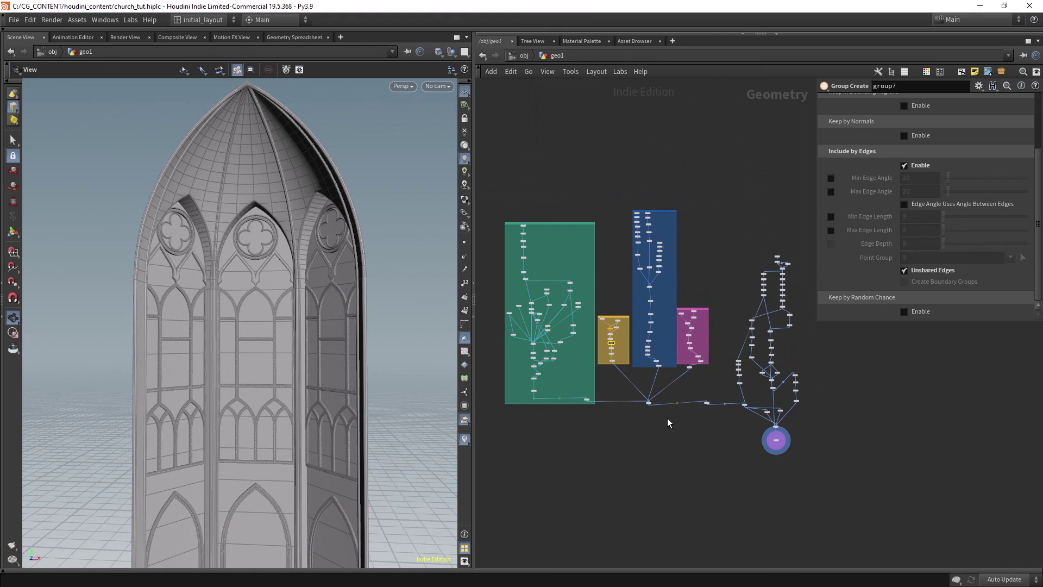